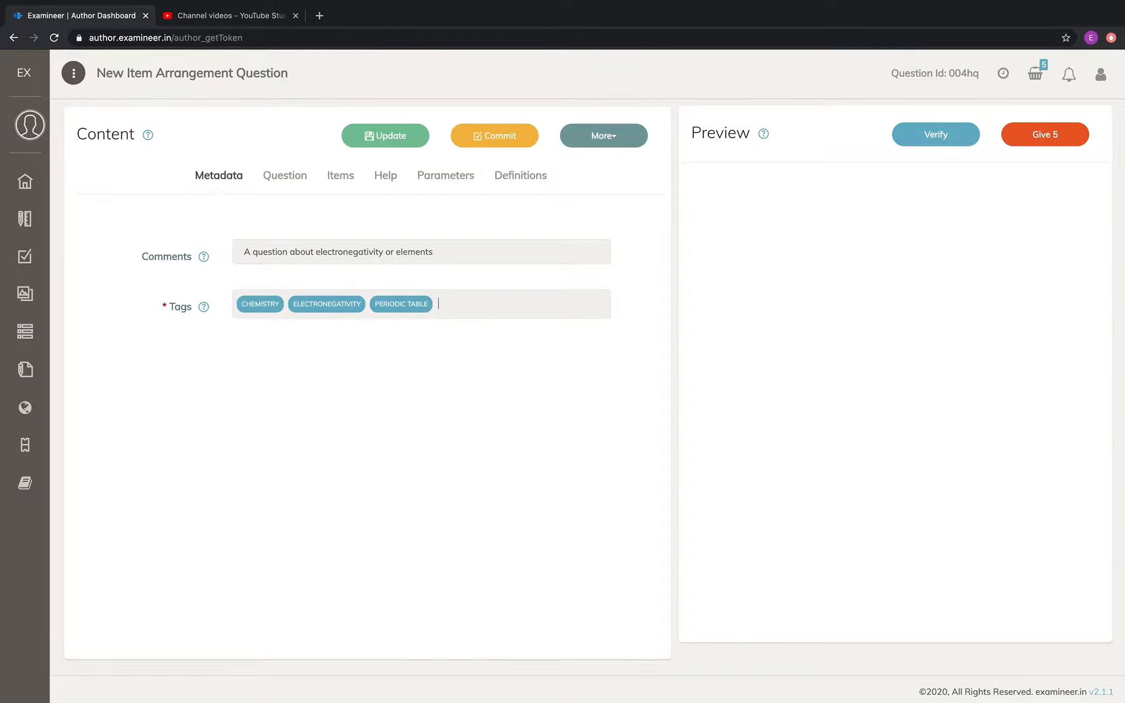
Correct the question's comment to read "A question about electronegativity of elements"
left_click(395, 252)
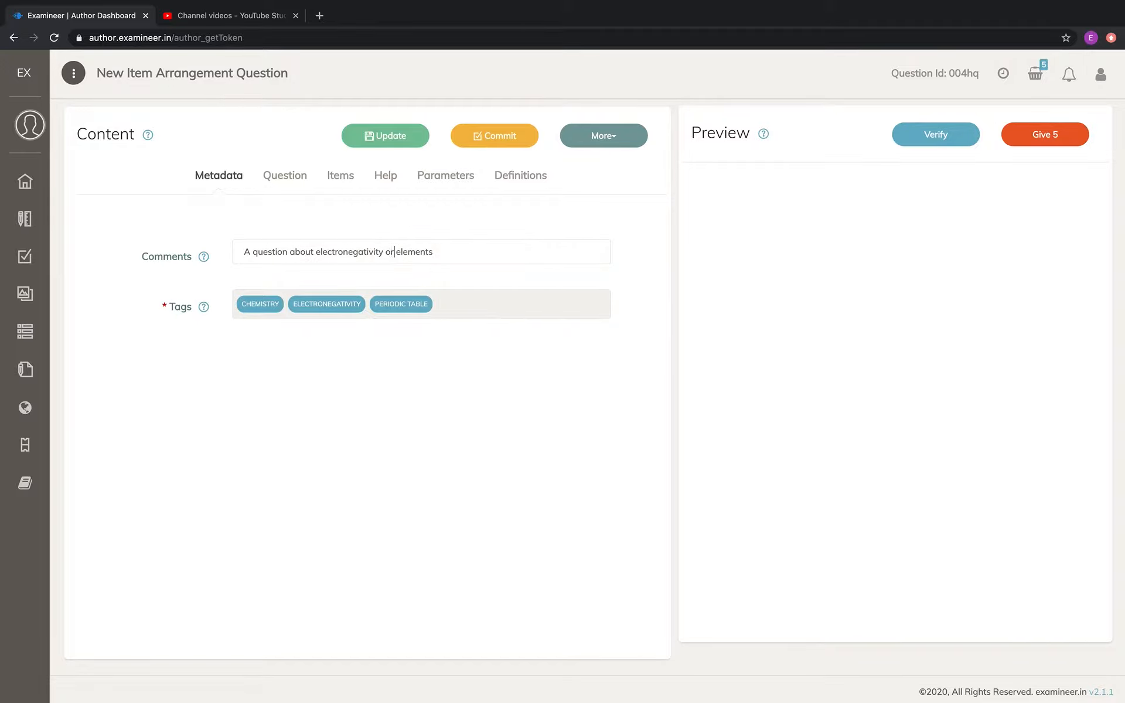
key("BackSpace")
type("f")
Enter the question text "Please arrange the following items in the increasing order of their electronegativity."
mouse_move(275, 312)
left_click(294, 177)
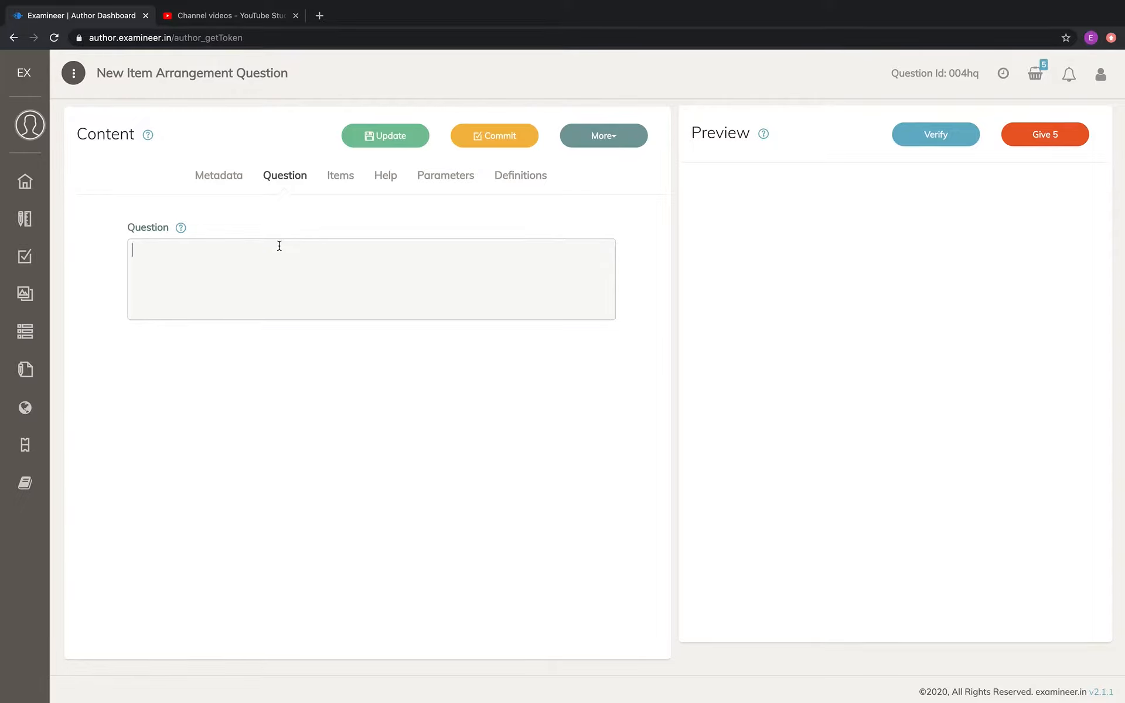
type("Please arrange the following items in the increasing order of their electronegativity.")
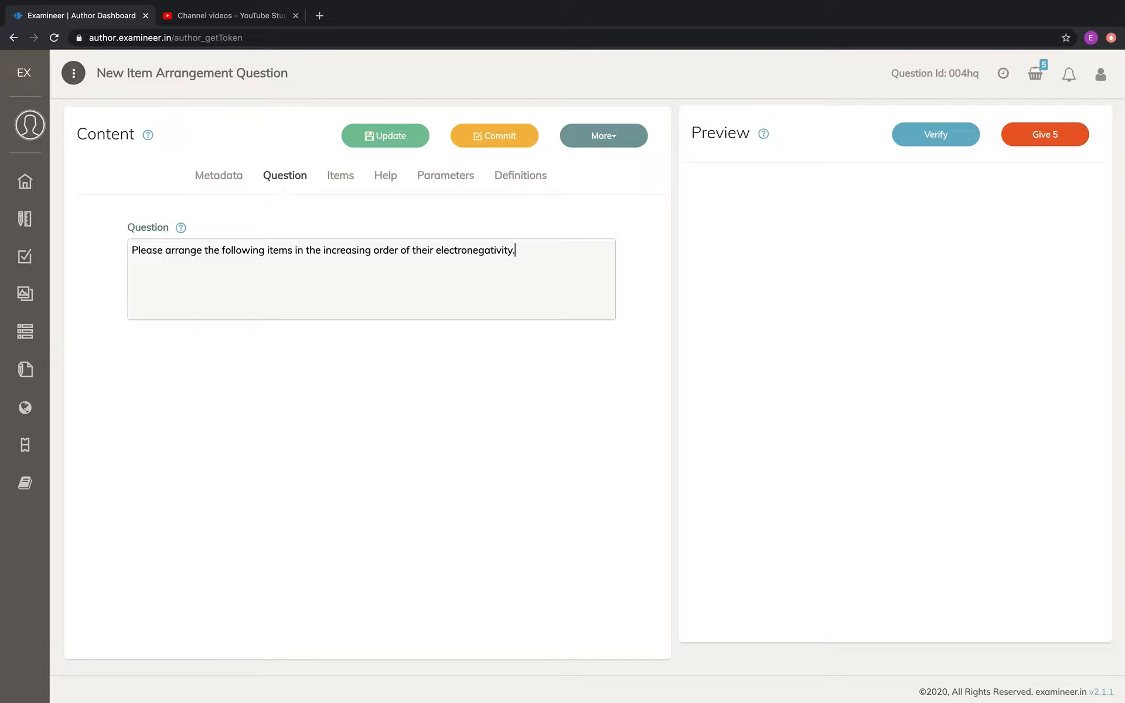
Open the question's item definitions and begin editing the first item's statement
left_click(342, 179)
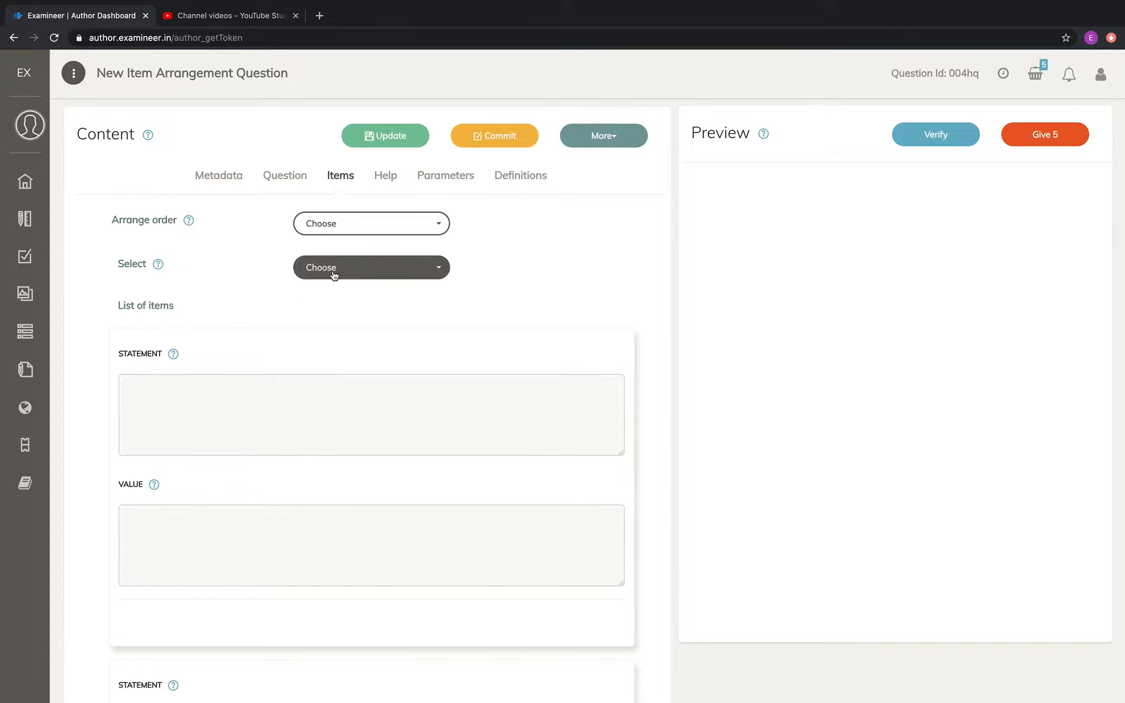
scroll(287, 302, "down", 1)
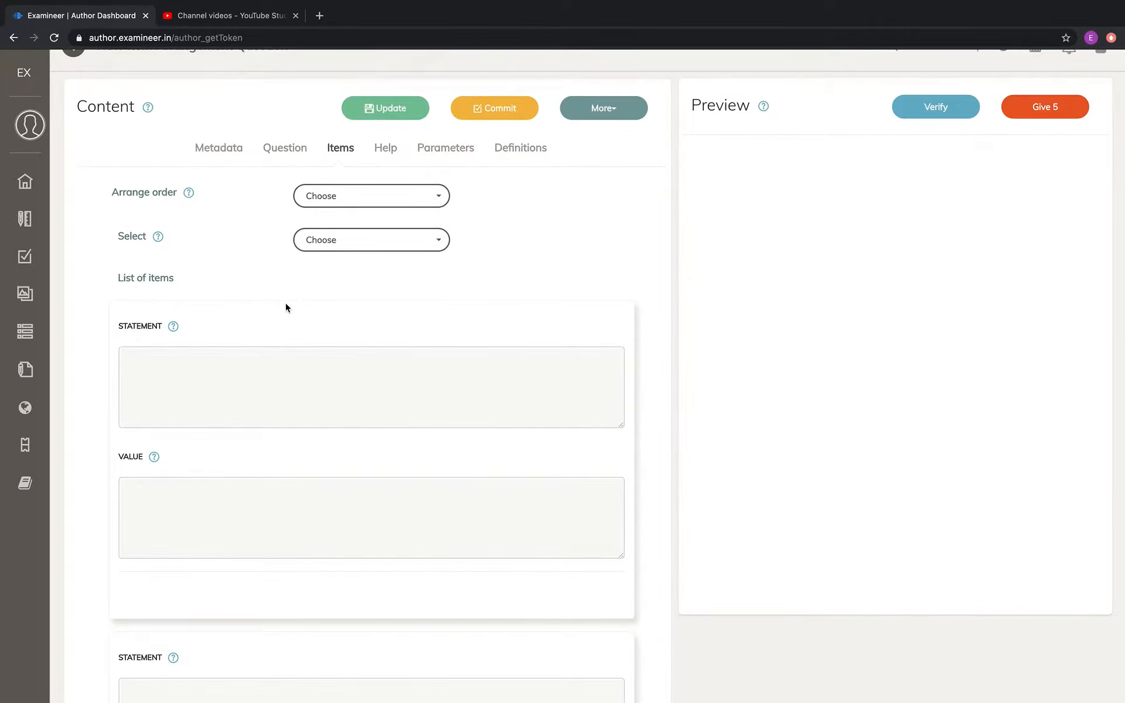
left_click(237, 371)
Open the media library in a separate browser tab and start adding a new image
mouse_move(35, 266)
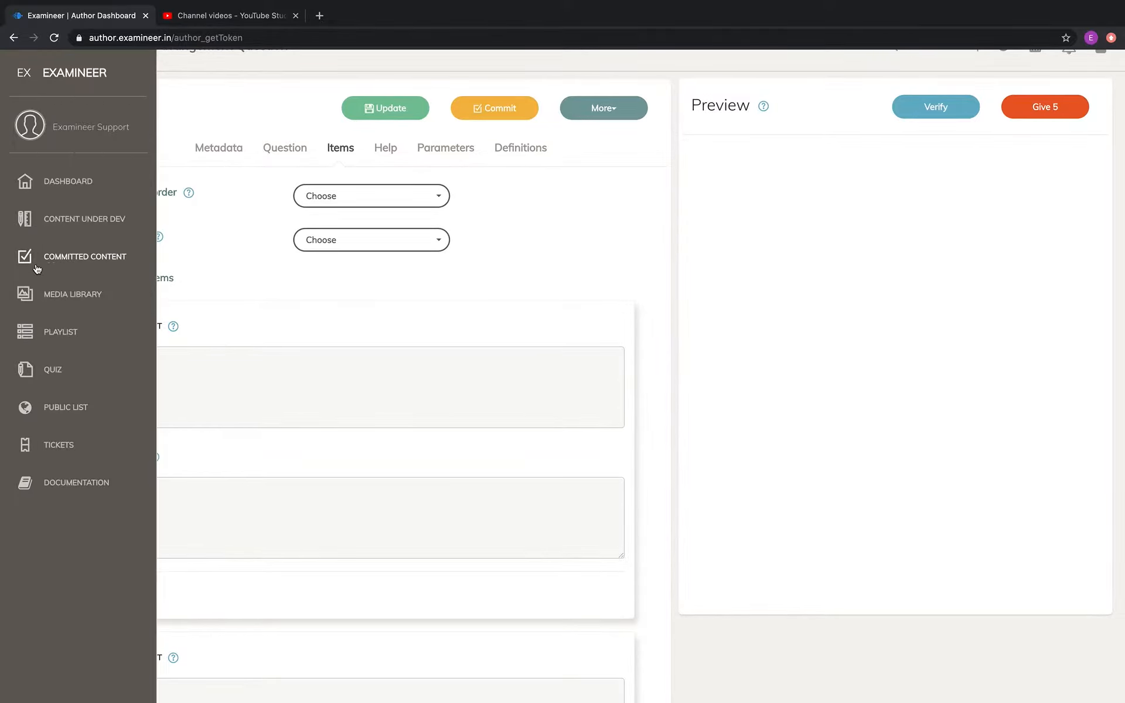
right_click(59, 297)
left_click(94, 303)
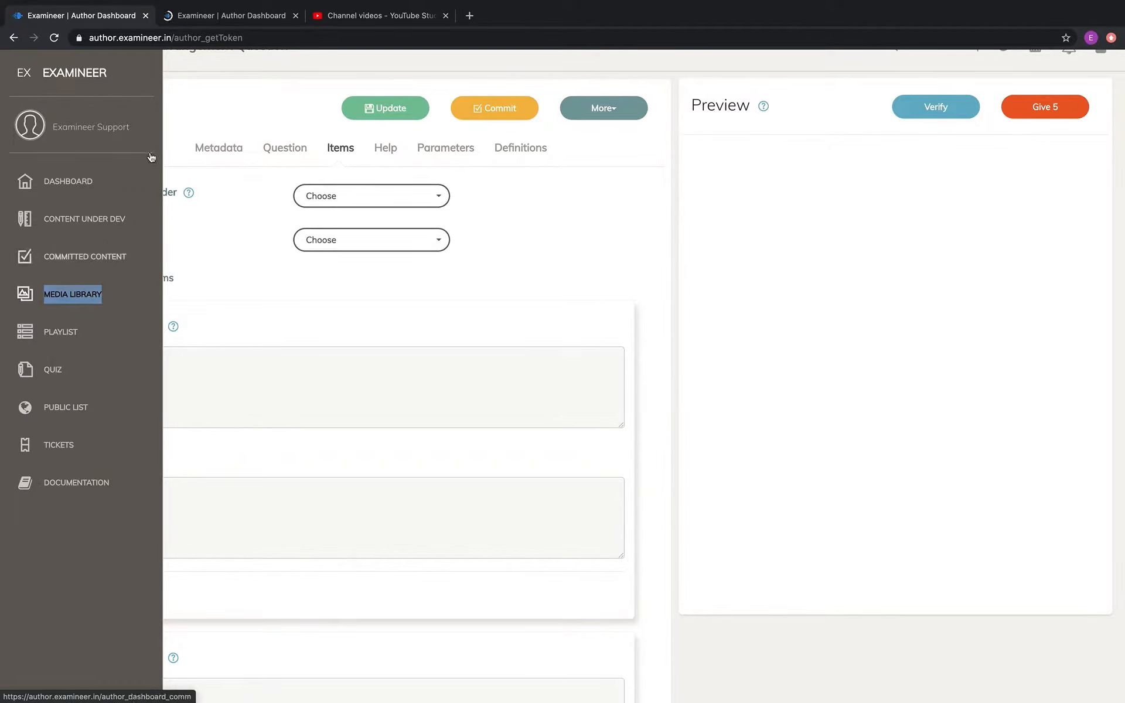
left_click(191, 17)
left_click(332, 154)
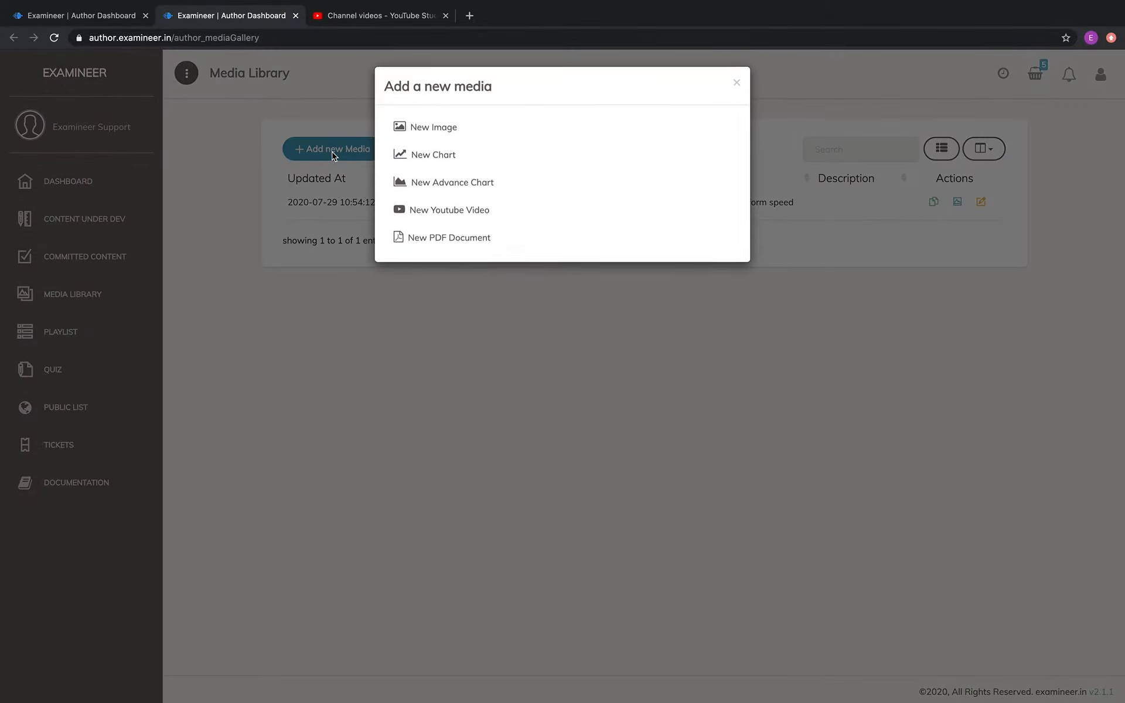
left_click(453, 141)
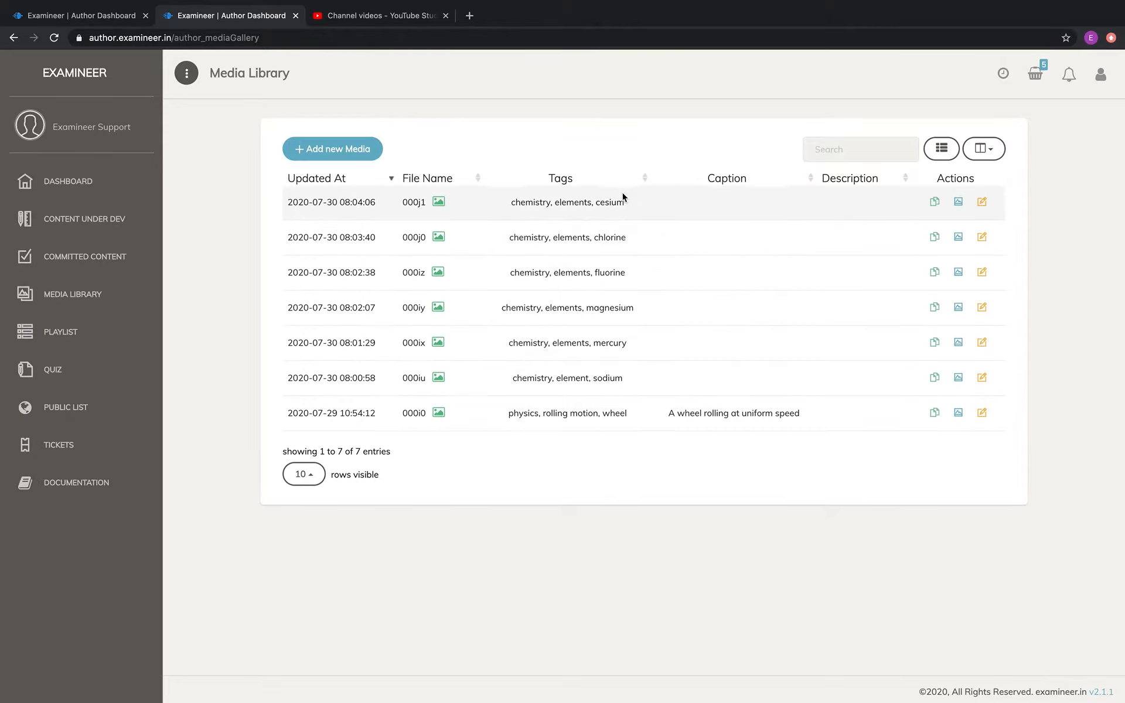
View the sodium, mercury, magnesium and fluorine images in the media library
left_click(959, 378)
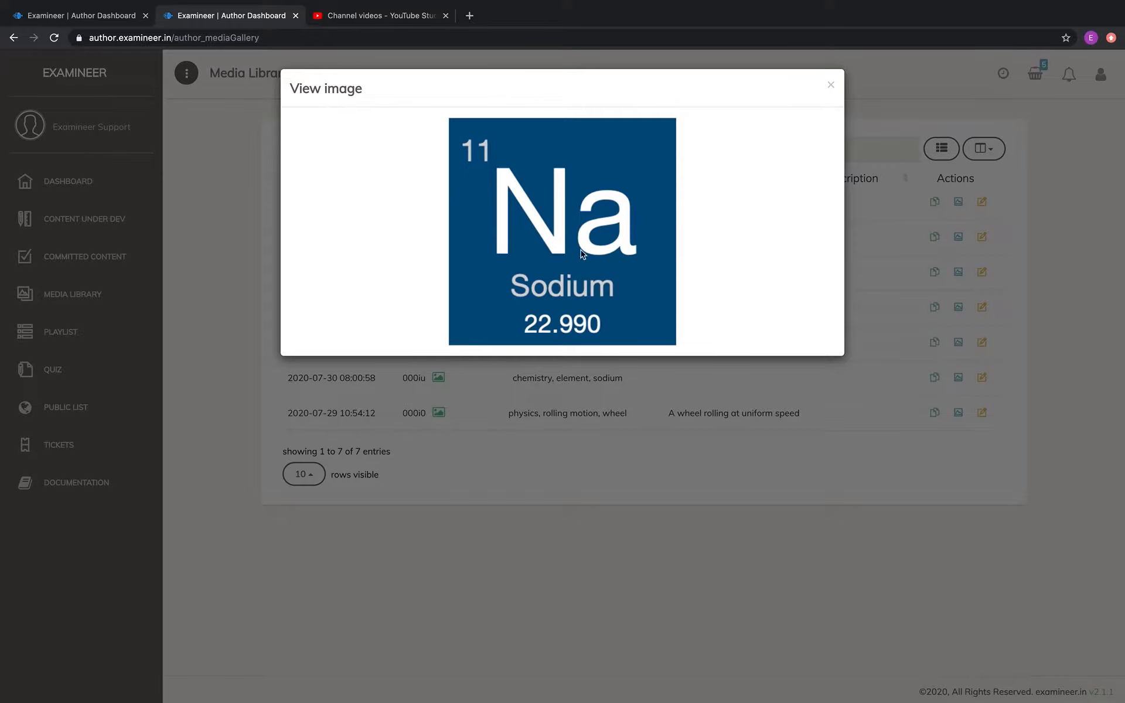
left_click(961, 346)
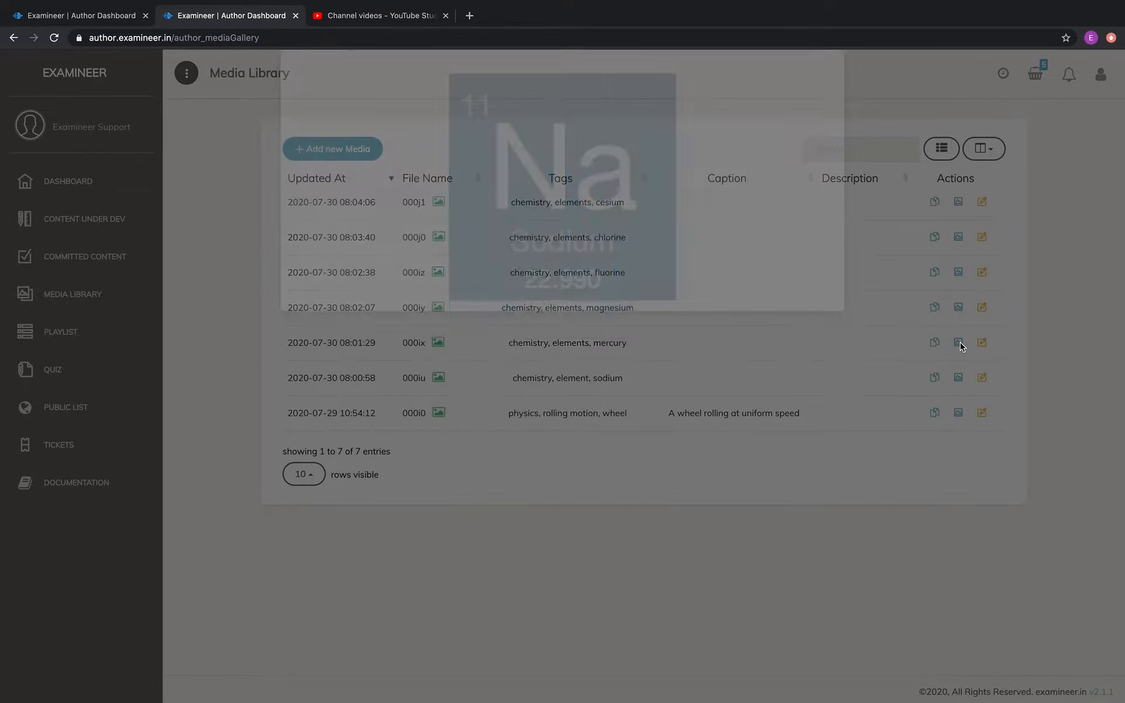
left_click(958, 342)
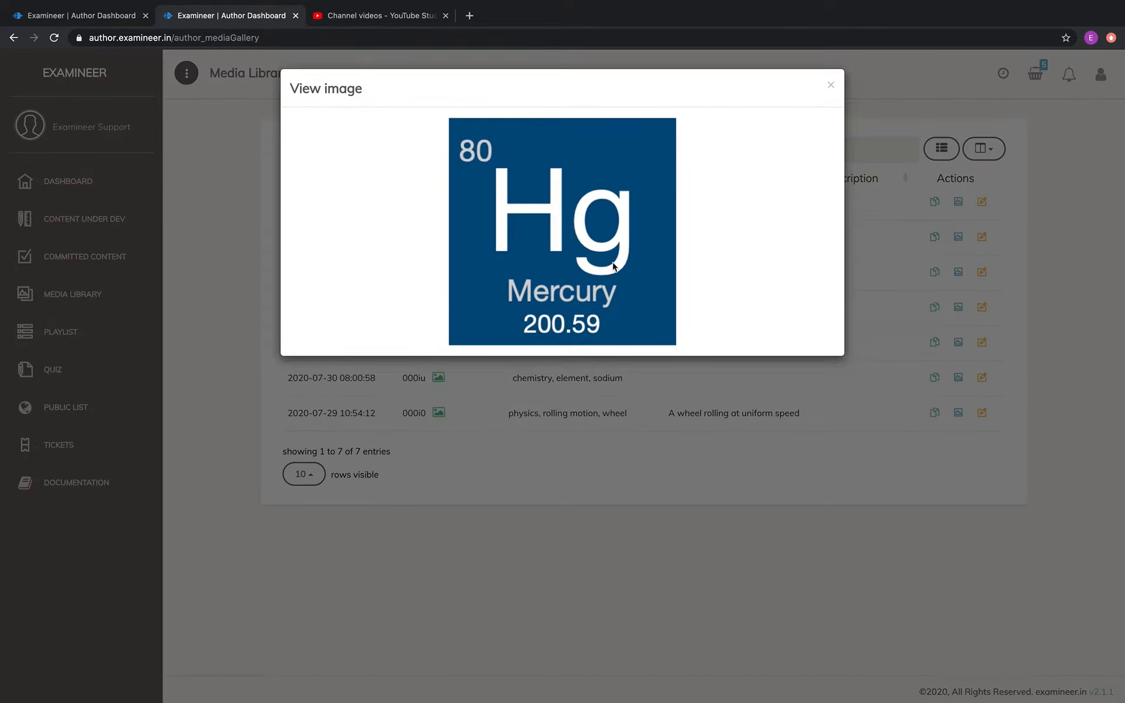
left_click(963, 314)
left_click(959, 307)
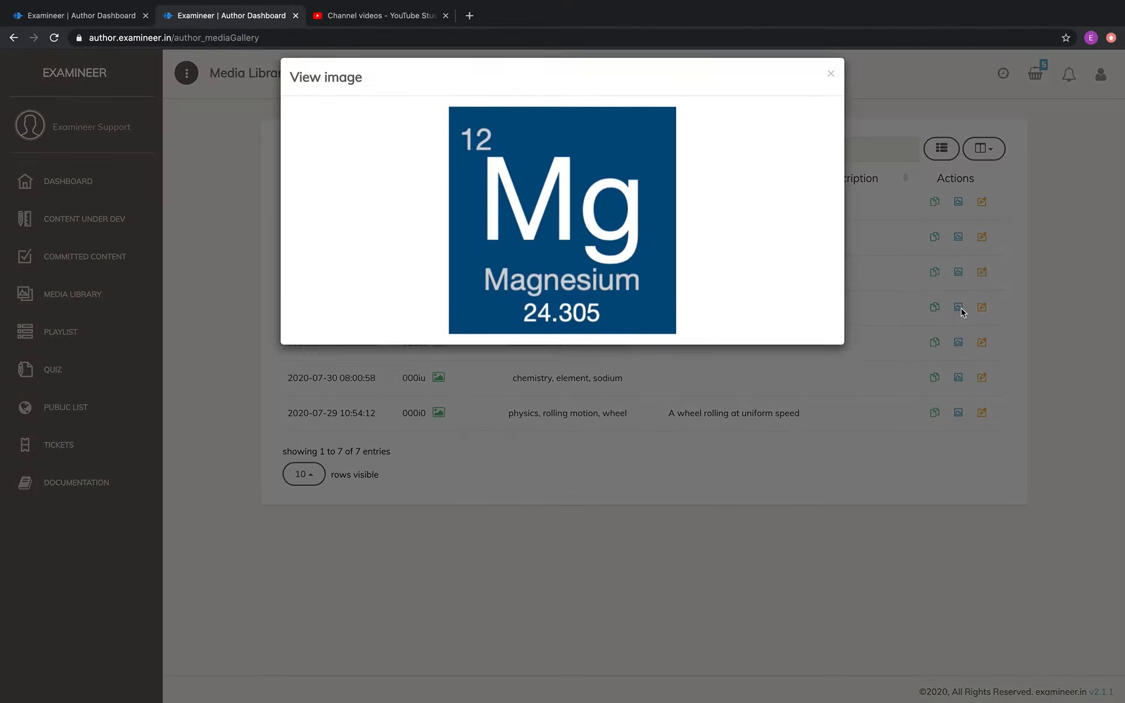
left_click(960, 274)
left_click(962, 272)
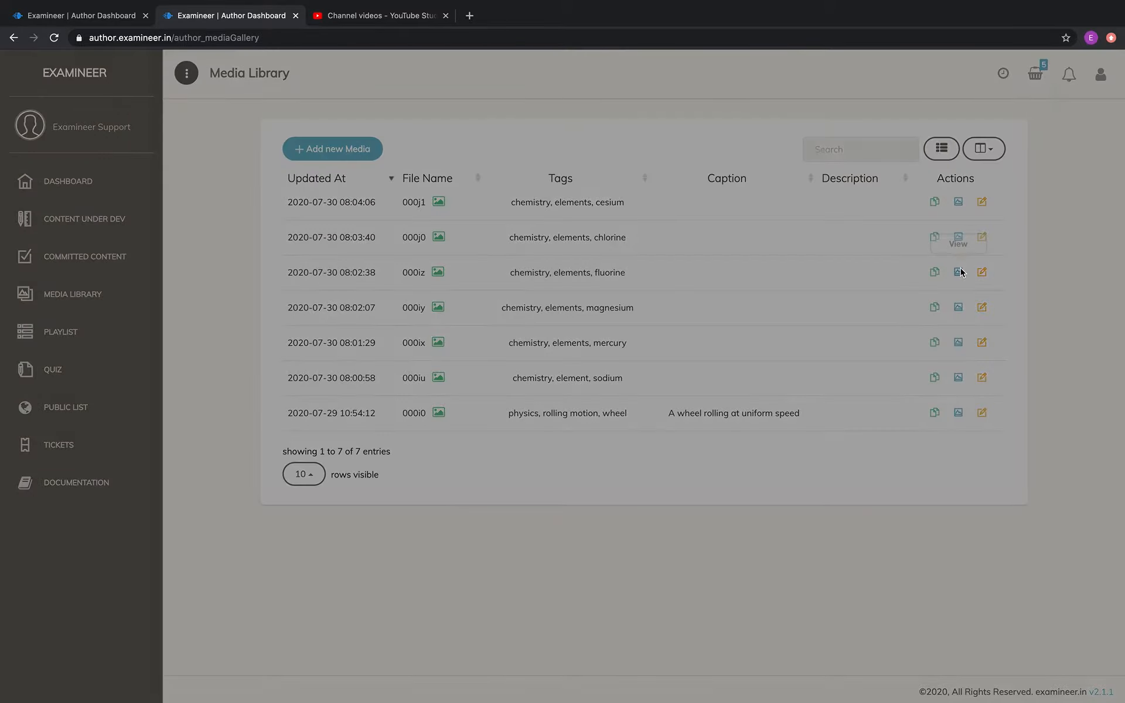
left_click(1061, 252)
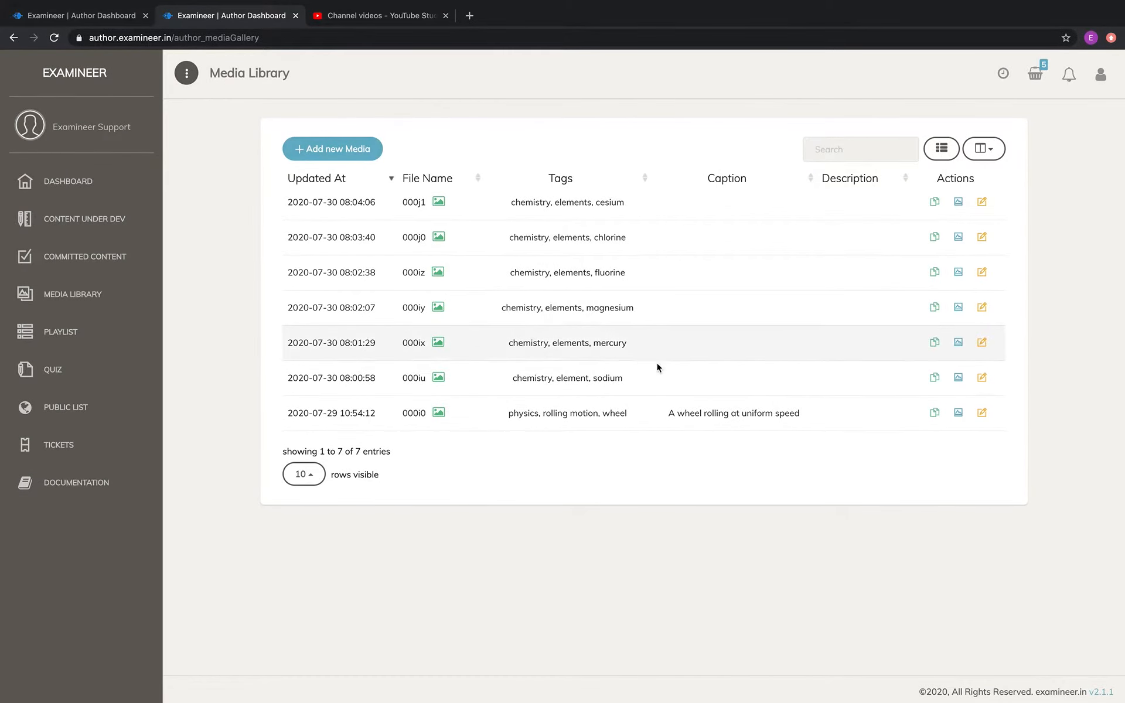
Copy the cesium image's code from the media library and paste it into the first item's statement
left_click(936, 204)
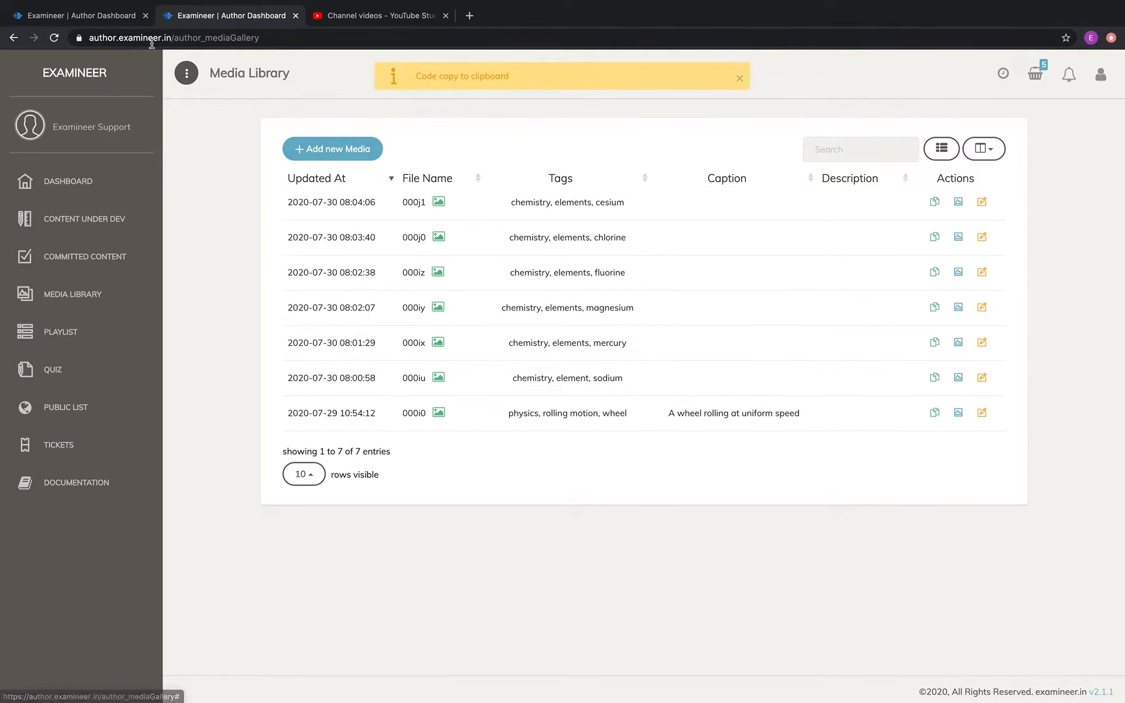
left_click(111, 16)
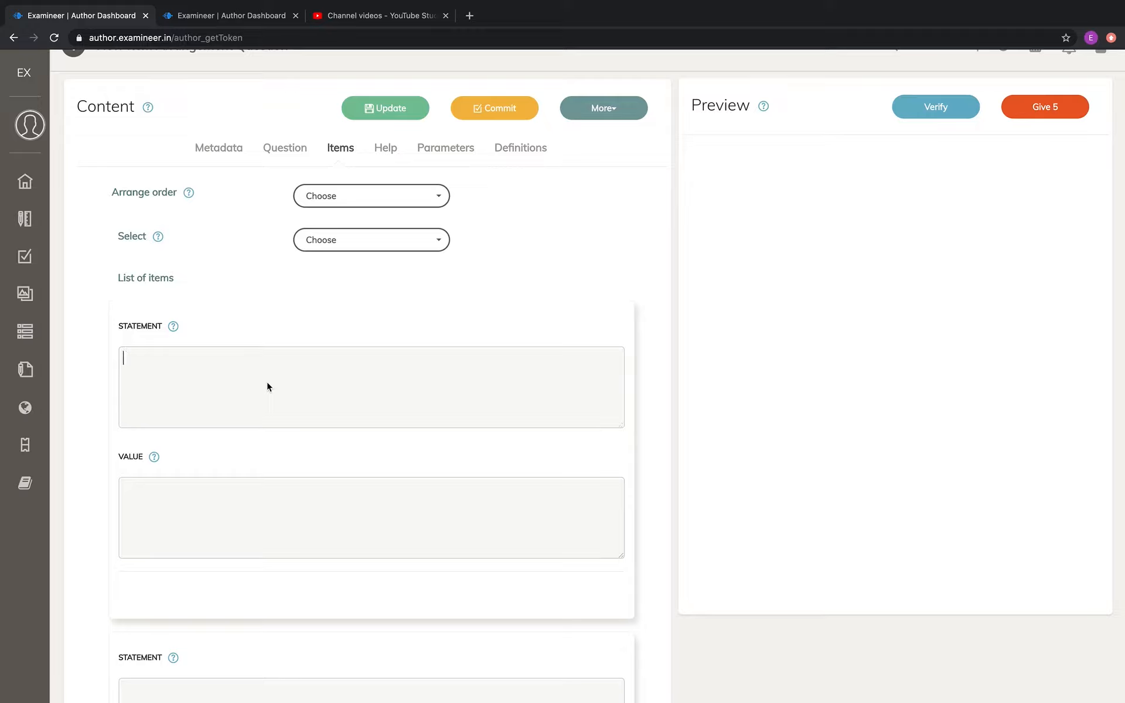
key("super+v")
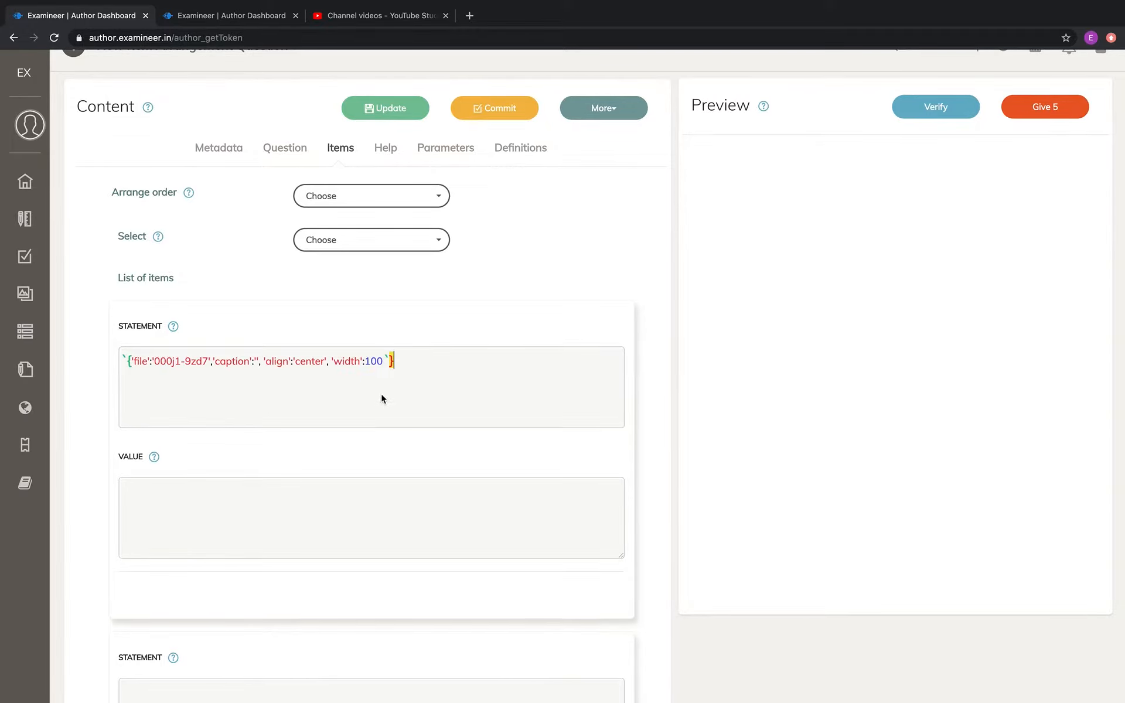
left_click(251, 16)
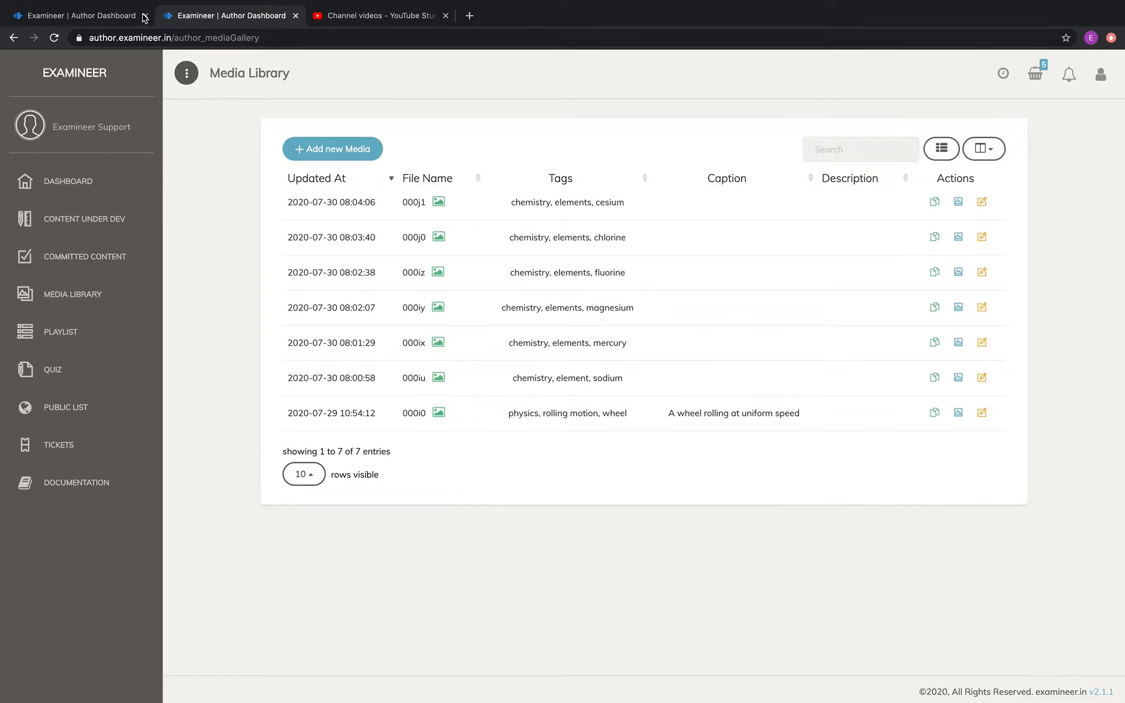
left_click(106, 18)
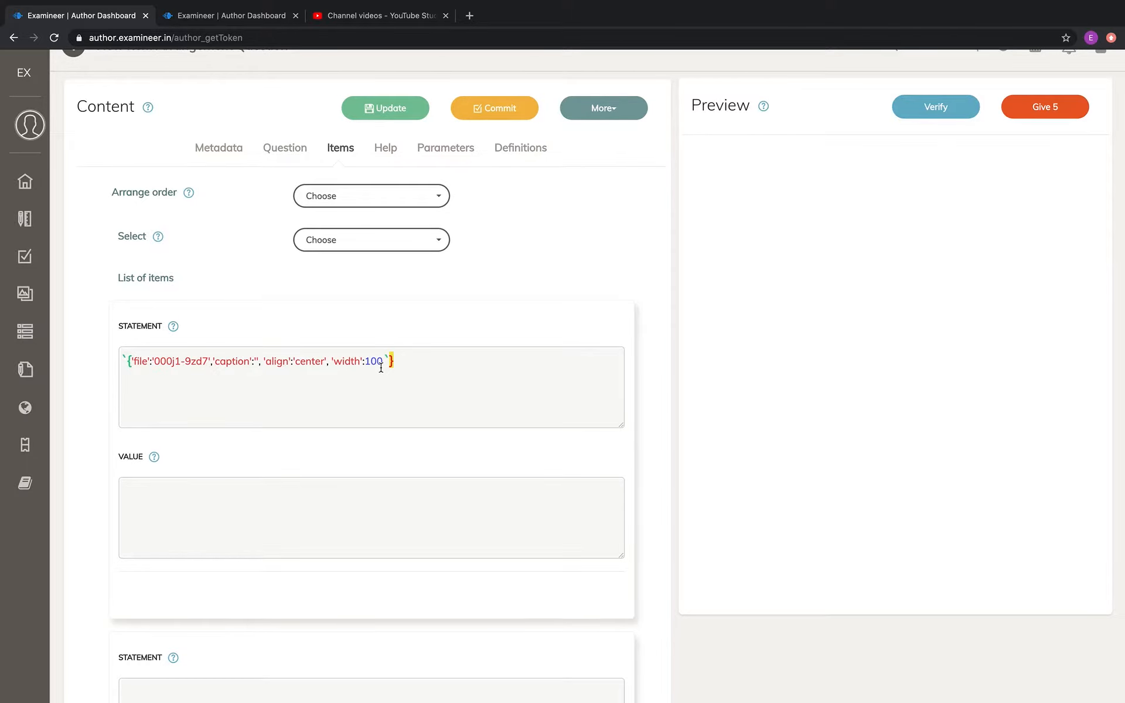
Look up caesium in the electronegativity list on atomicnumber.net and set the first item's value to 0.79
key("ctrl+Left")
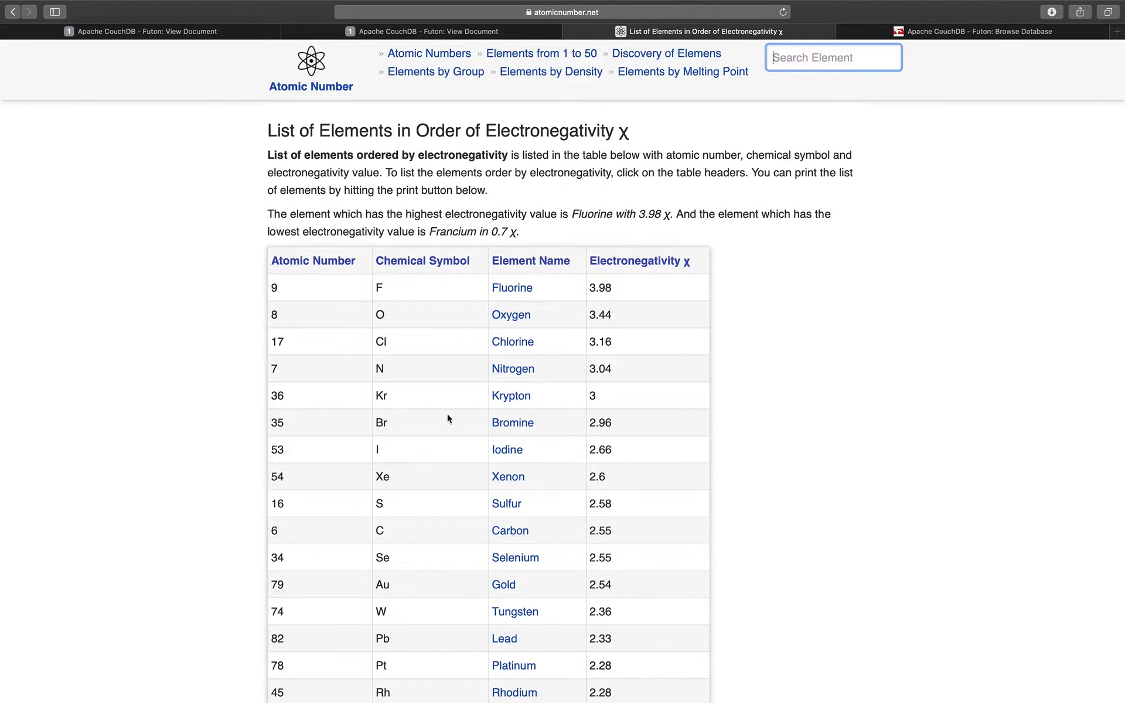
scroll(621, 492, "down", 20)
key("super+f")
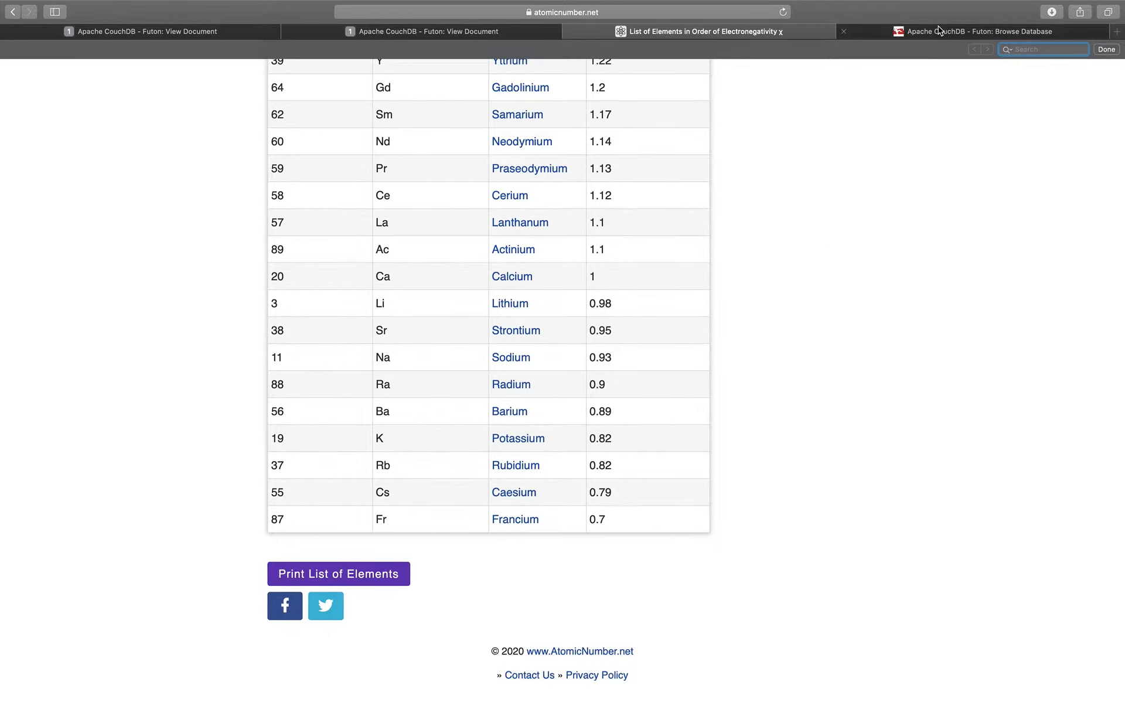
key("ctrl+Right")
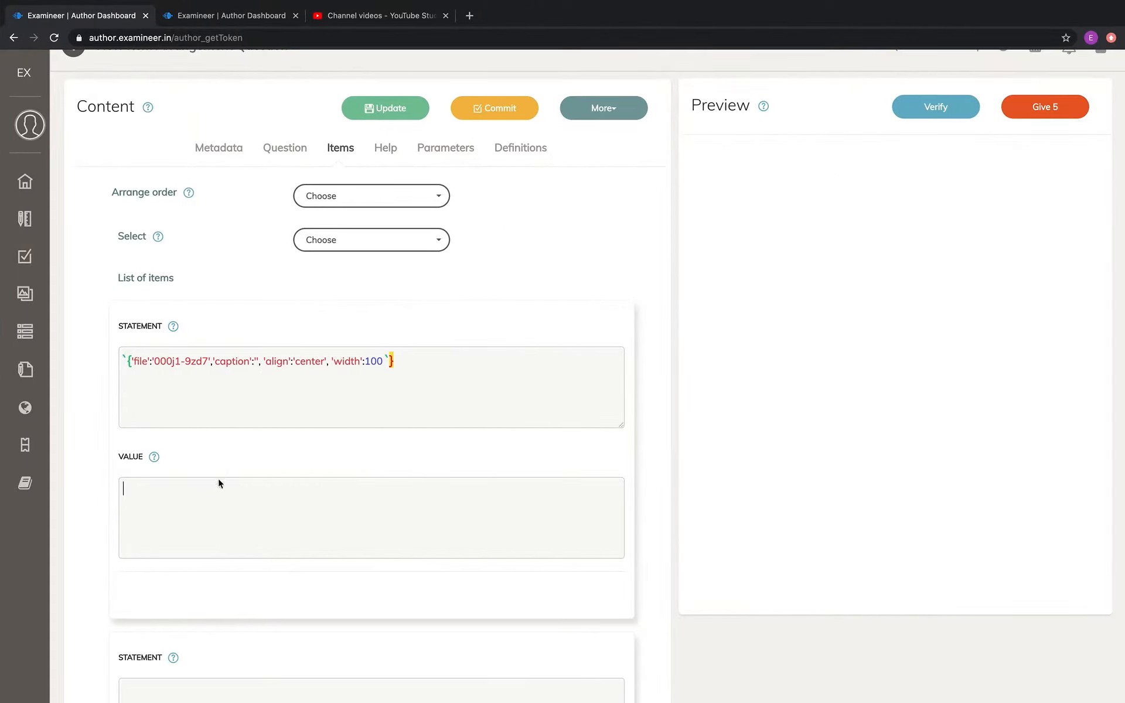
left_click(216, 493)
type("0.79")
Fill the second item with the chlorine image's code from the media library and the value 3.16
scroll(293, 506, "down", 5)
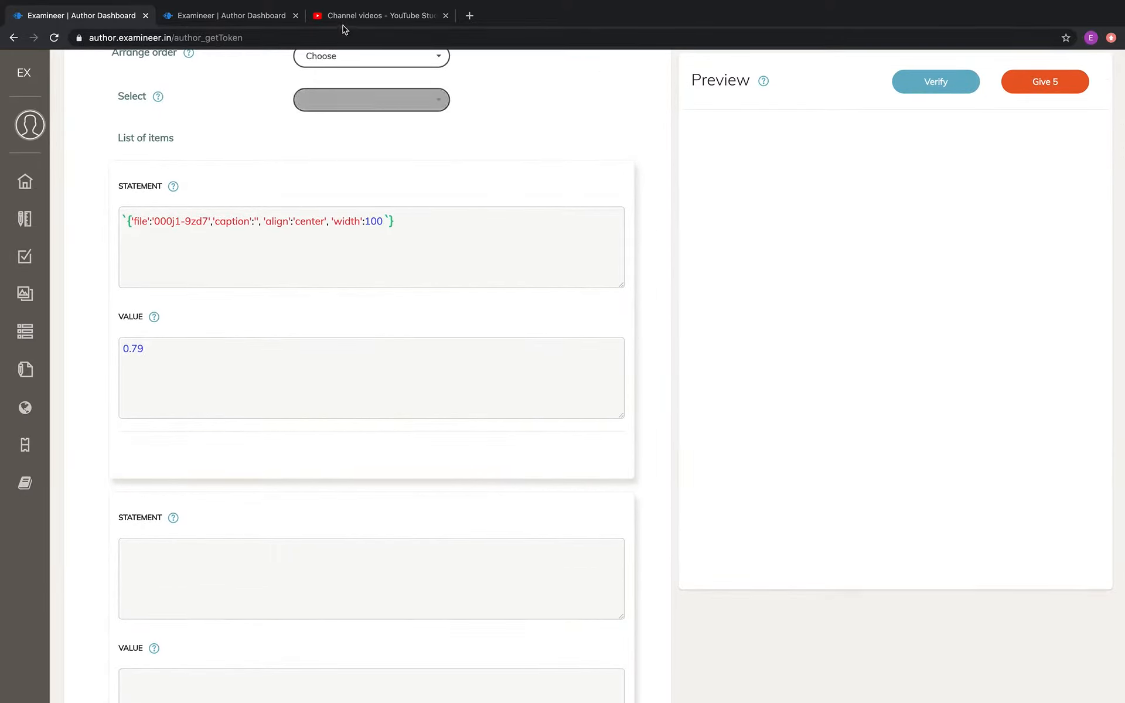
left_click(273, 20)
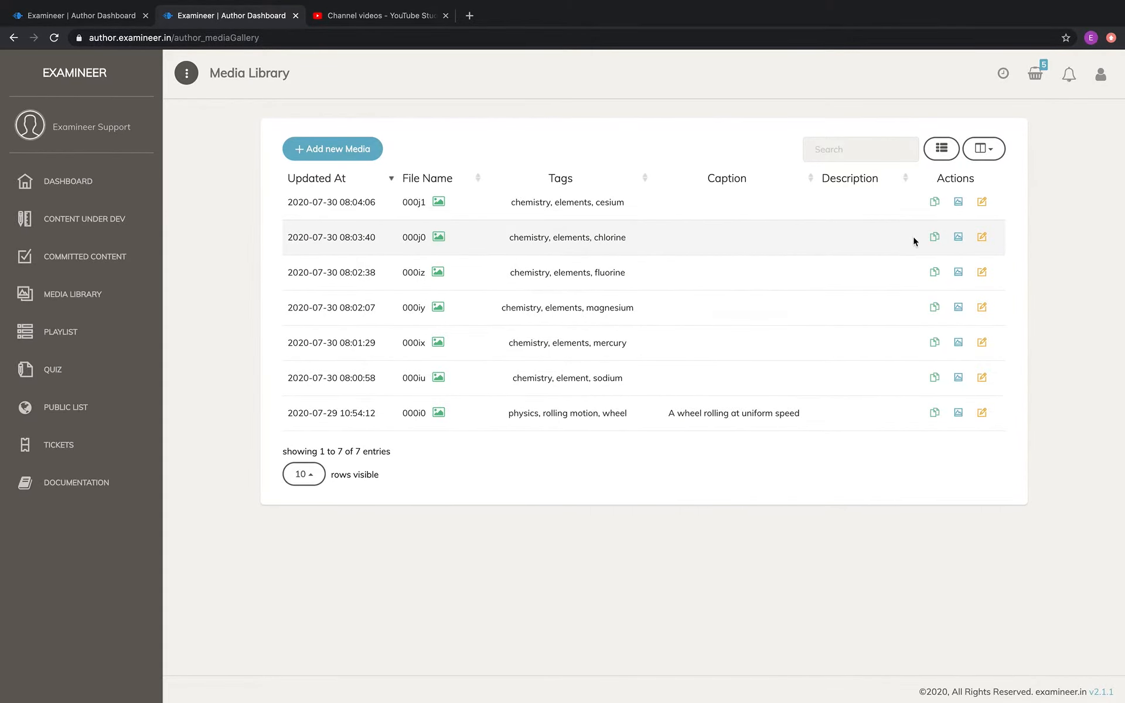
left_click(934, 236)
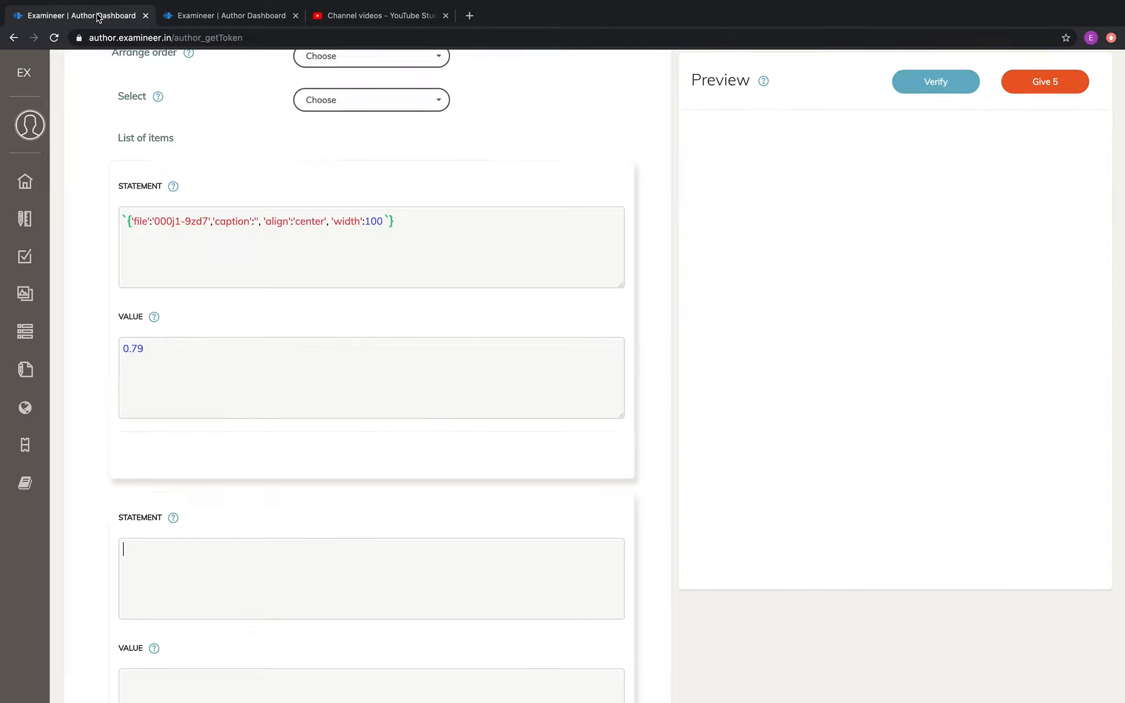
left_click(98, 16)
key("ctrl+v")
scroll(387, 584, "down", 2)
left_click(386, 583)
type("3")
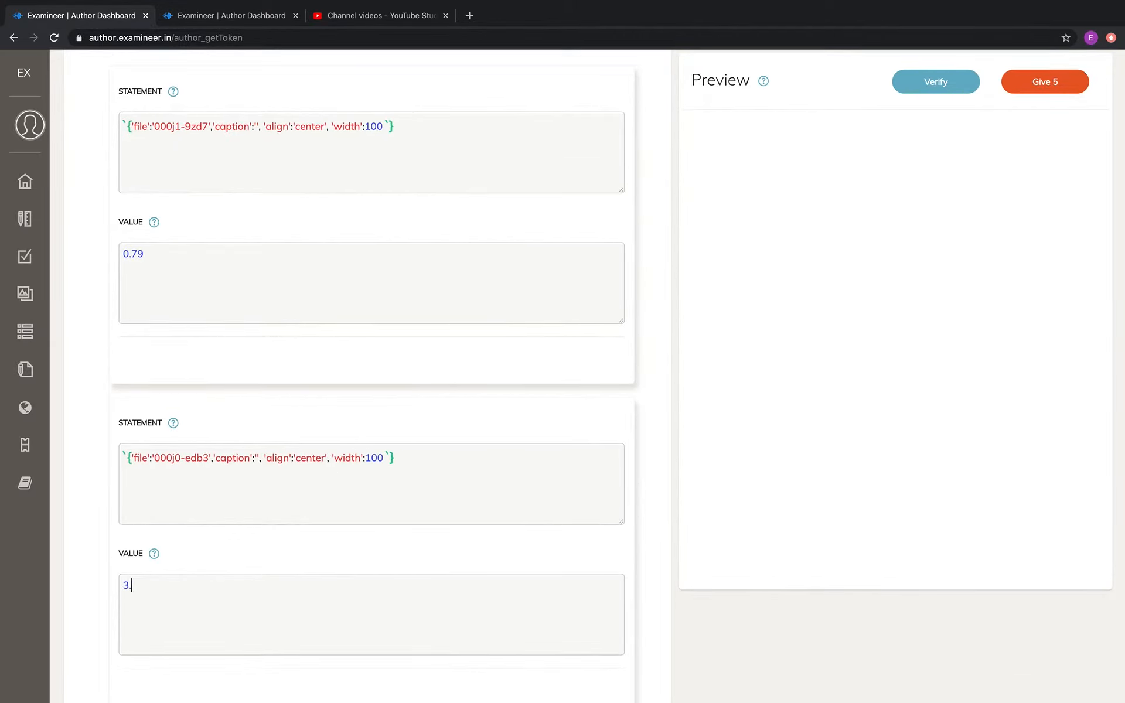
Add a third item to the question and copy the fluorine image's code from the media library for its statement
scroll(458, 445, "down", 2)
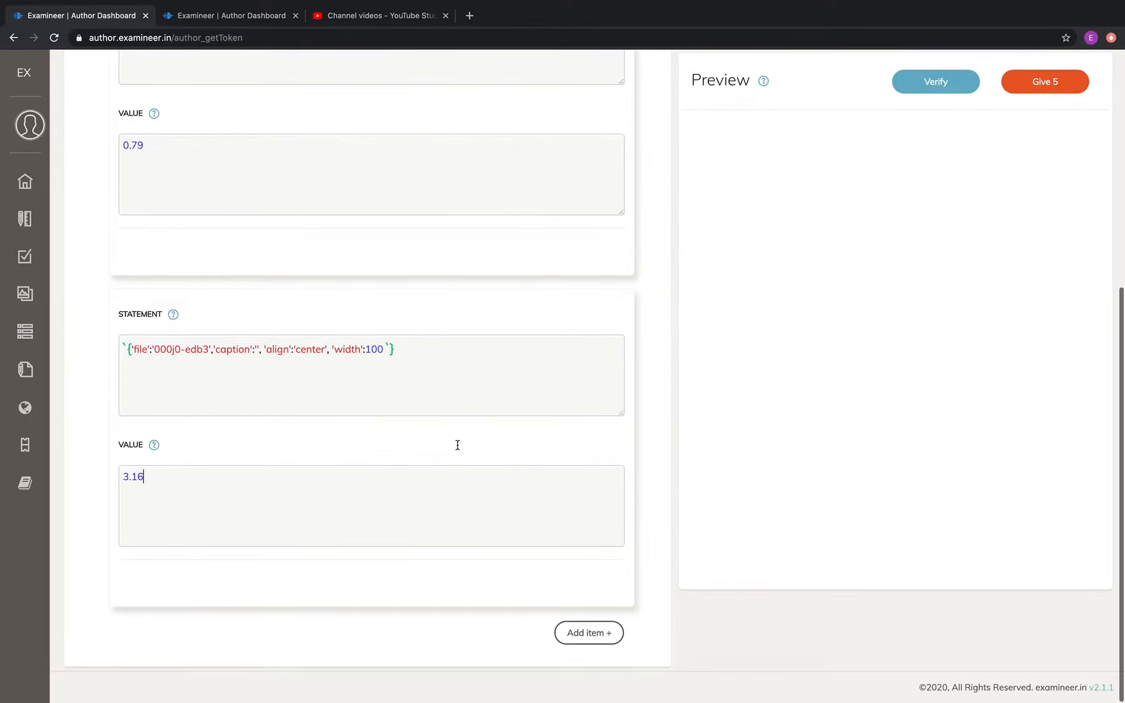
left_click(577, 632)
scroll(494, 564, "down", 1)
scroll(495, 567, "down", 5)
left_click(432, 419)
left_click(253, 17)
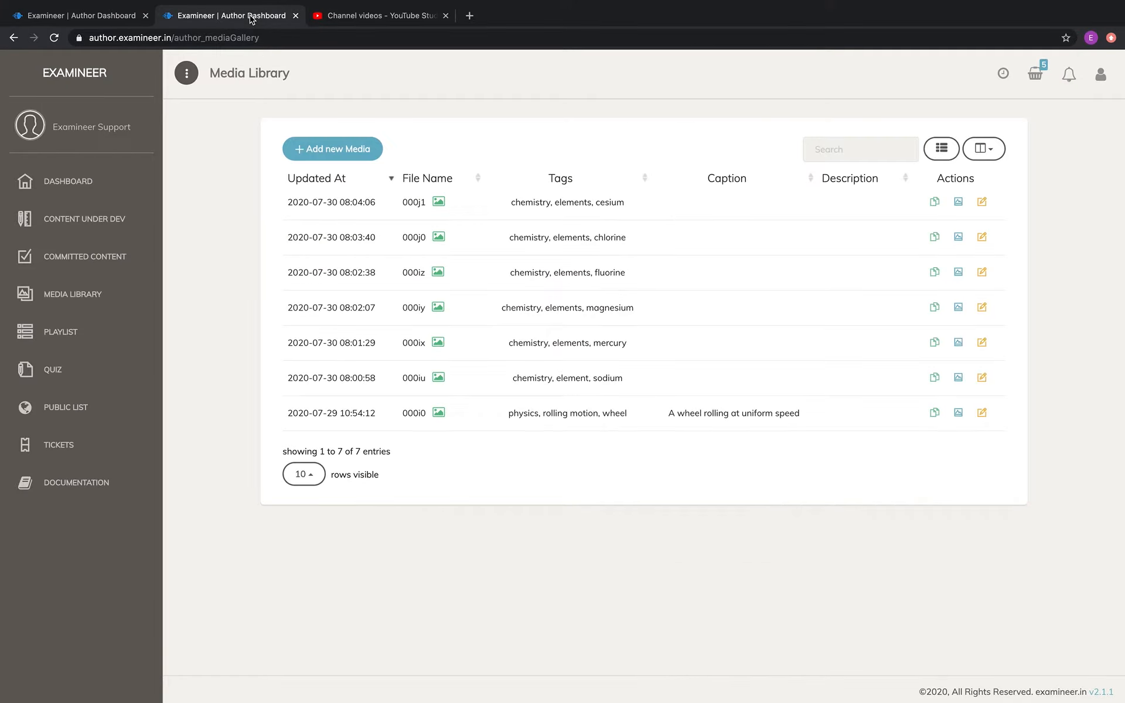
left_click(935, 273)
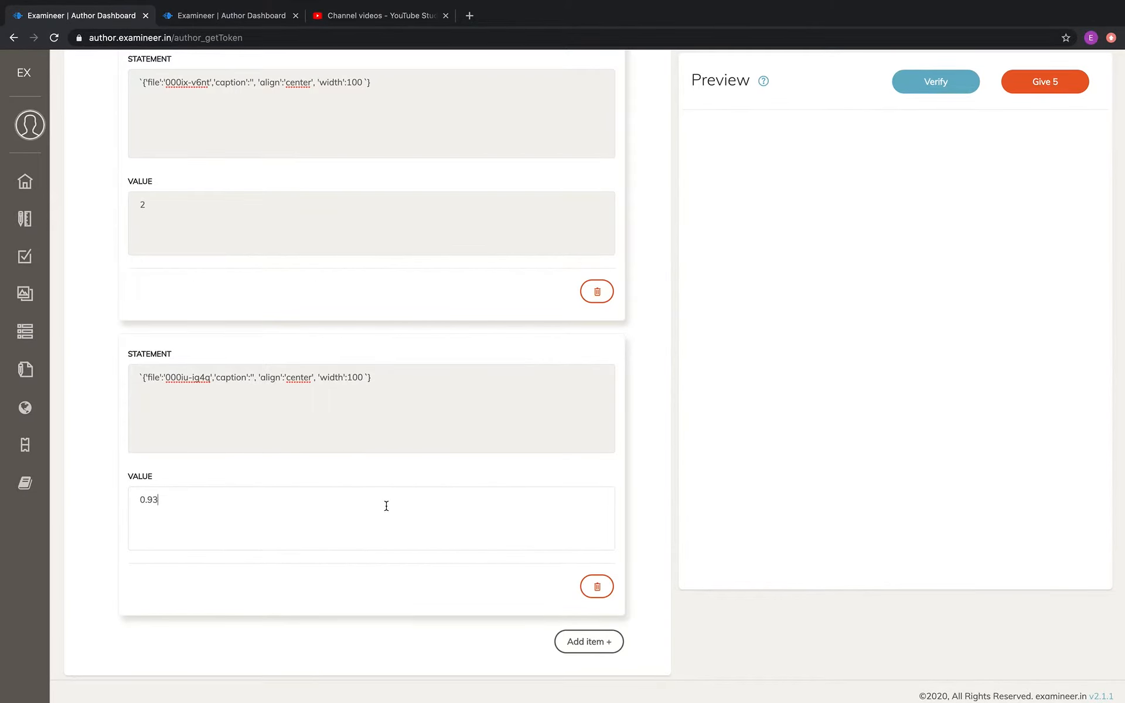
Review the image codes and values of the items in the question's list
scroll(384, 505, "up", 1)
scroll(386, 506, "up", 1)
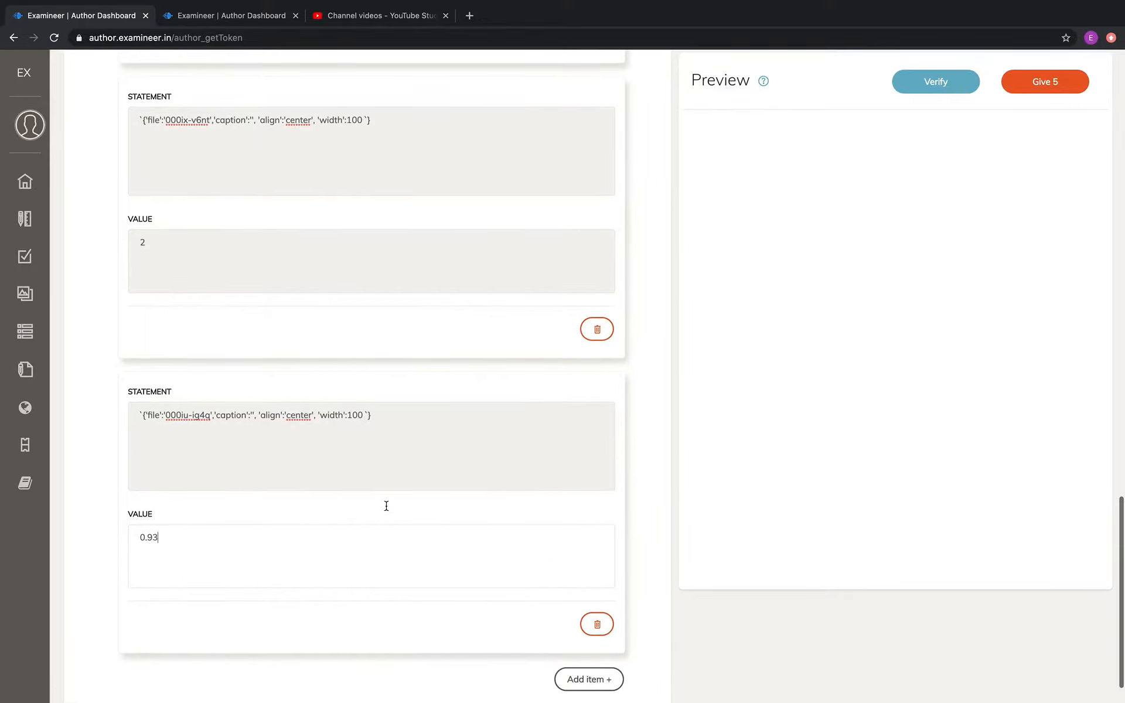
scroll(386, 506, "up", 10)
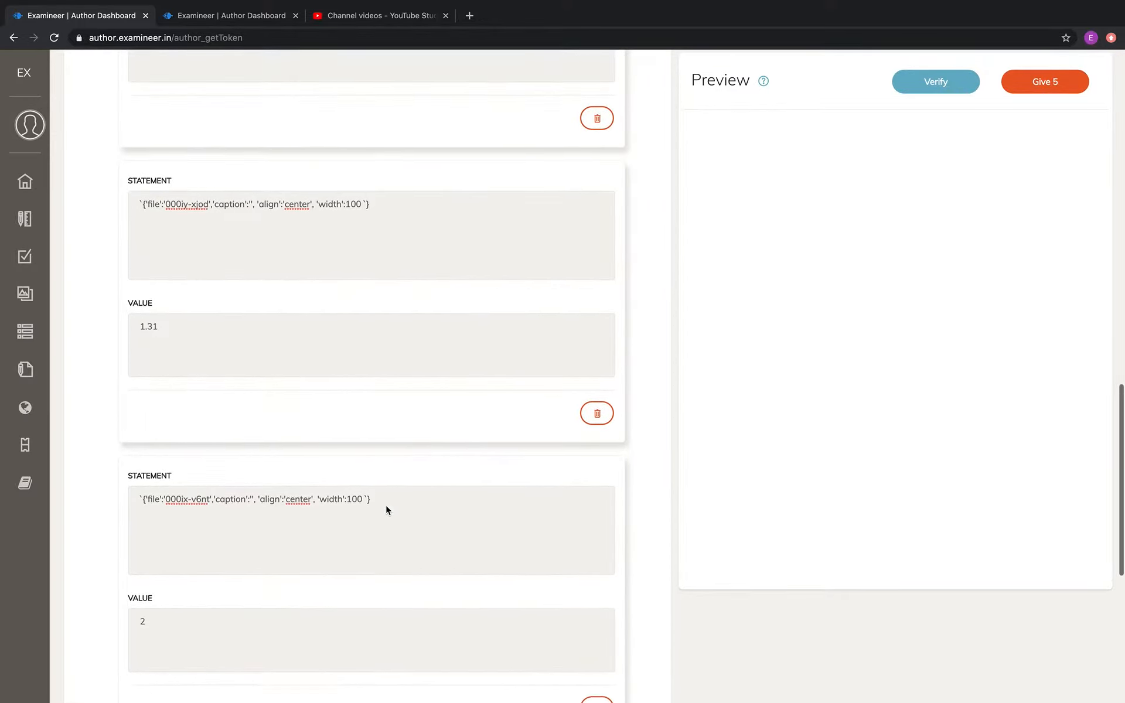
scroll(386, 509, "up", 10)
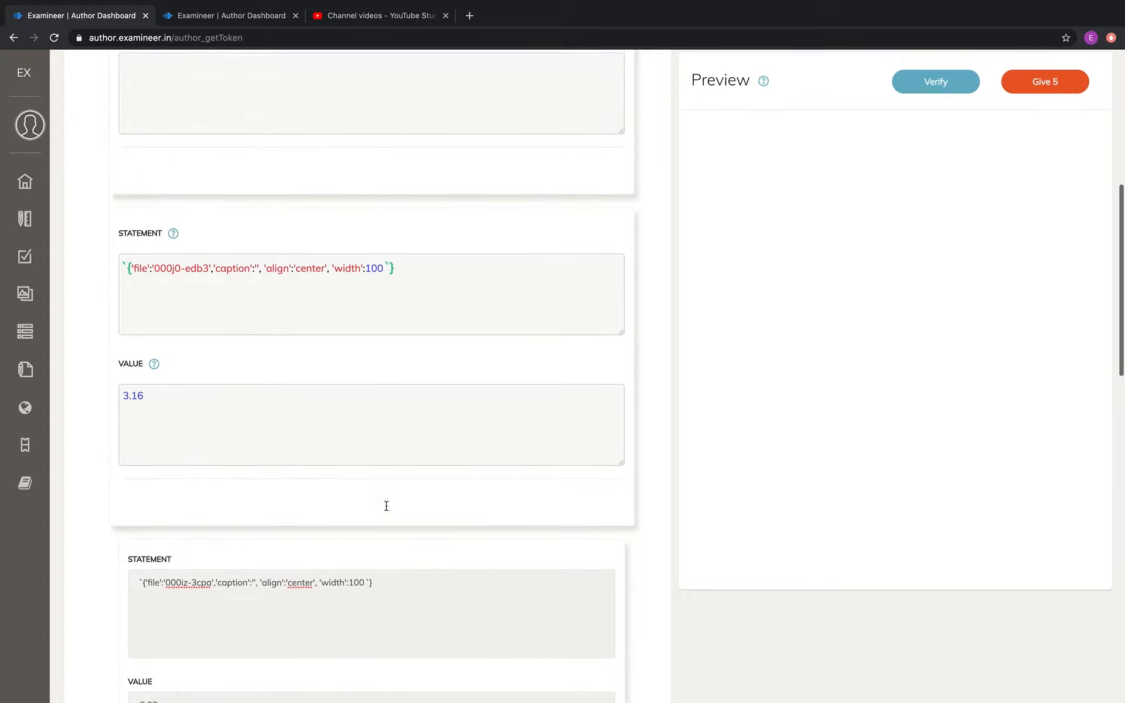
scroll(386, 508, "up", 5)
scroll(386, 508, "down", 4)
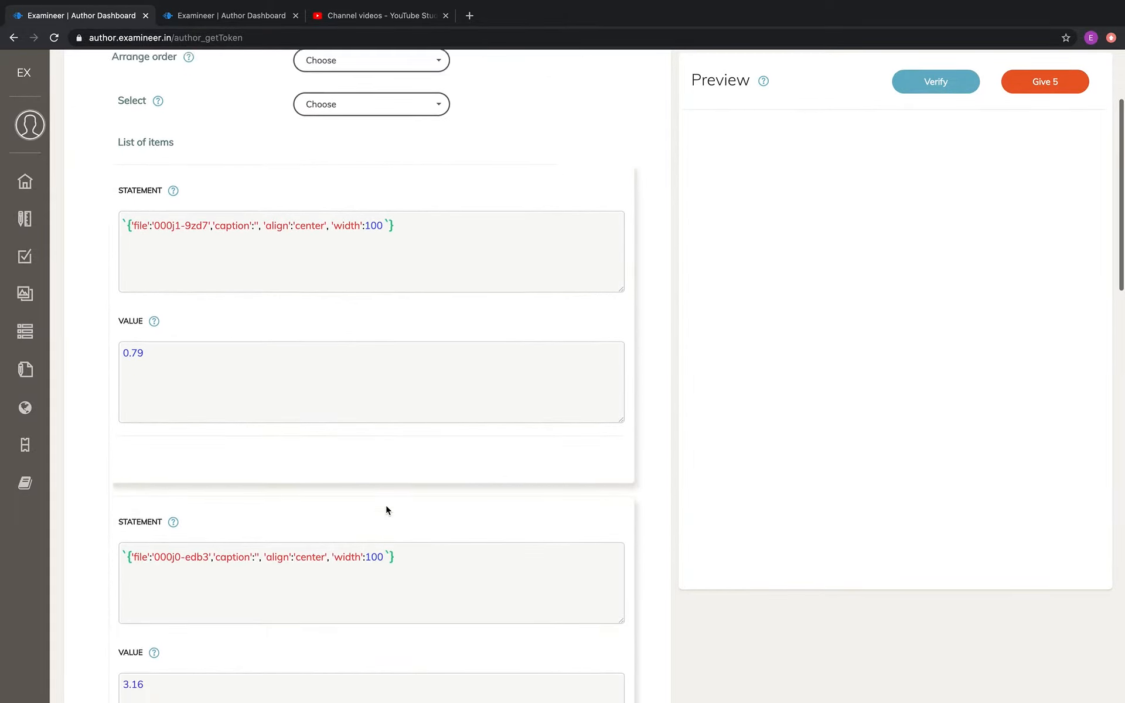
scroll(385, 505, "down", 1)
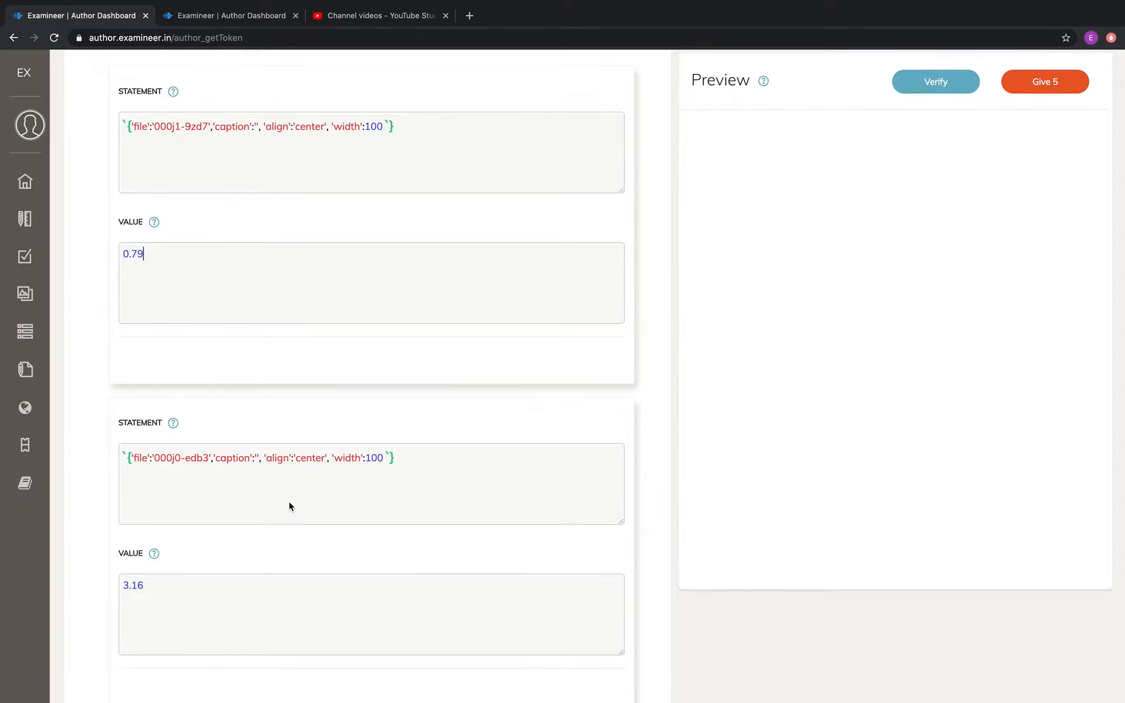
Check the remaining items' image codes and values through to the last item in the list
scroll(290, 506, "down", 2)
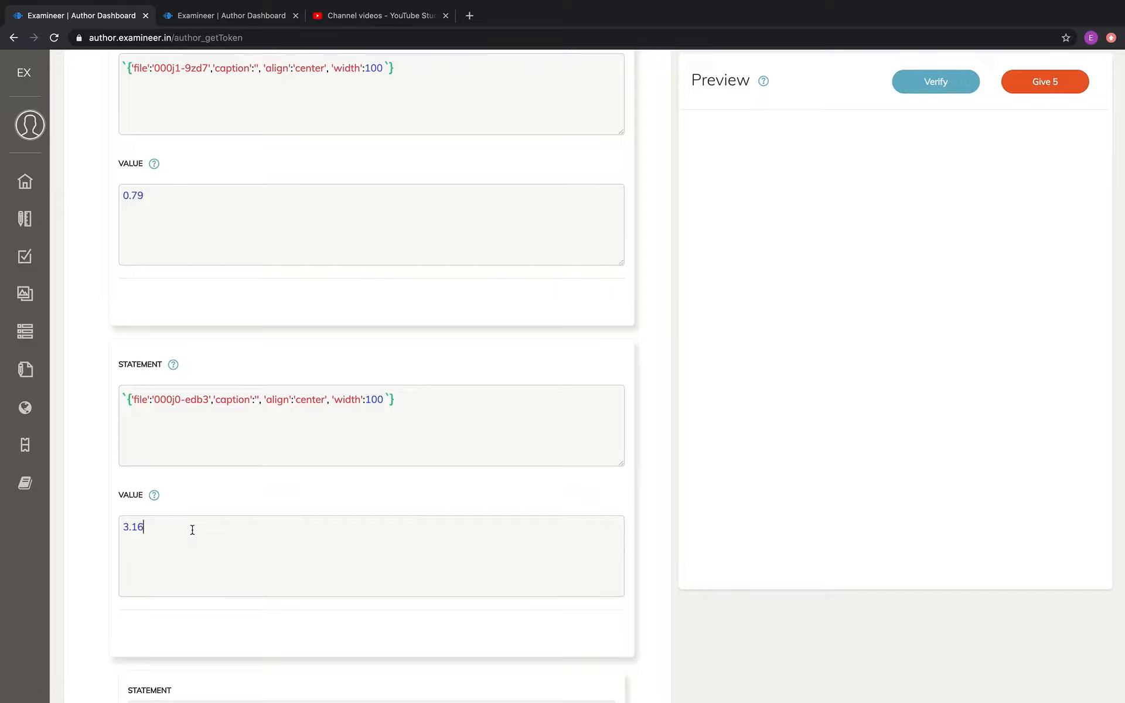
scroll(230, 546, "down", 10)
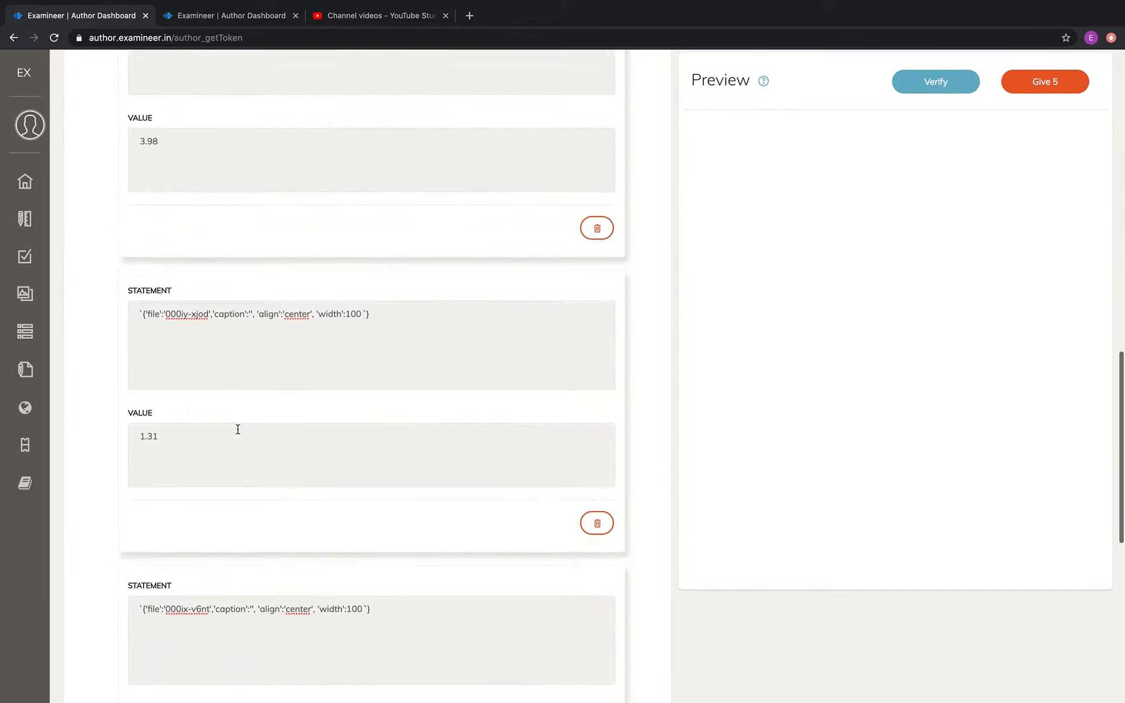
scroll(238, 430, "down", 10)
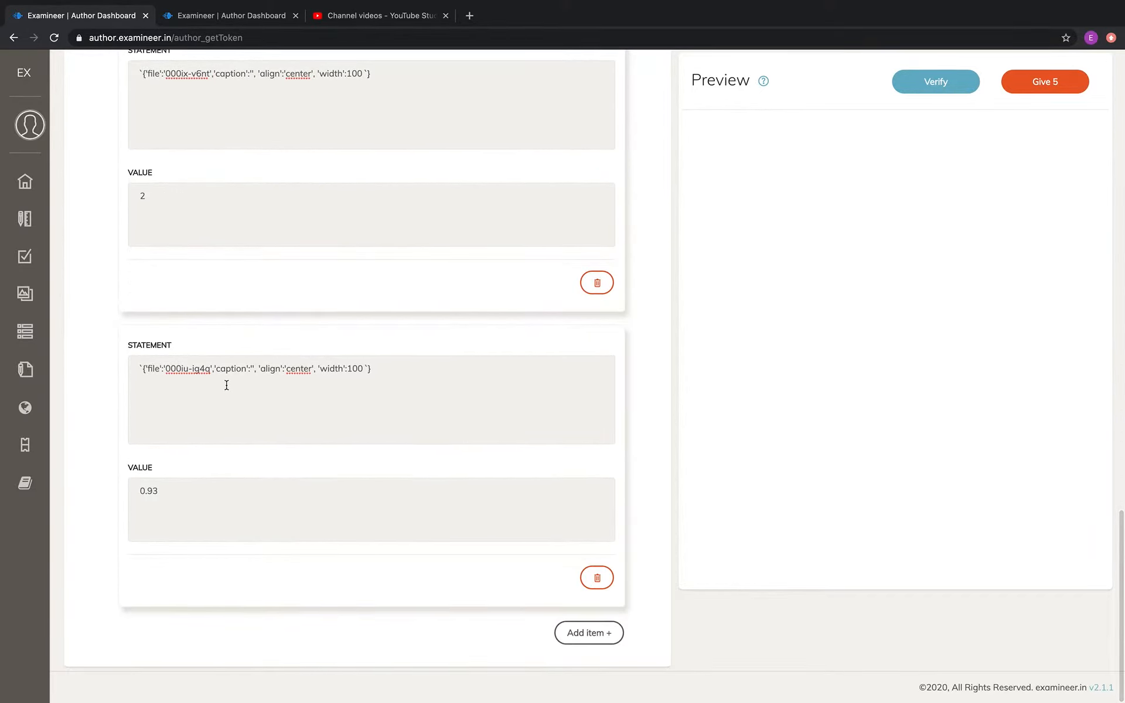
left_click(226, 385)
left_click(196, 491)
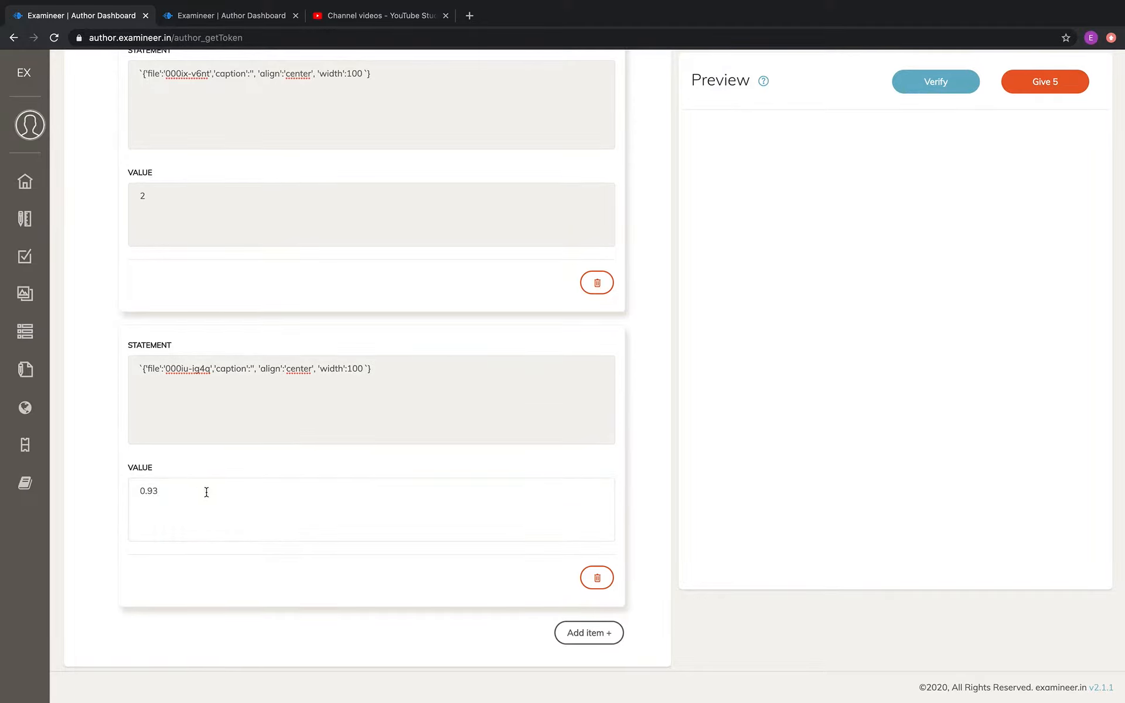
scroll(281, 397, "up", 5)
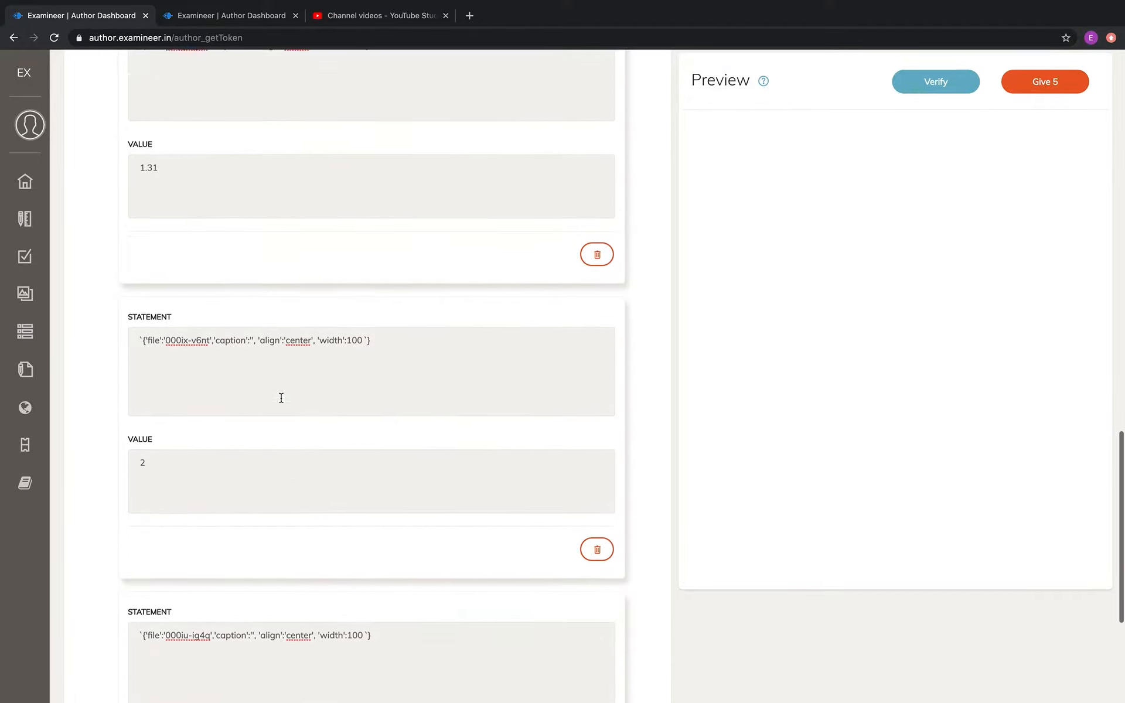
scroll(282, 398, "up", 15)
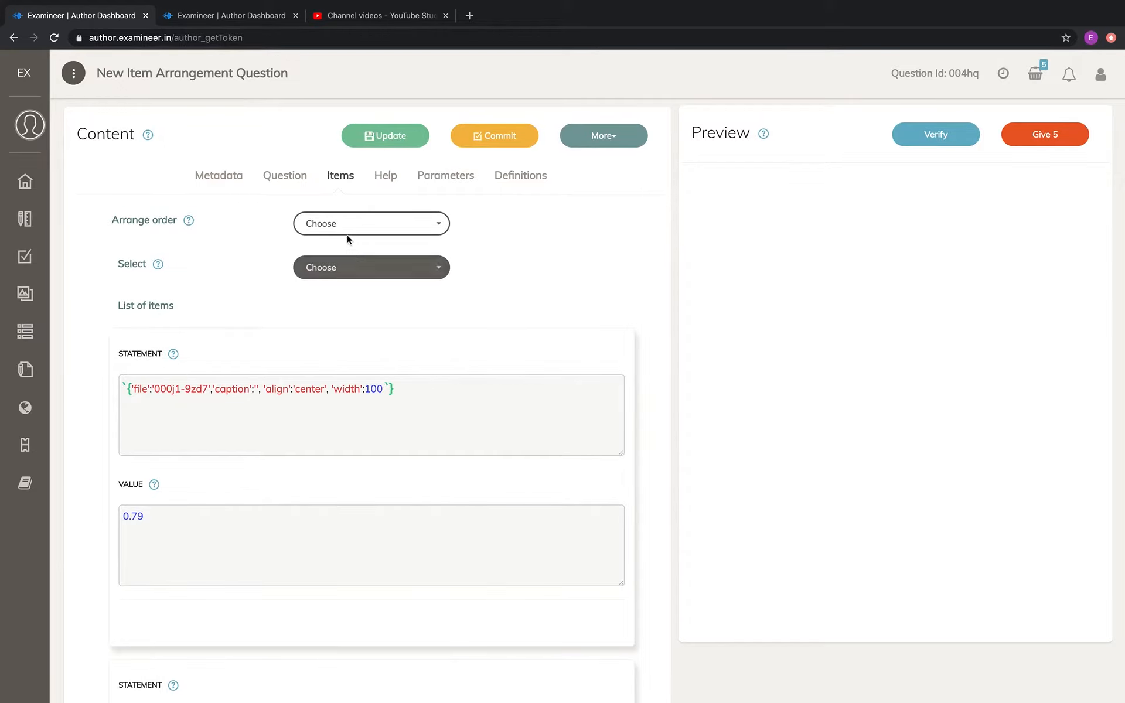
Verify the question, check its wording, and set the arrange order of the items to Increasing Order
left_click(936, 139)
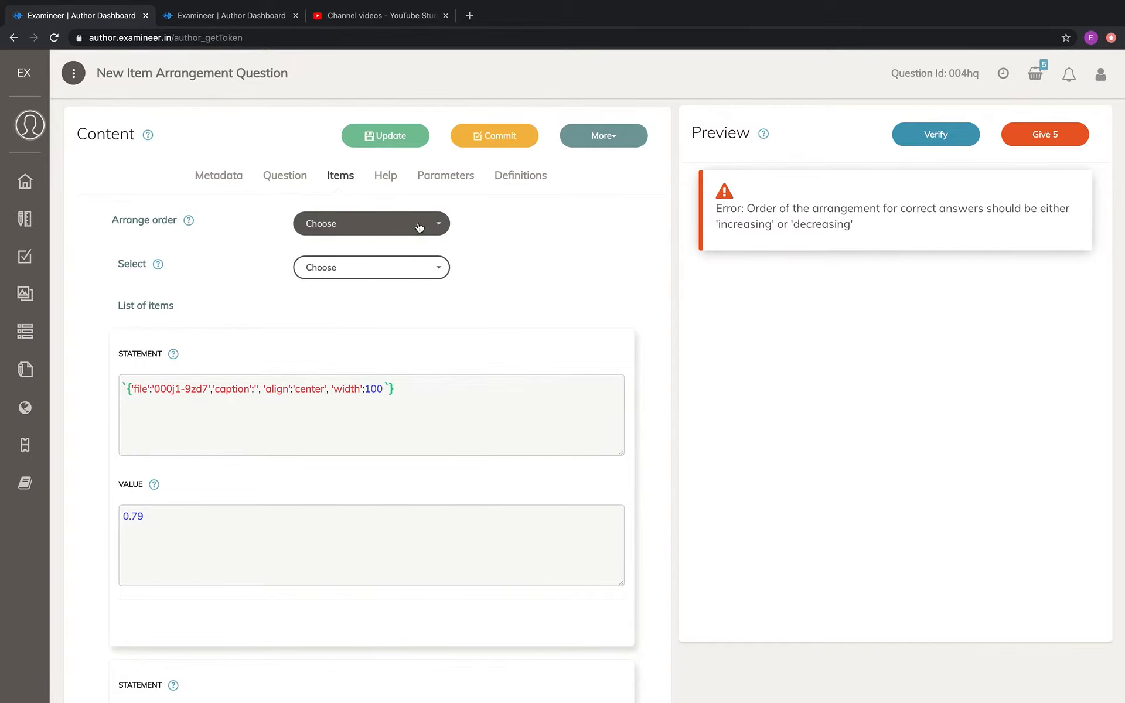
left_click(286, 180)
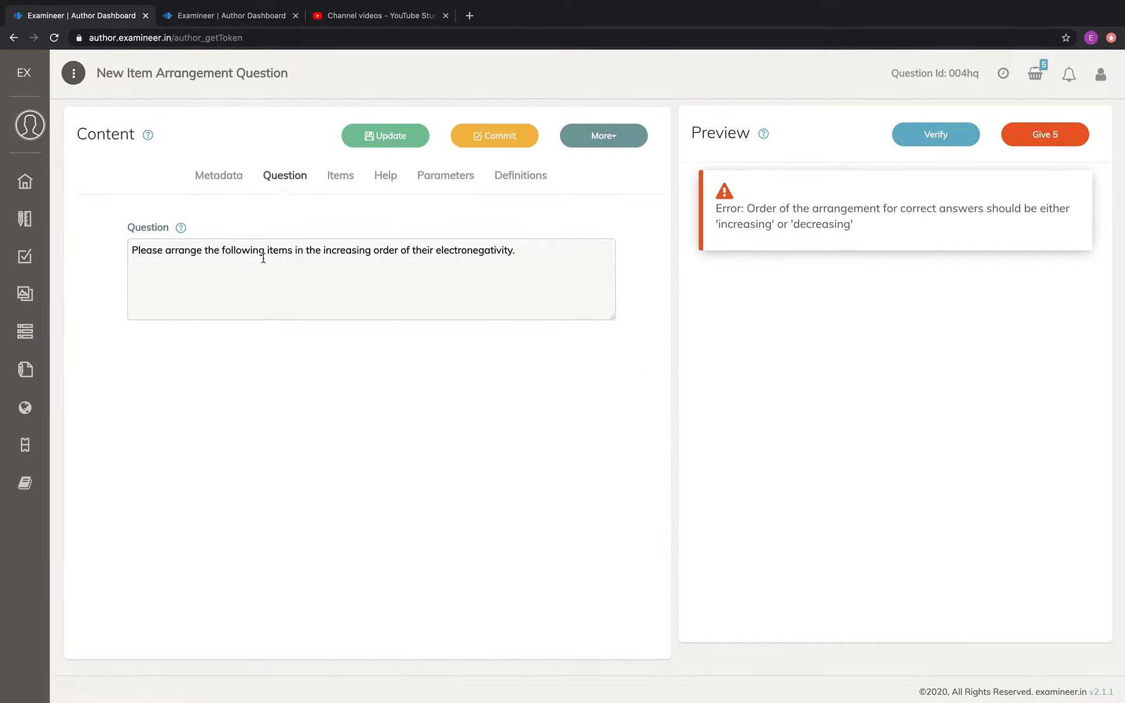
left_click(351, 183)
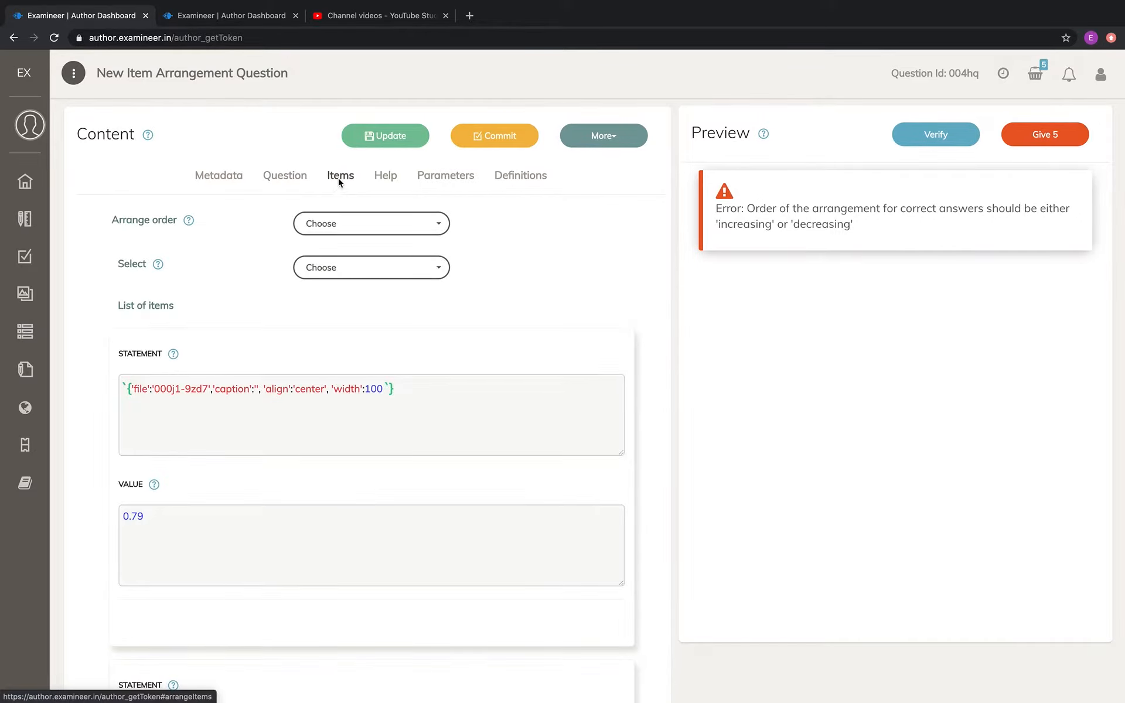
scroll(434, 340, "down", 3)
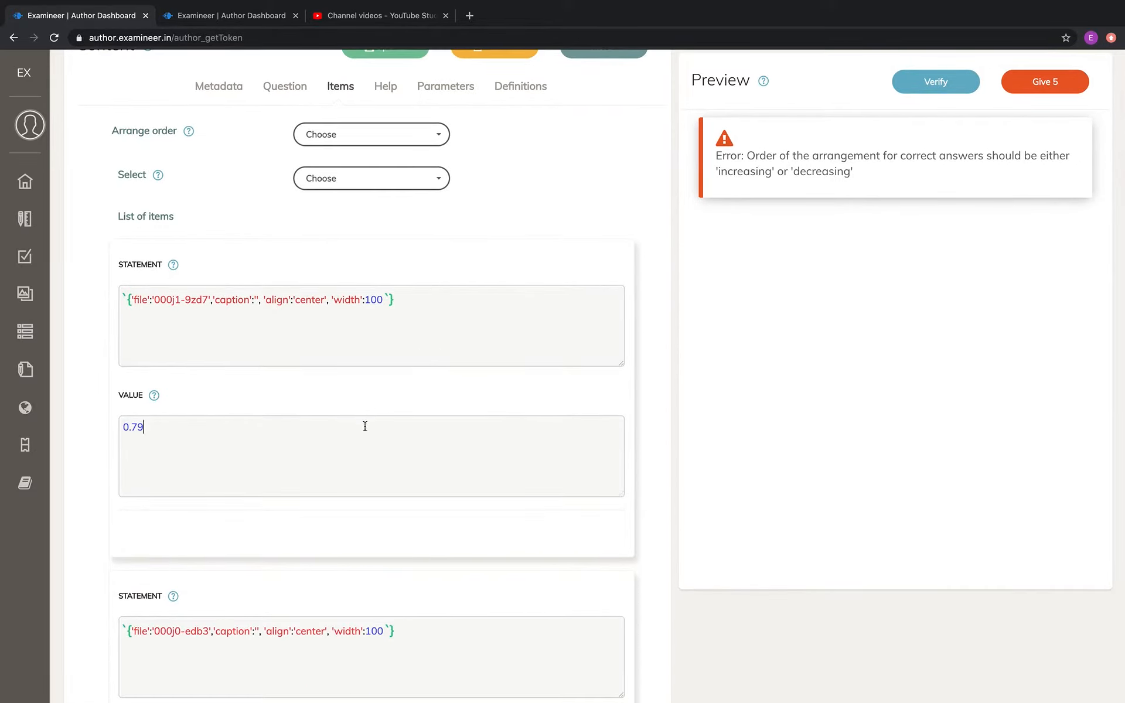
scroll(378, 496, "down", 2)
scroll(385, 590, "down", 1)
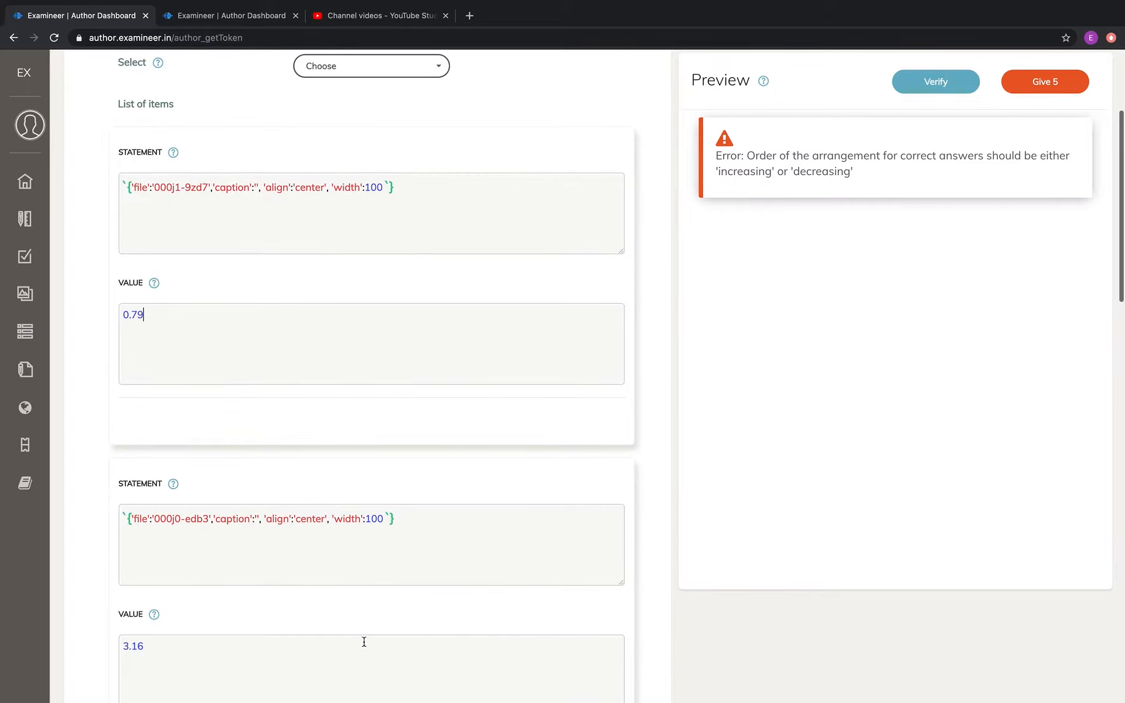
scroll(428, 548, "up", 6)
left_click(415, 227)
left_click(399, 253)
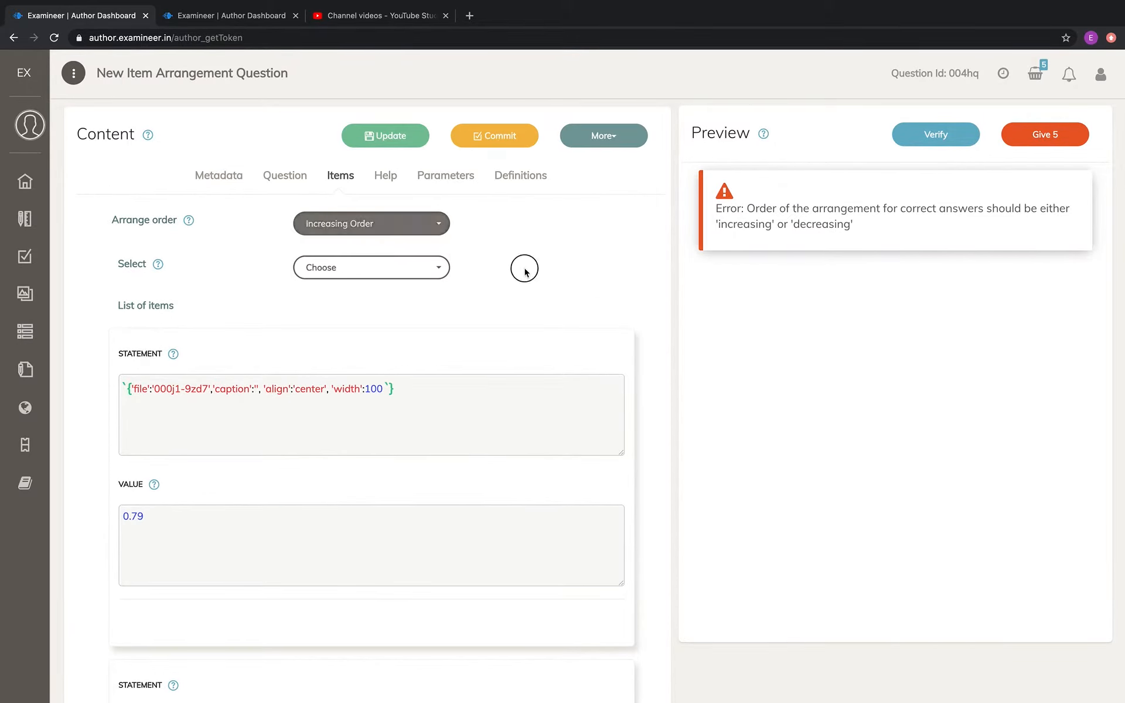
Recheck the question text and set the number of items to select to 4
left_click(286, 176)
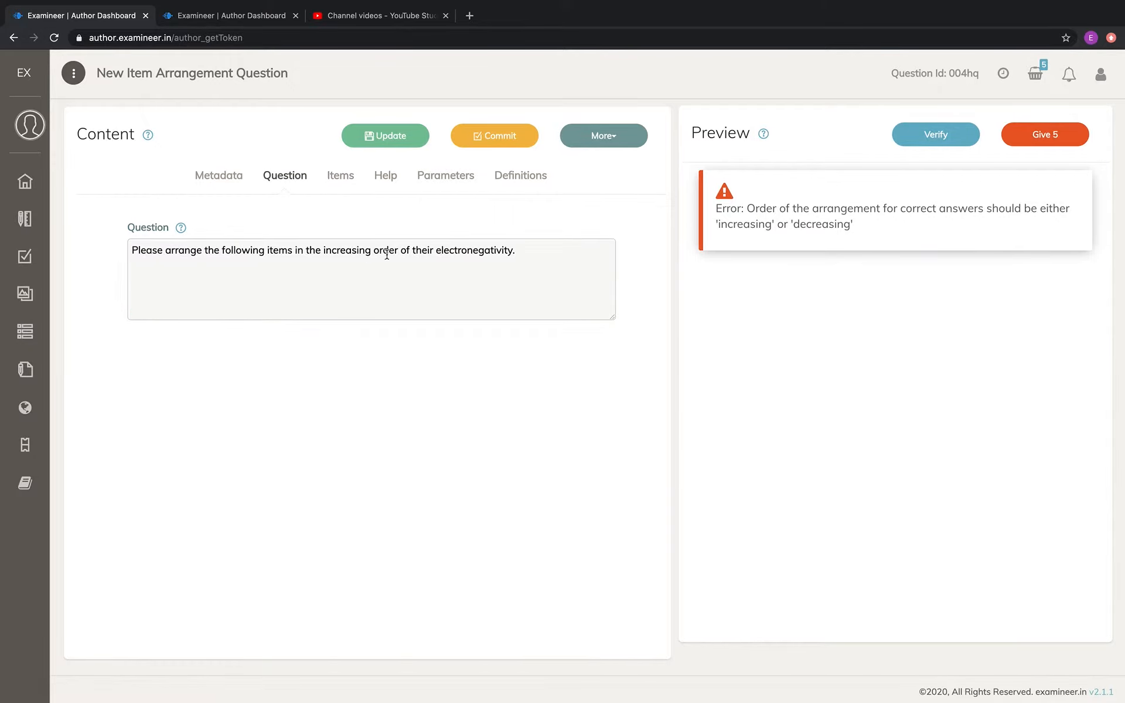
left_click(343, 178)
scroll(493, 329, "down", 2)
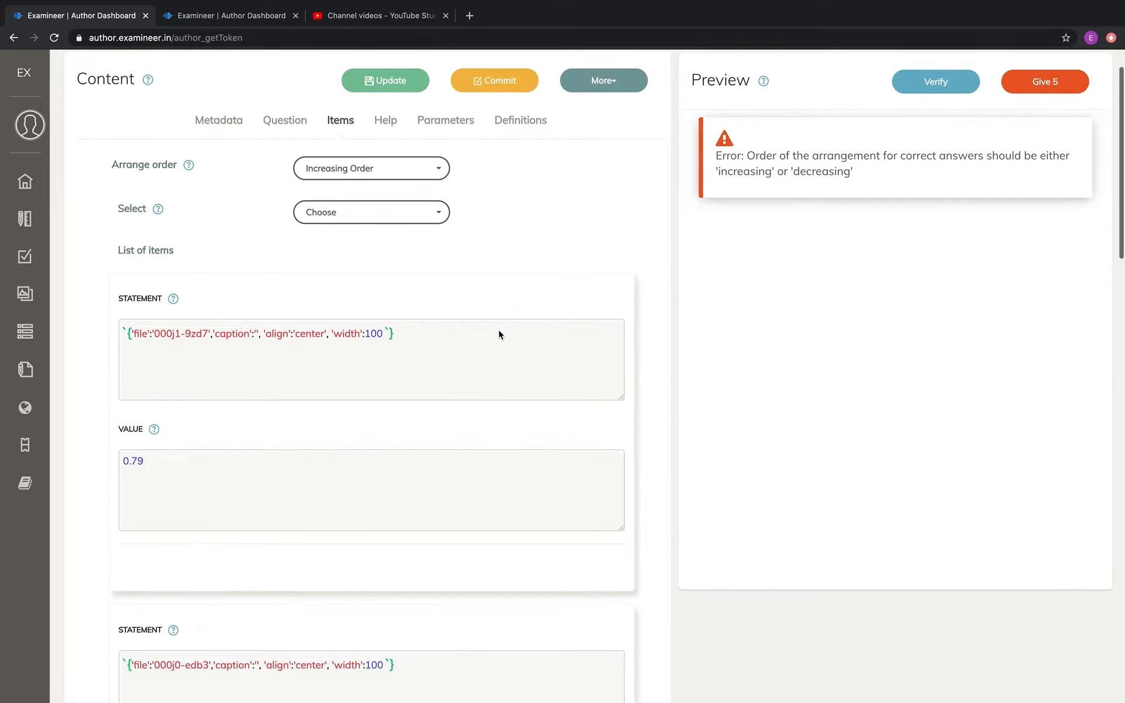
left_click(389, 201)
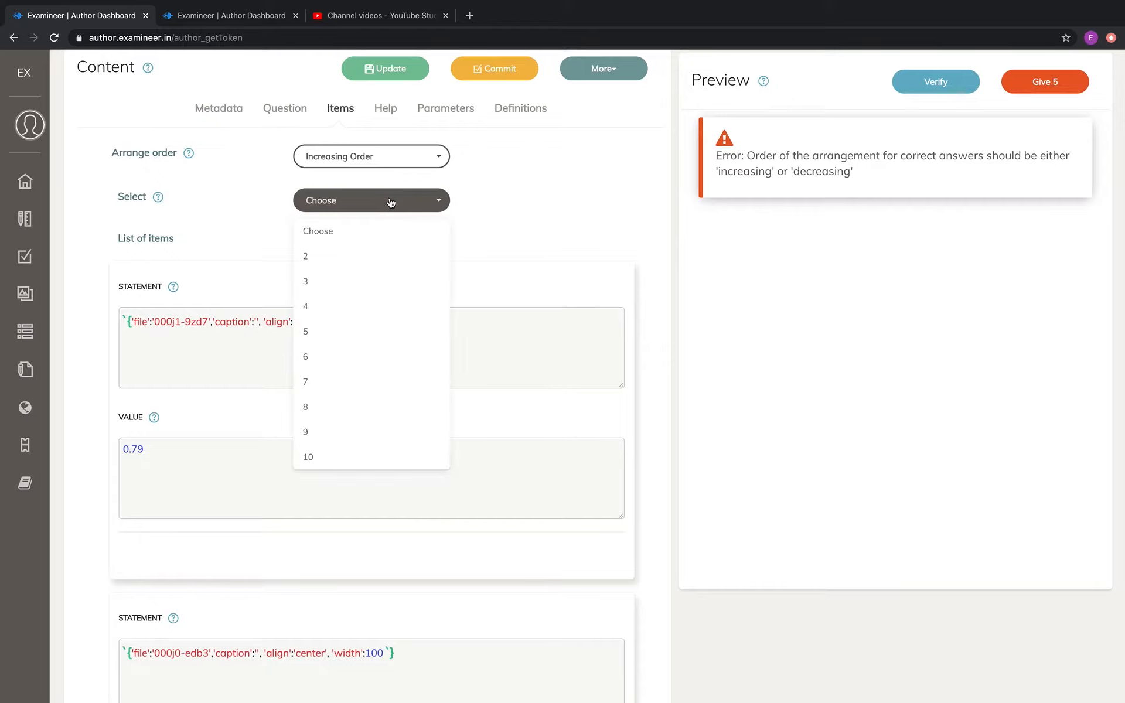
left_click(368, 306)
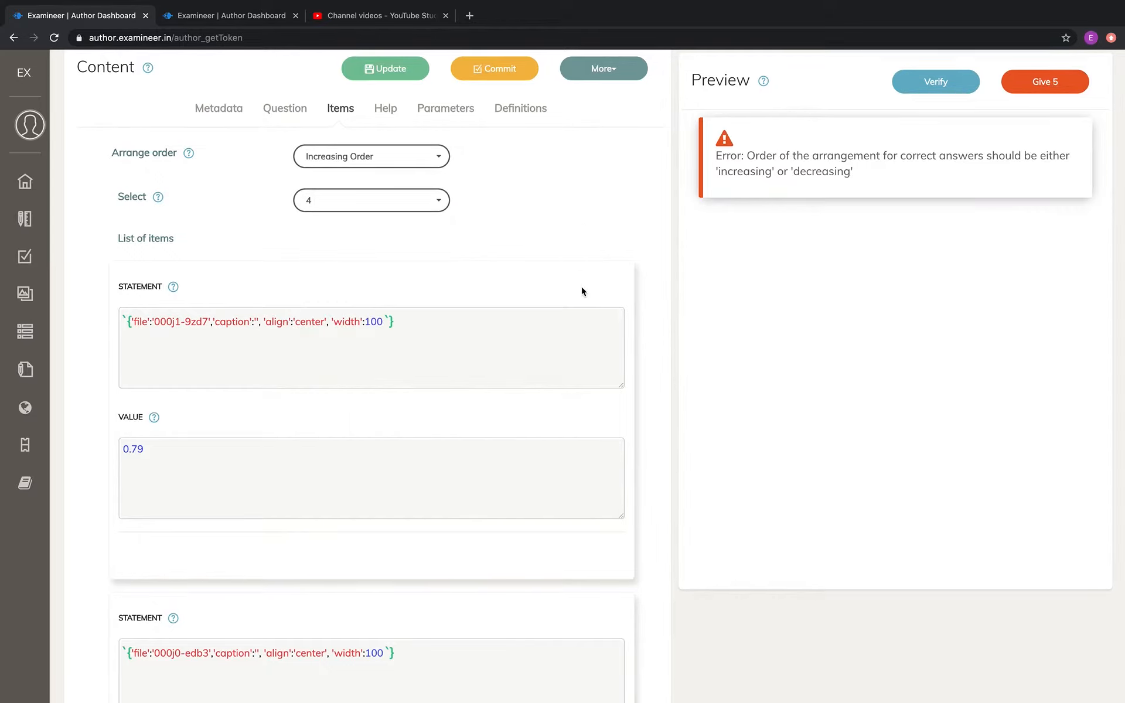
Verify the question and examine the size of the element images and their values in the preview
scroll(579, 291, "down", 2)
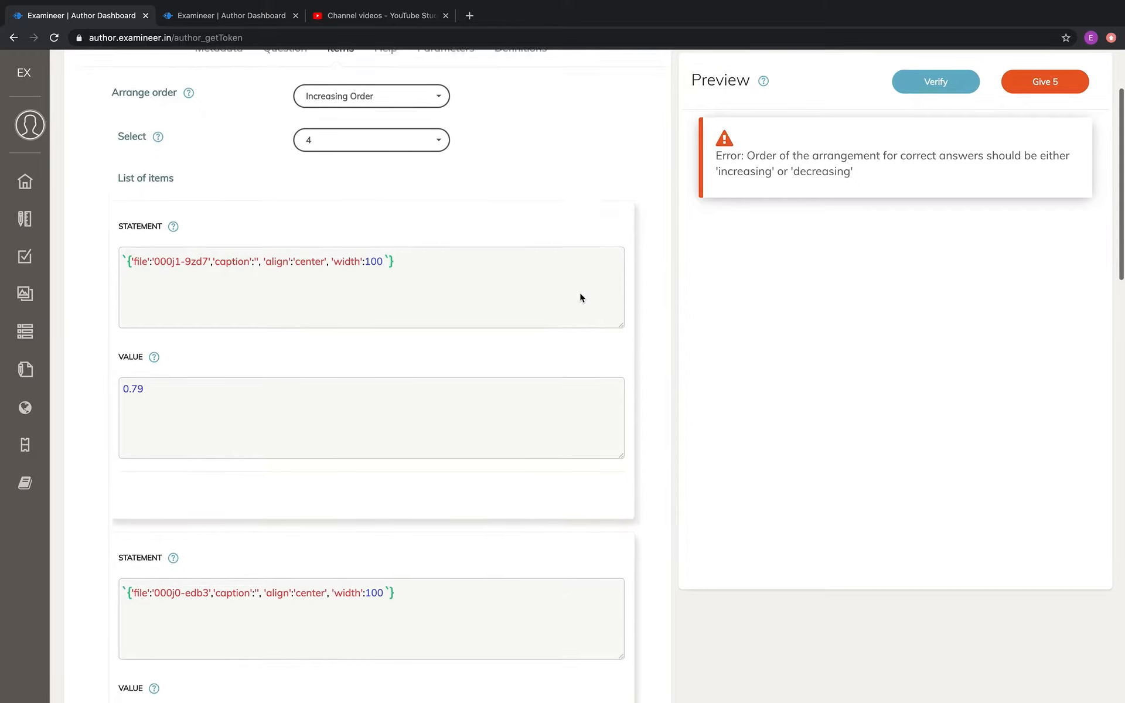
left_click(943, 88)
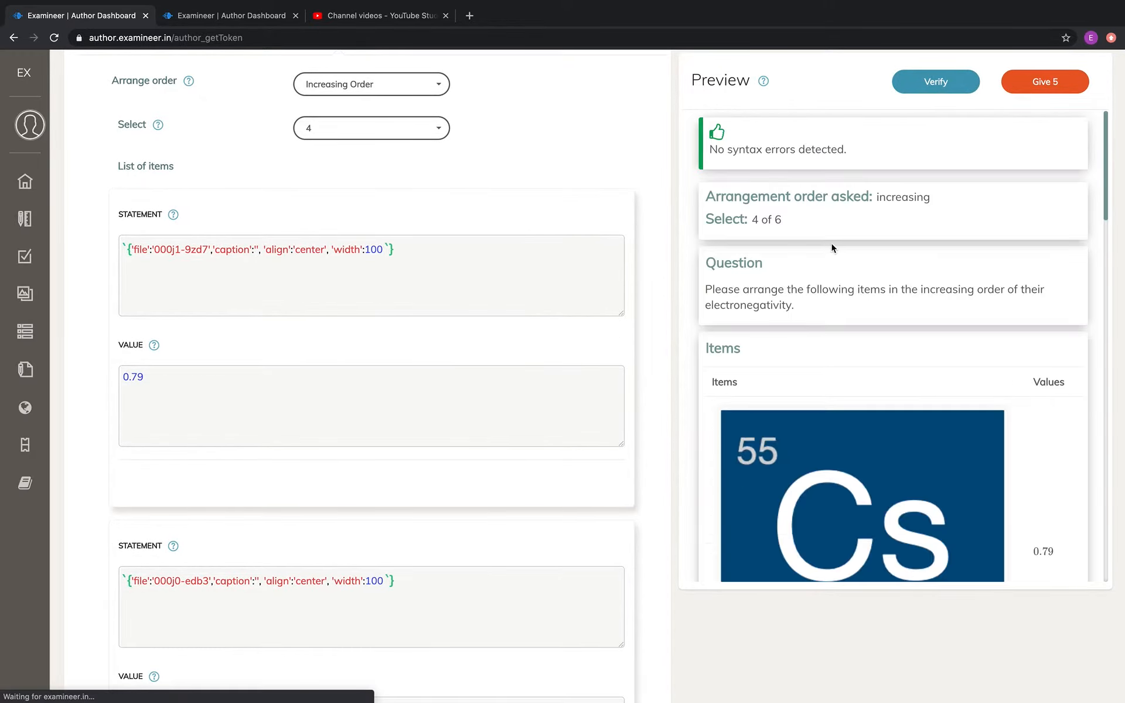
scroll(831, 246, "down", 1)
scroll(831, 243, "down", 5)
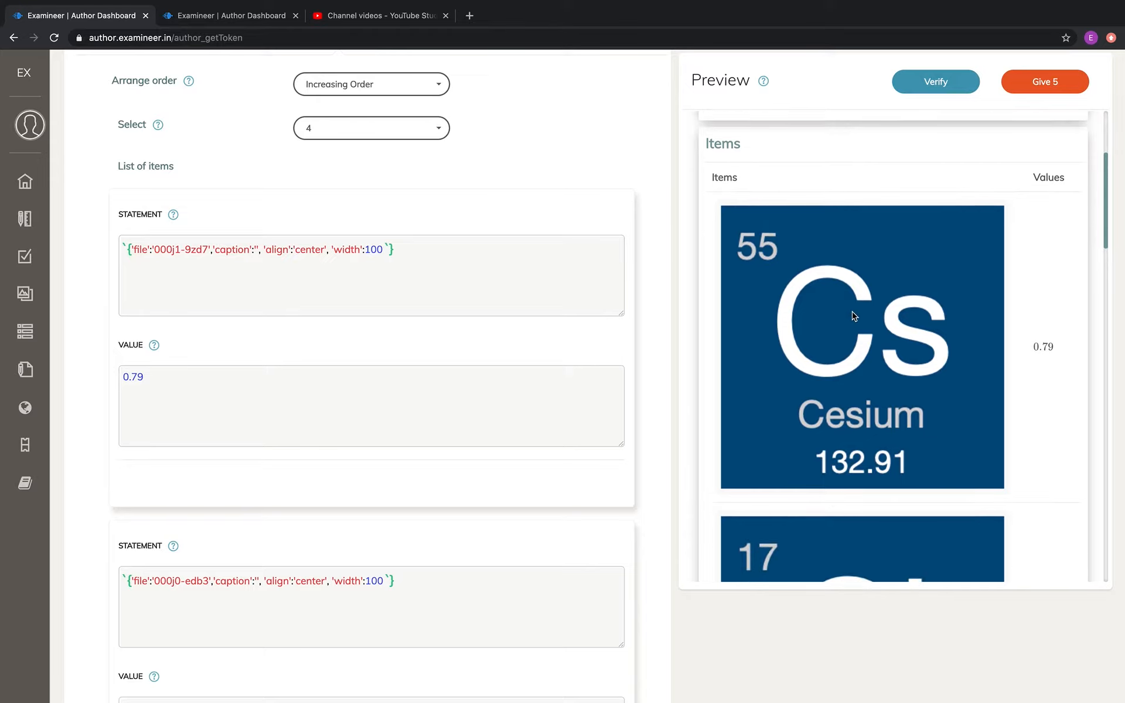
scroll(854, 317, "down", 5)
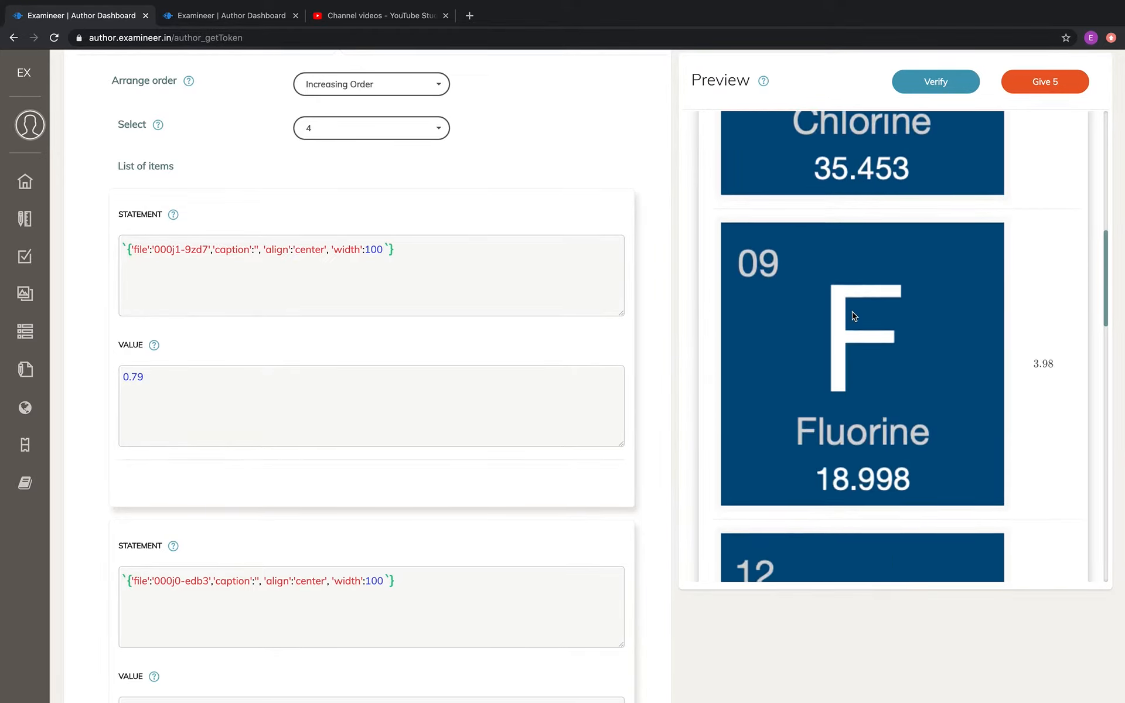
scroll(854, 317, "down", 12)
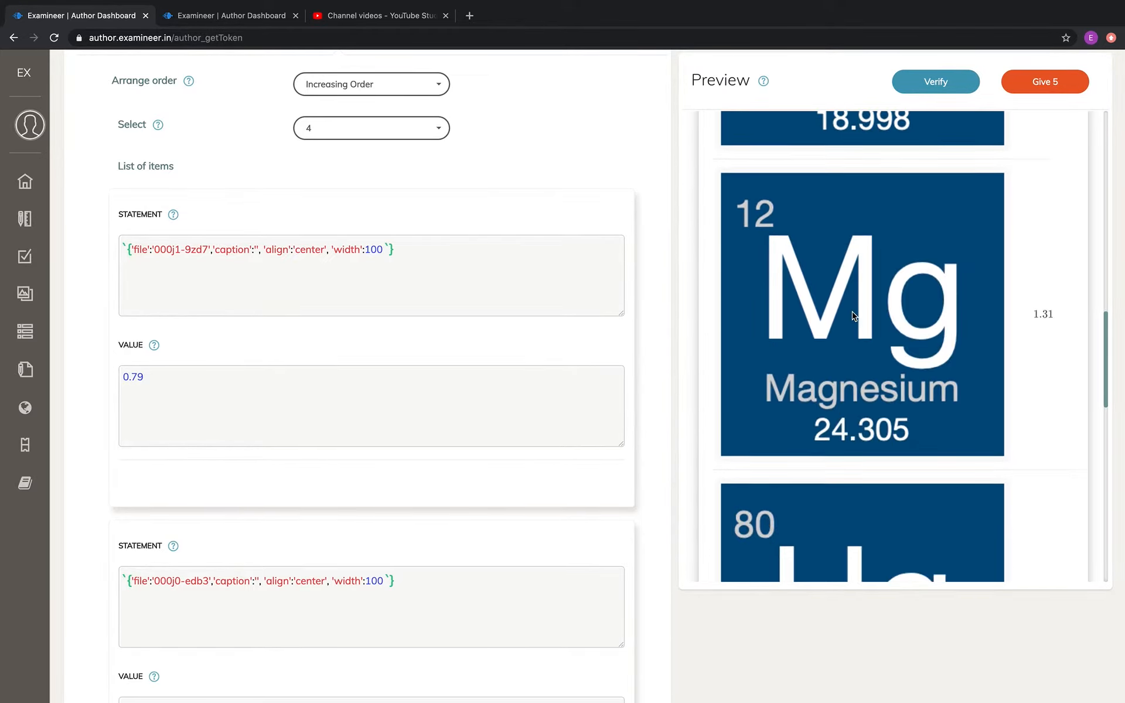
scroll(853, 317, "down", 7)
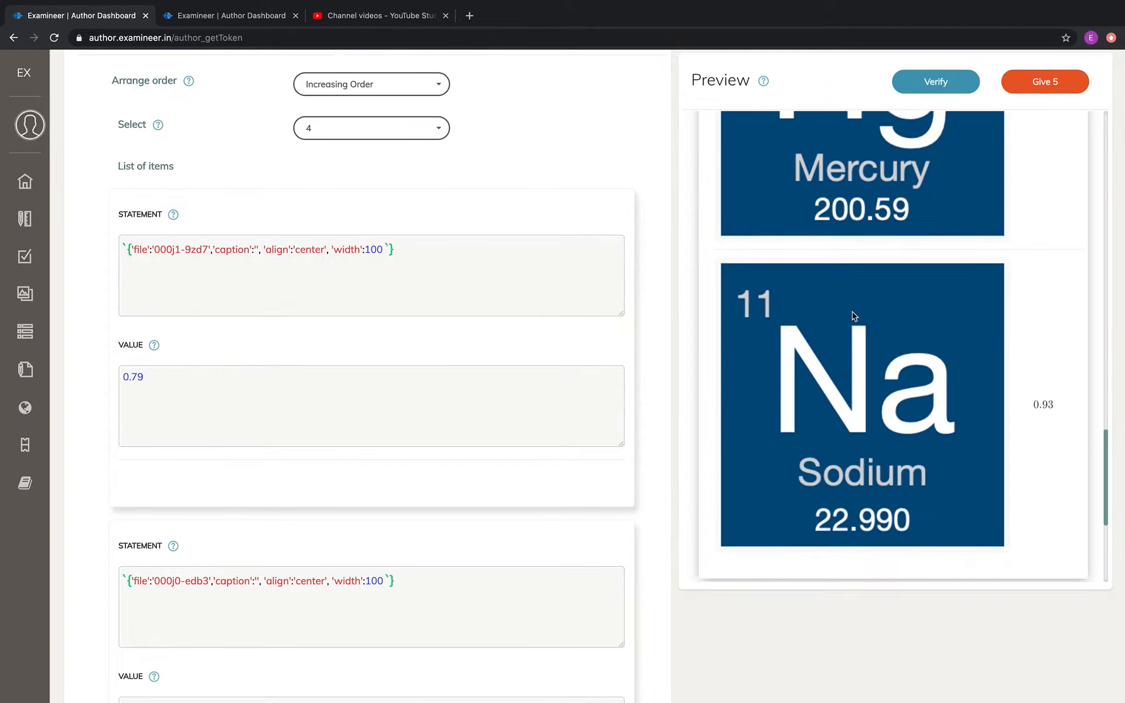
scroll(871, 320, "up", 20)
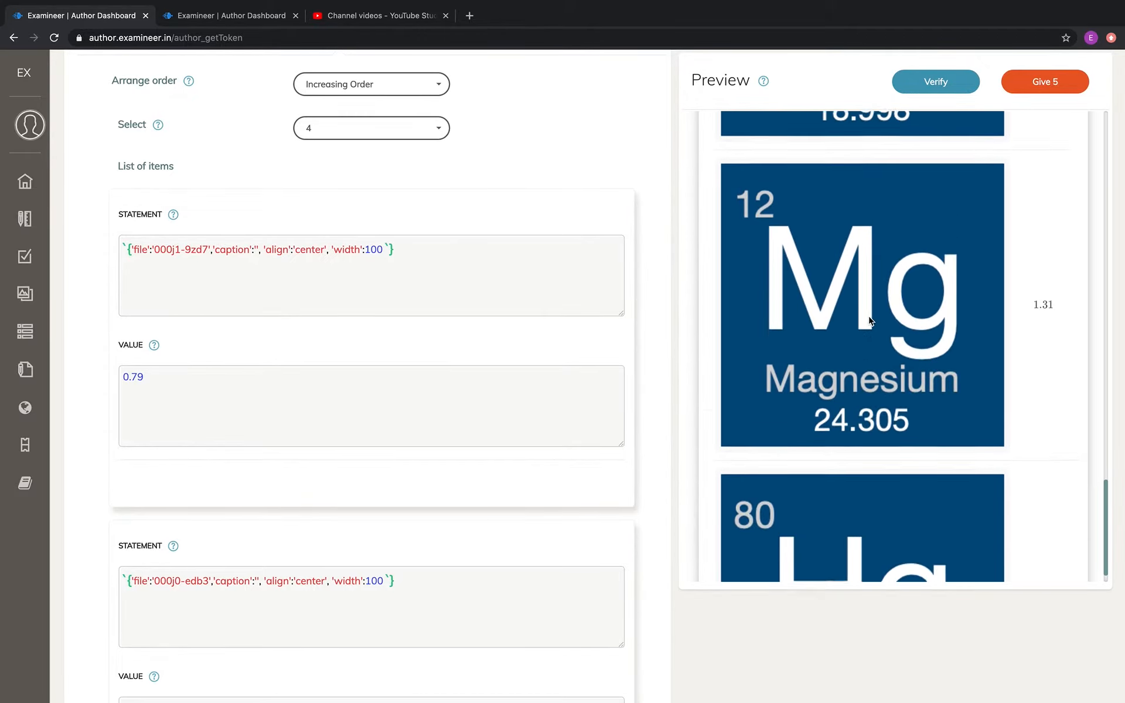
scroll(871, 320, "up", 7)
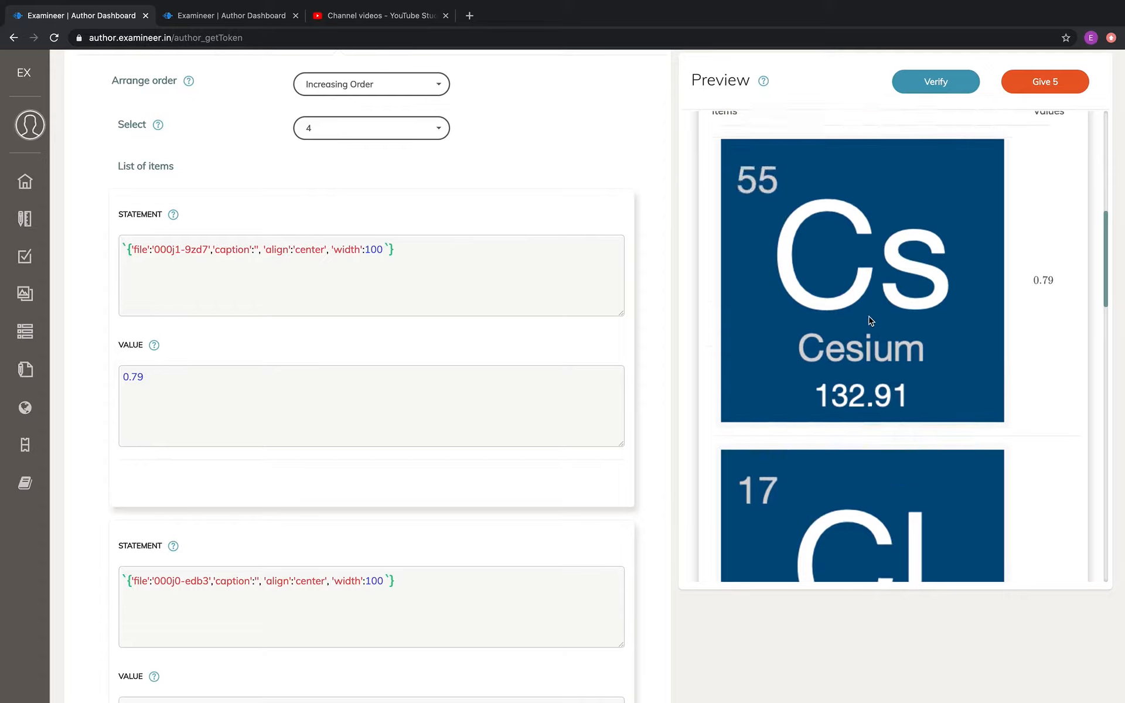
scroll(936, 369, "down", 2)
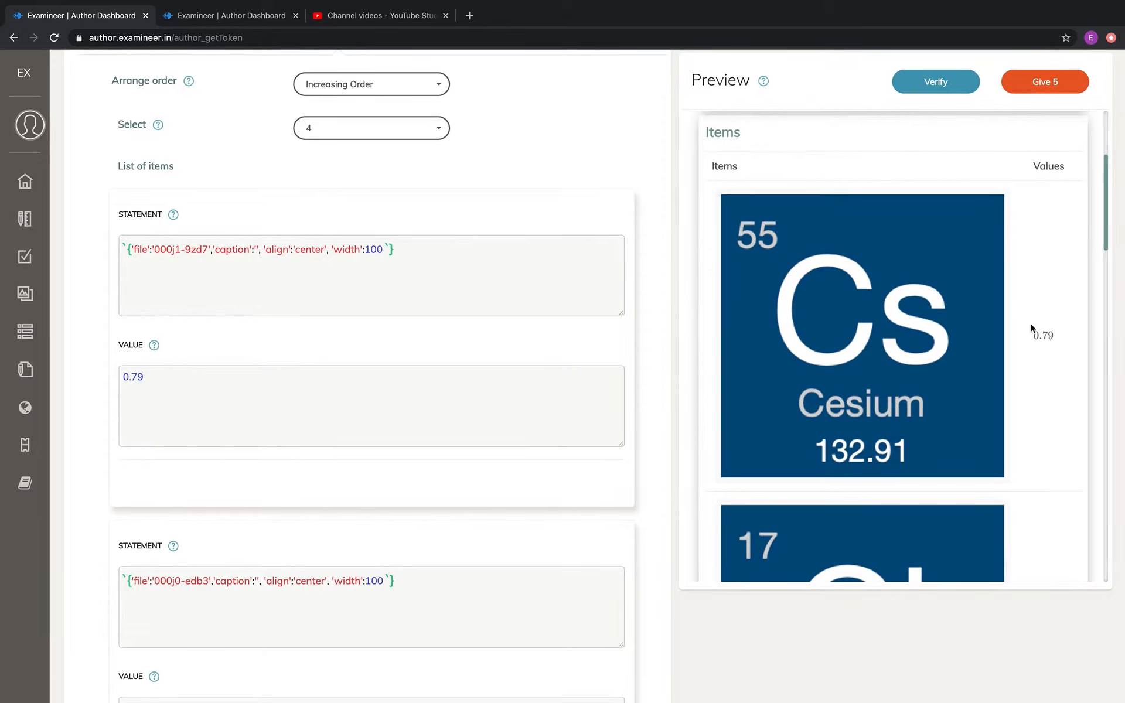
scroll(995, 348, "down", 5)
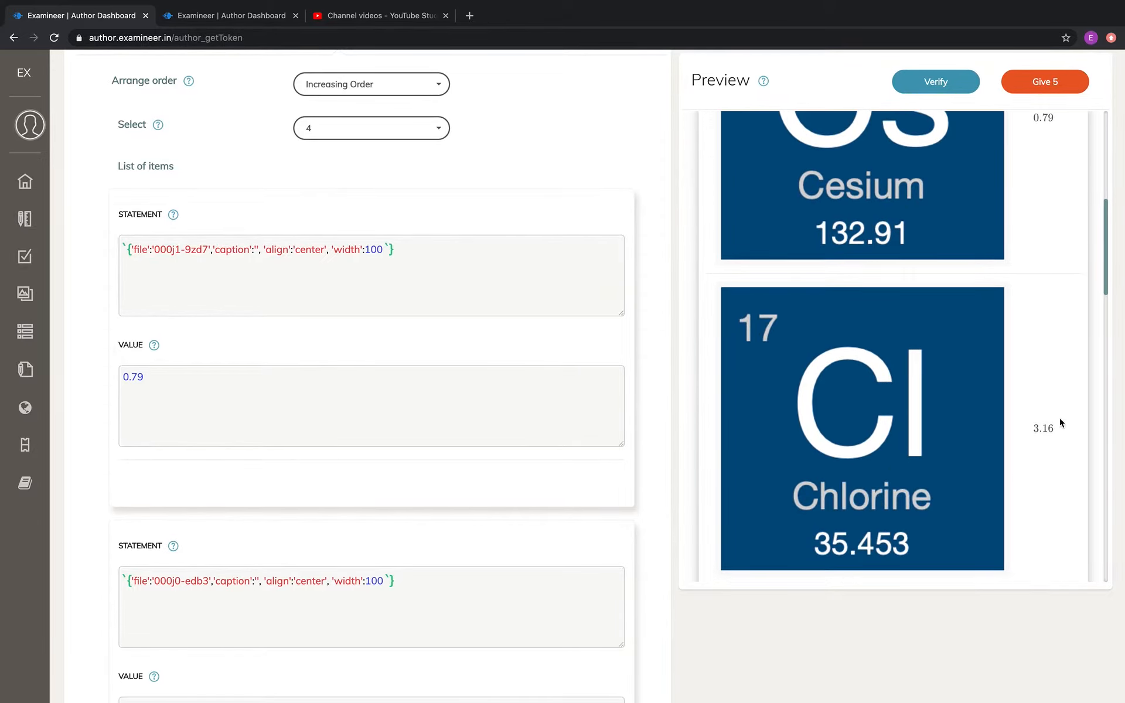
scroll(1060, 422, "down", 5)
scroll(1060, 422, "up", 2)
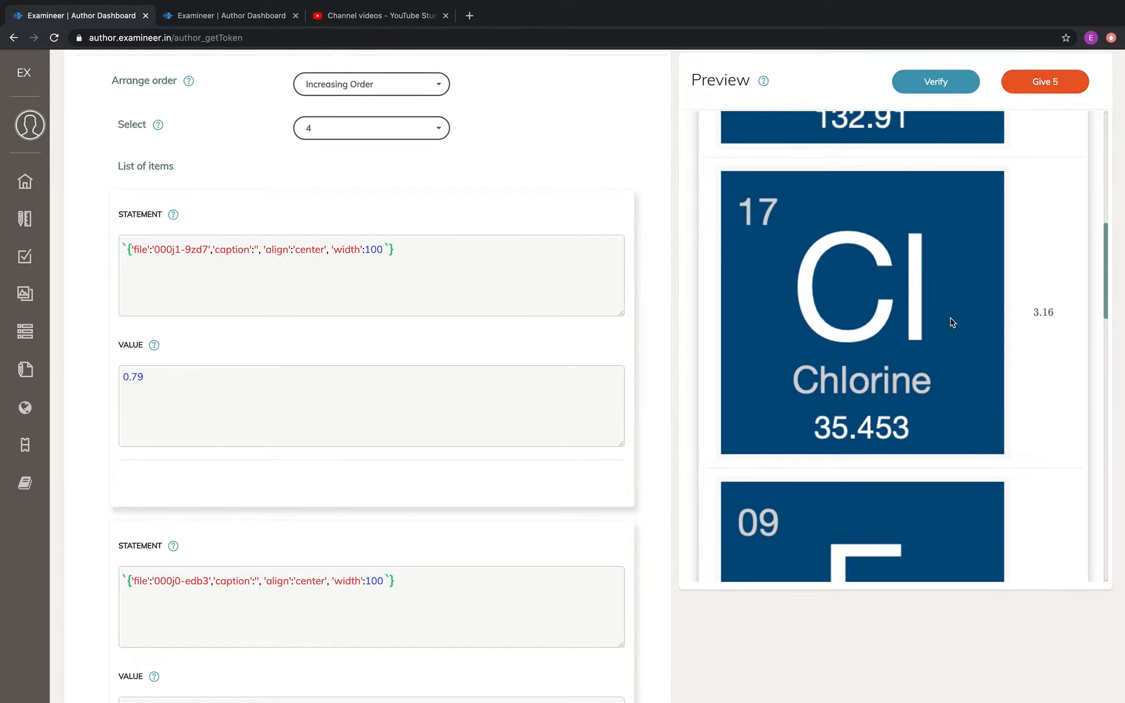
scroll(910, 279, "up", 3)
scroll(910, 279, "up", 8)
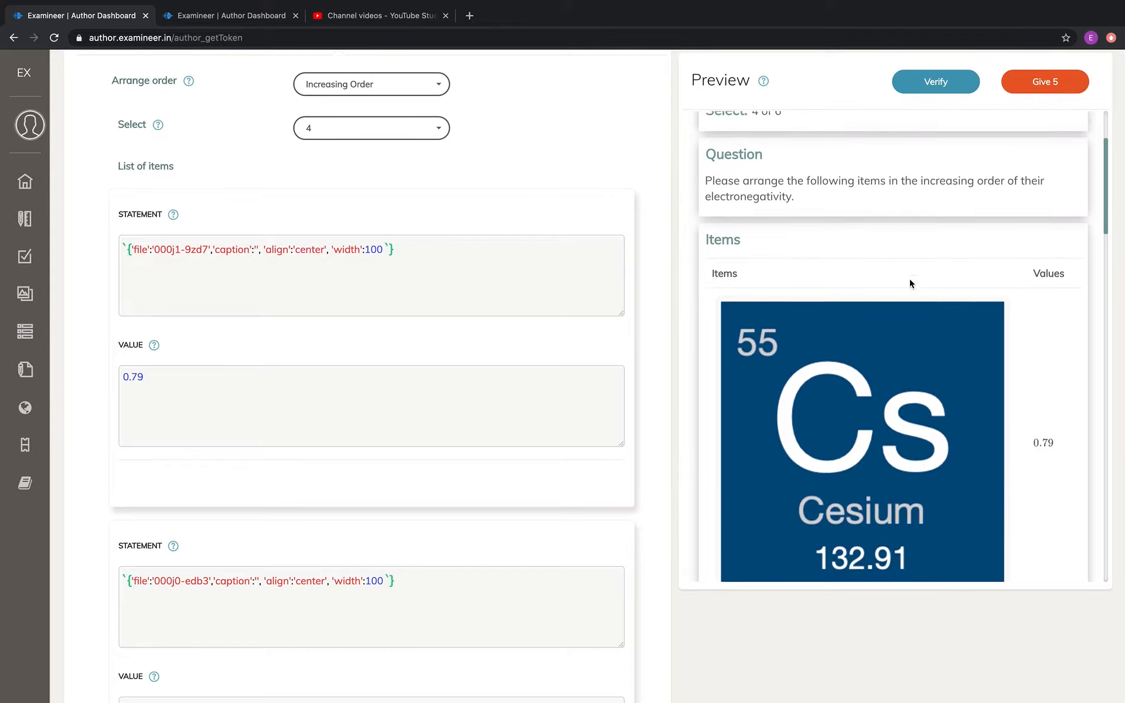
Set the image width to 50 in the statement of every item in the list
double_click(373, 249)
type("50")
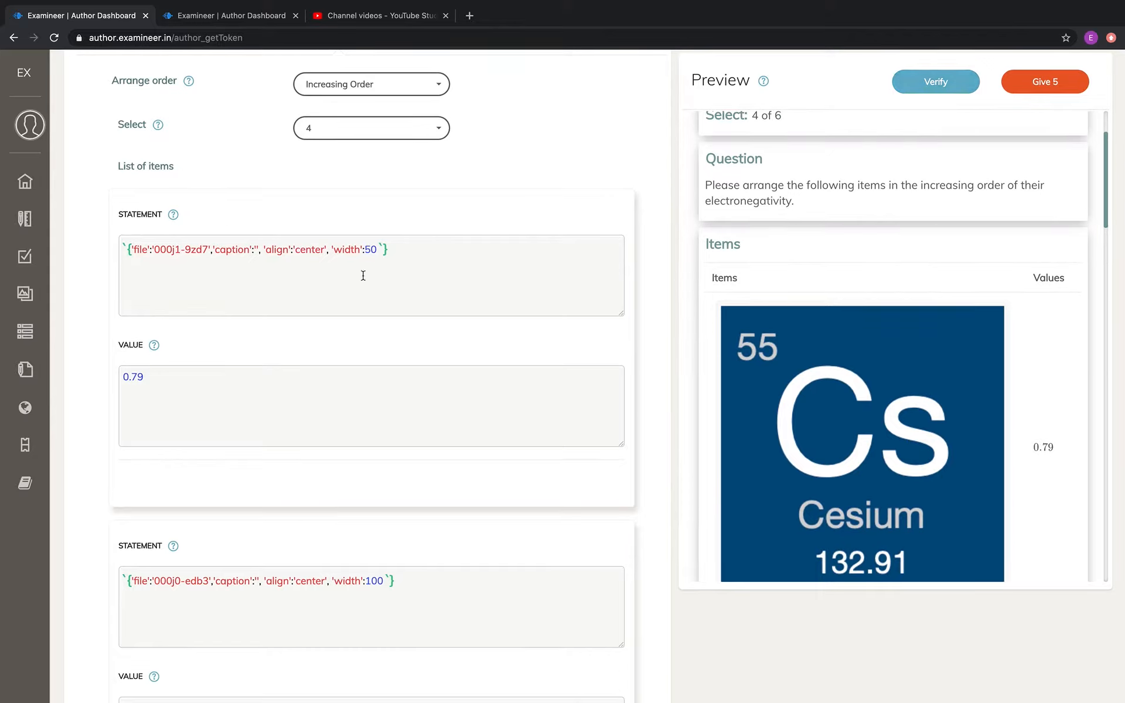
double_click(374, 581)
type("50")
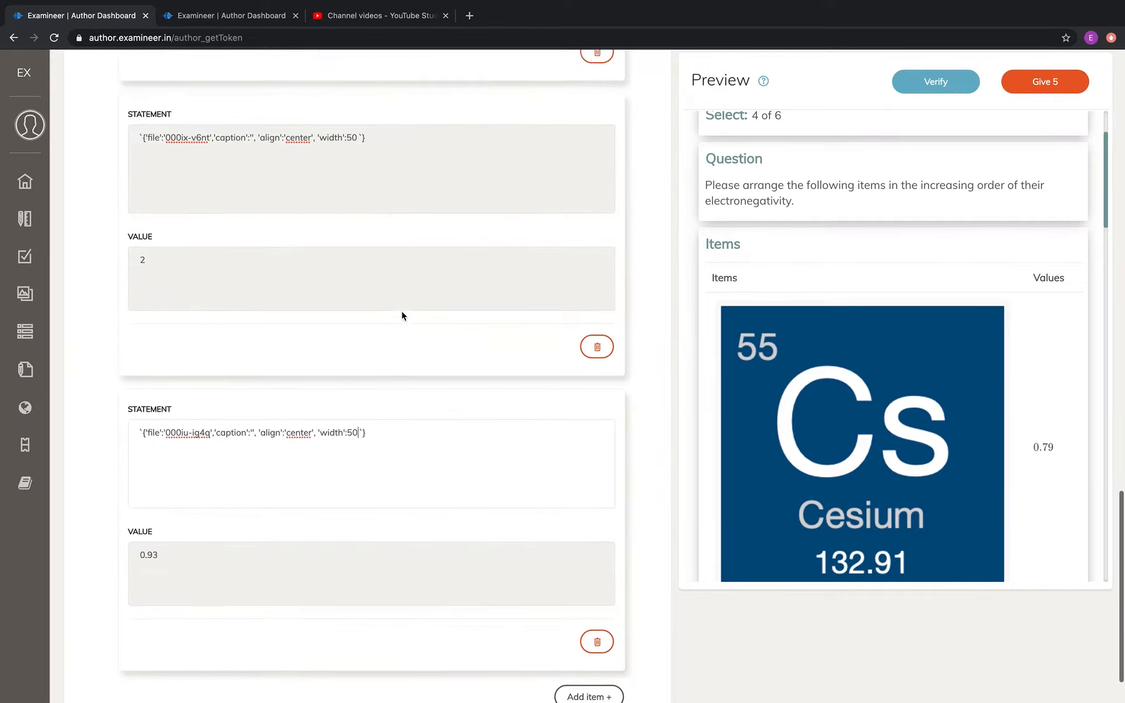
scroll(402, 314, "down", 1)
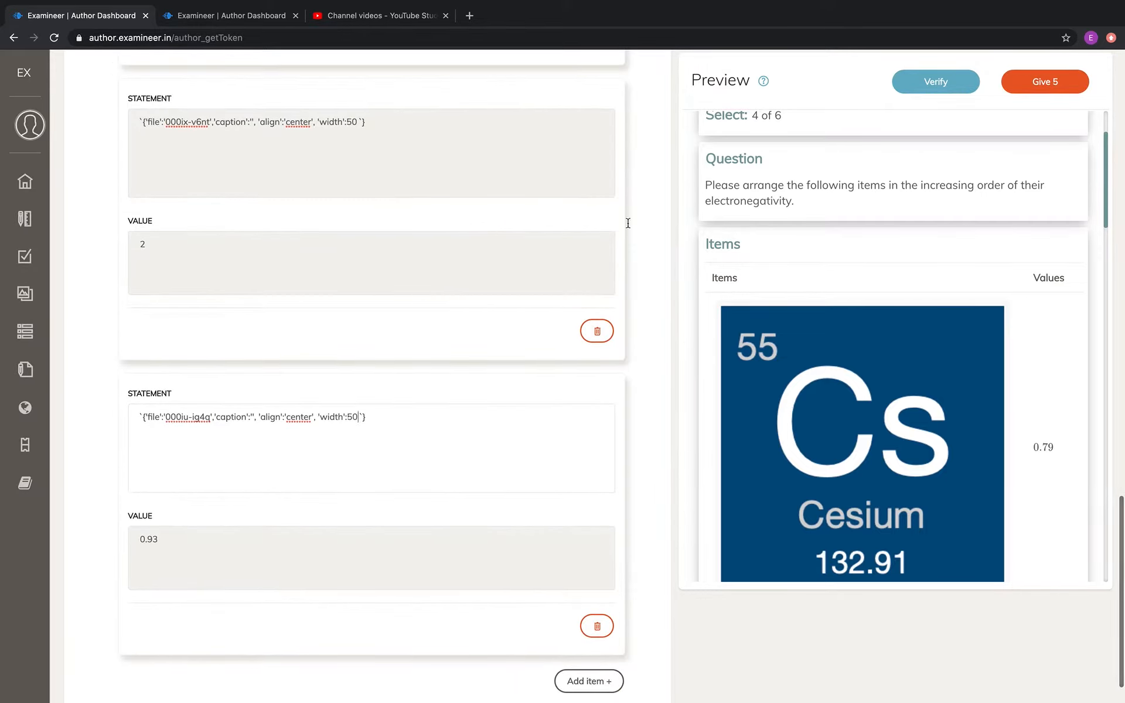
Verify the question again and check the resized element images and values in the preview
left_click(935, 84)
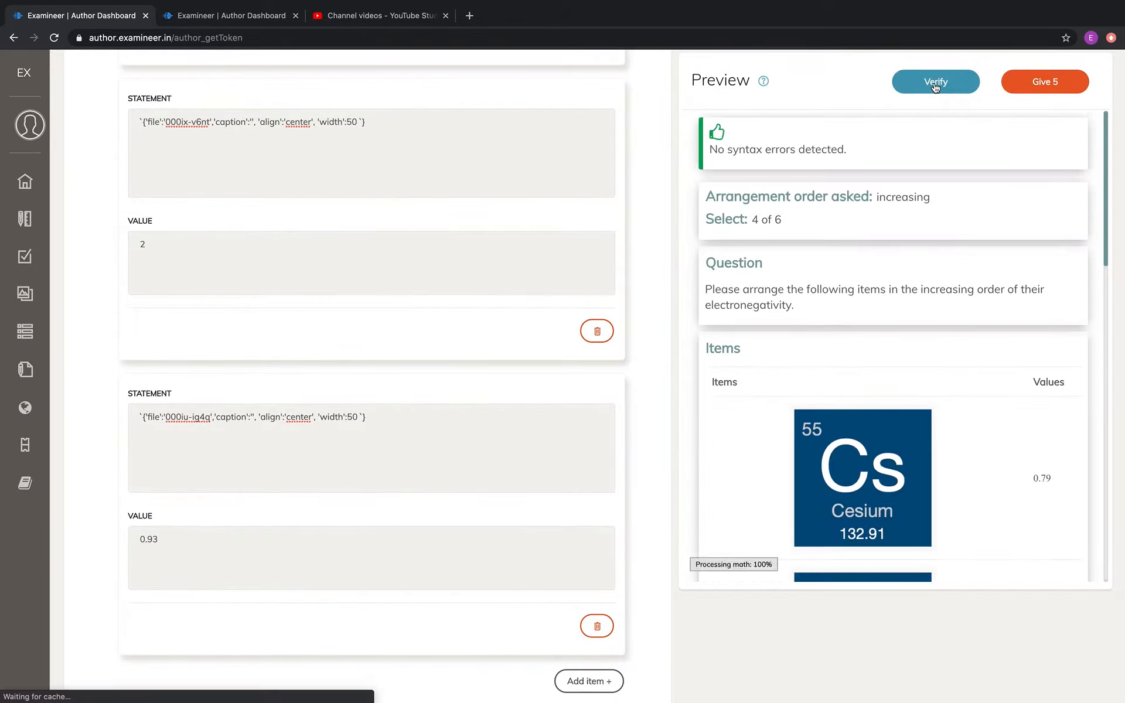
scroll(999, 488, "down", 15)
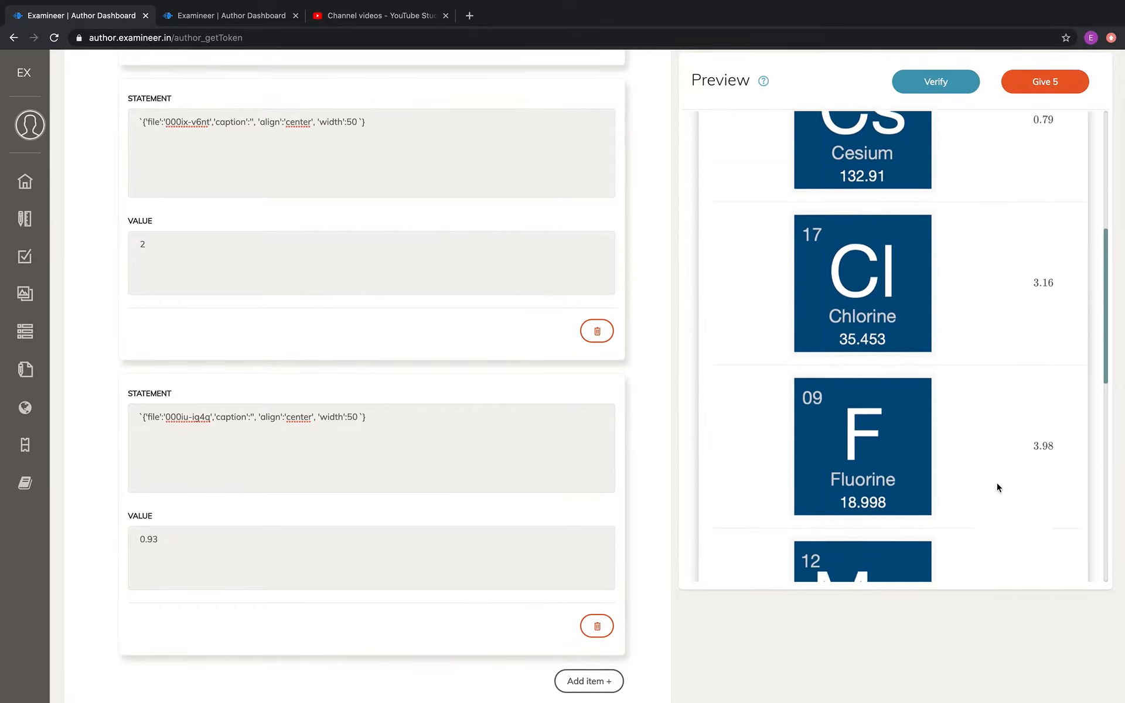
scroll(997, 489, "up", 15)
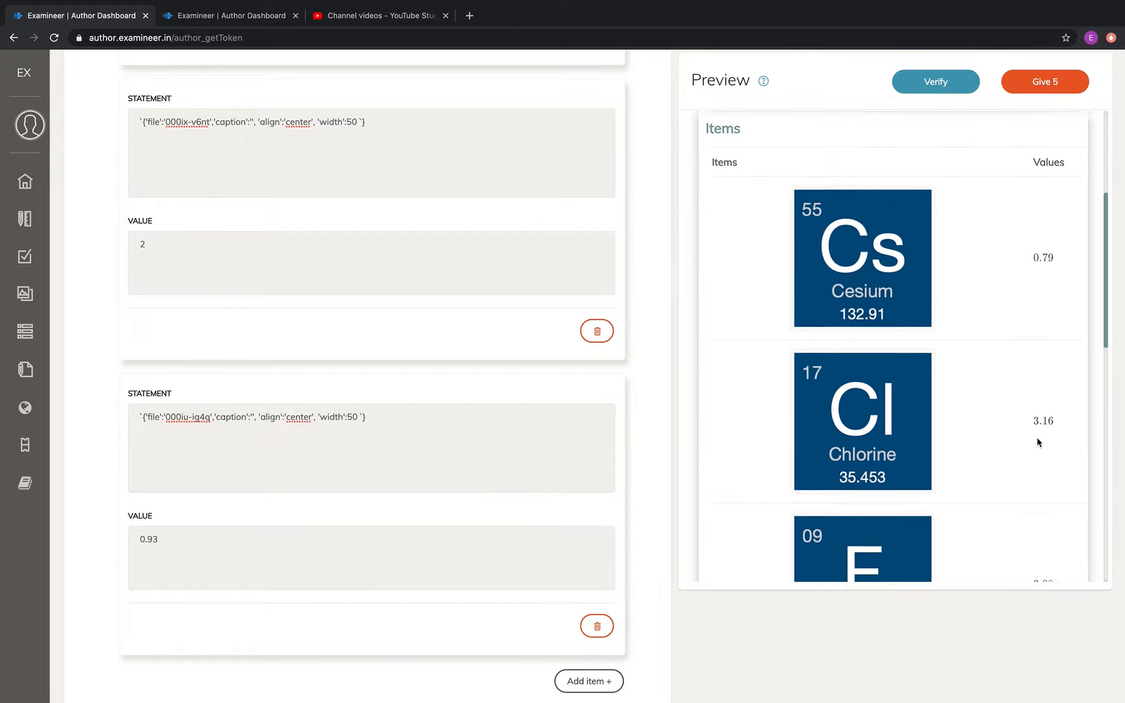
scroll(1037, 440, "up", 4)
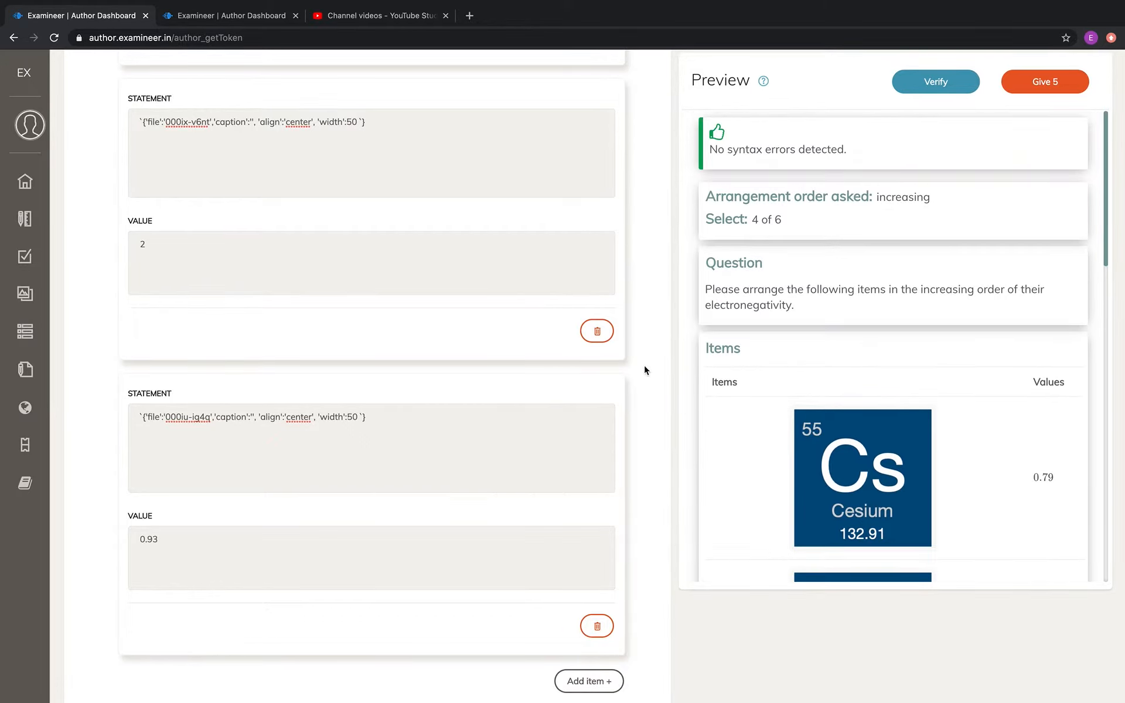
scroll(796, 429, "down", 10)
scroll(795, 428, "down", 5)
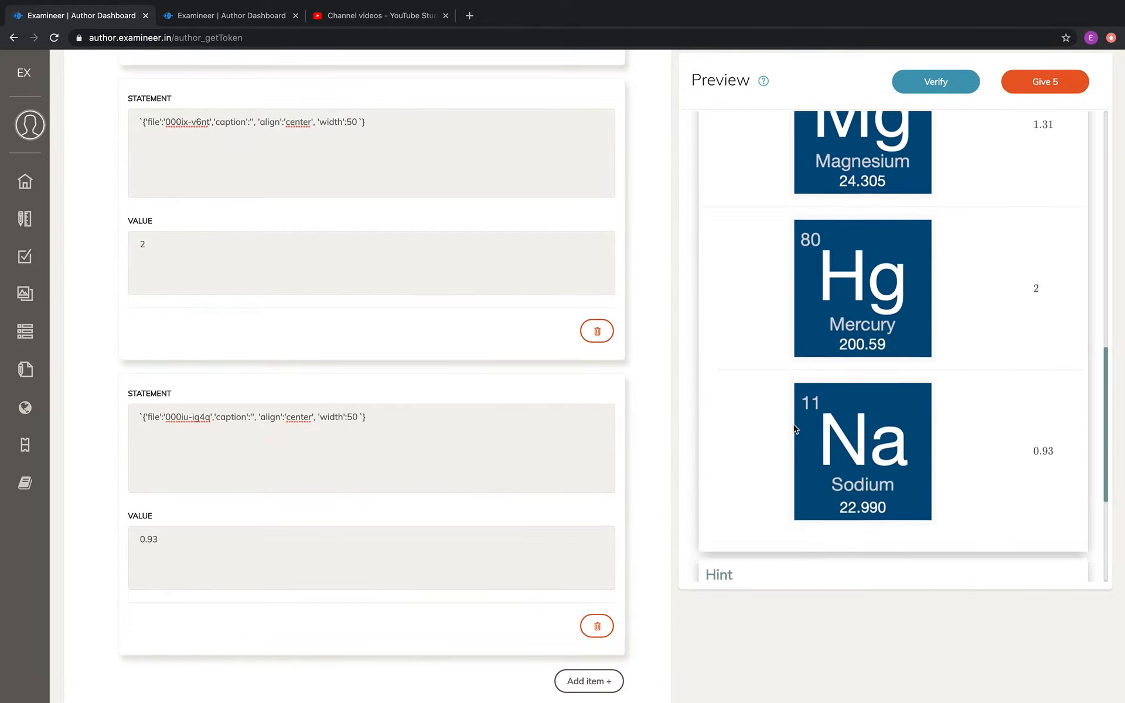
Review the item statements, the choices for the number of items to select, and the element images and values in the preview
scroll(642, 336, "up", 12)
scroll(643, 336, "up", 8)
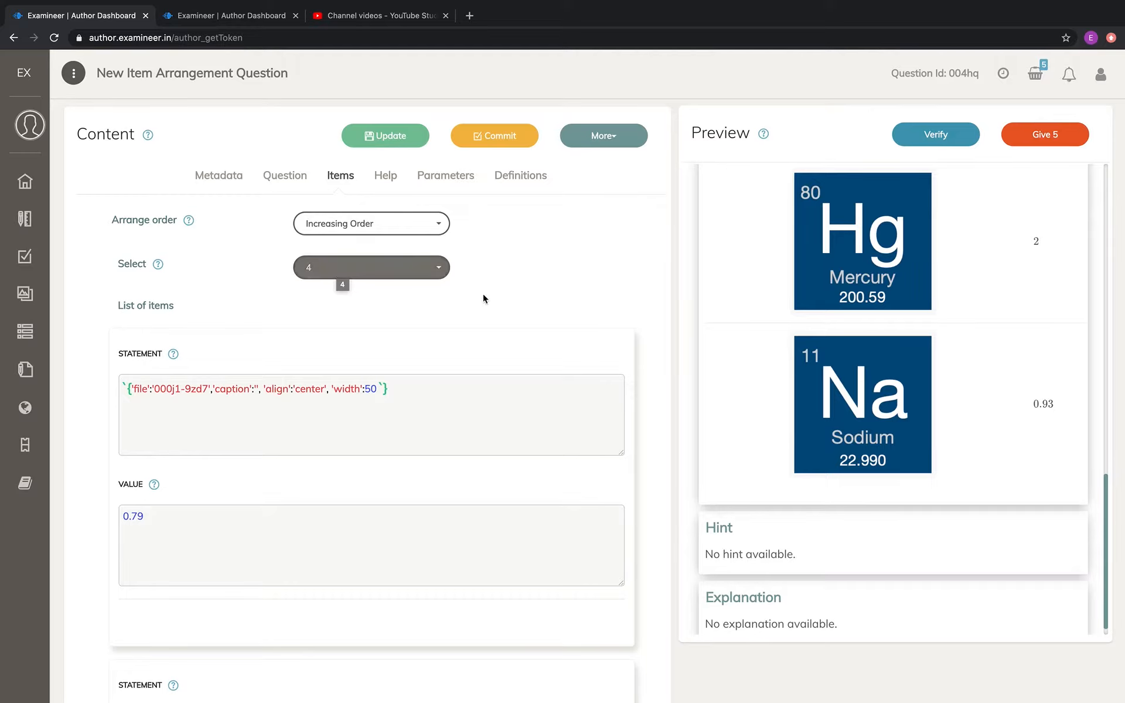
scroll(697, 332, "up", 2)
scroll(698, 332, "up", 8)
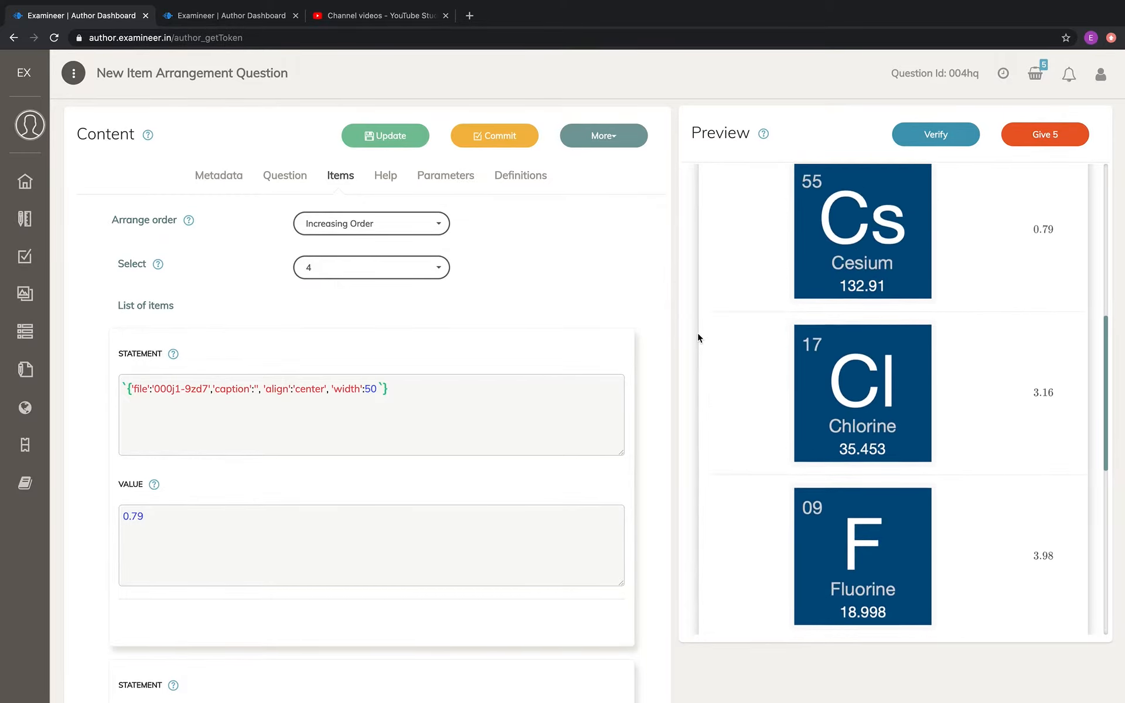
scroll(697, 332, "down", 3)
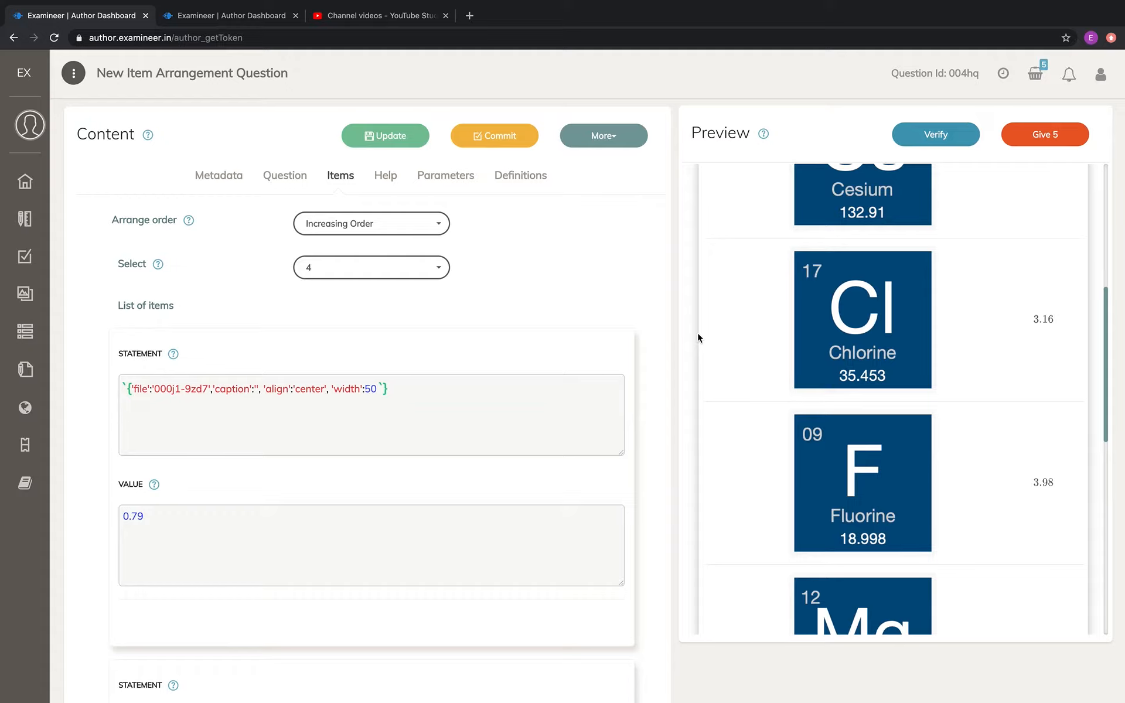
scroll(811, 300, "up", 2)
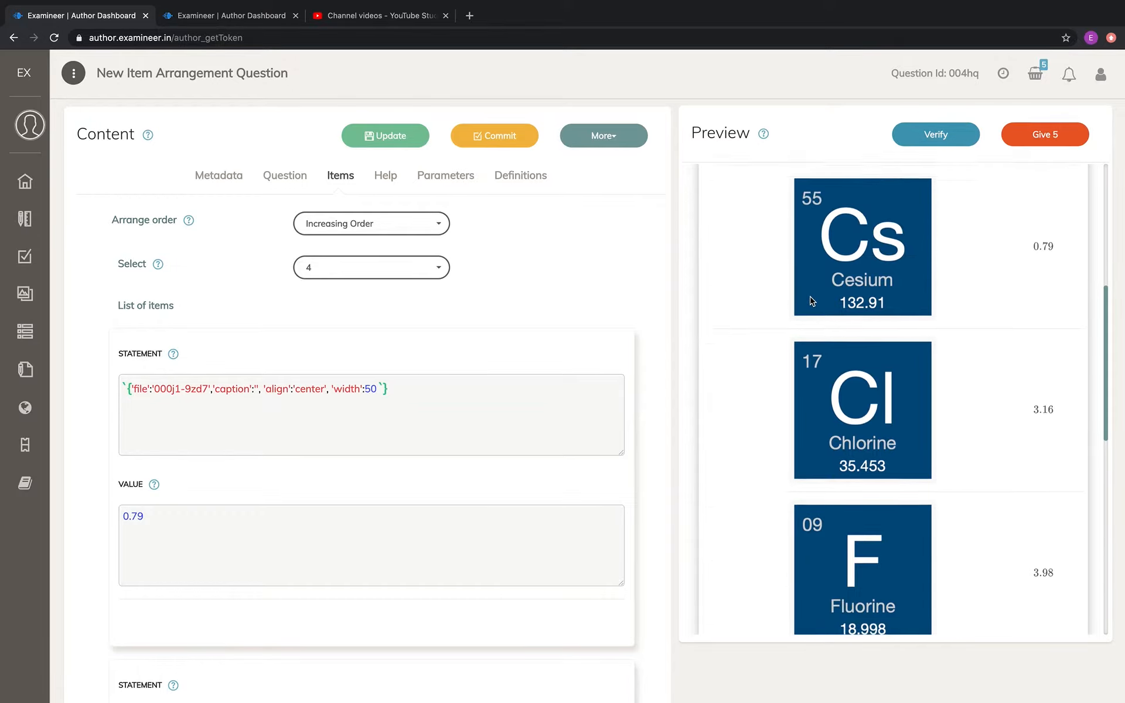
scroll(812, 300, "down", 2)
scroll(626, 388, "down", 10)
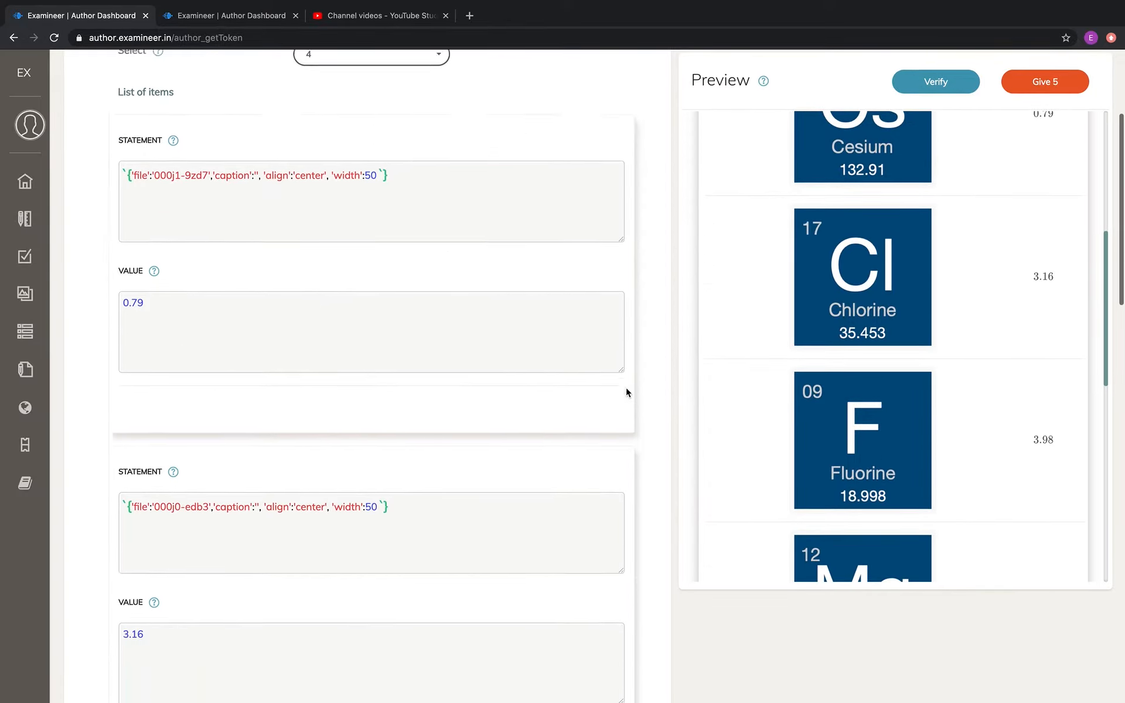
scroll(626, 388, "up", 20)
left_click(364, 267)
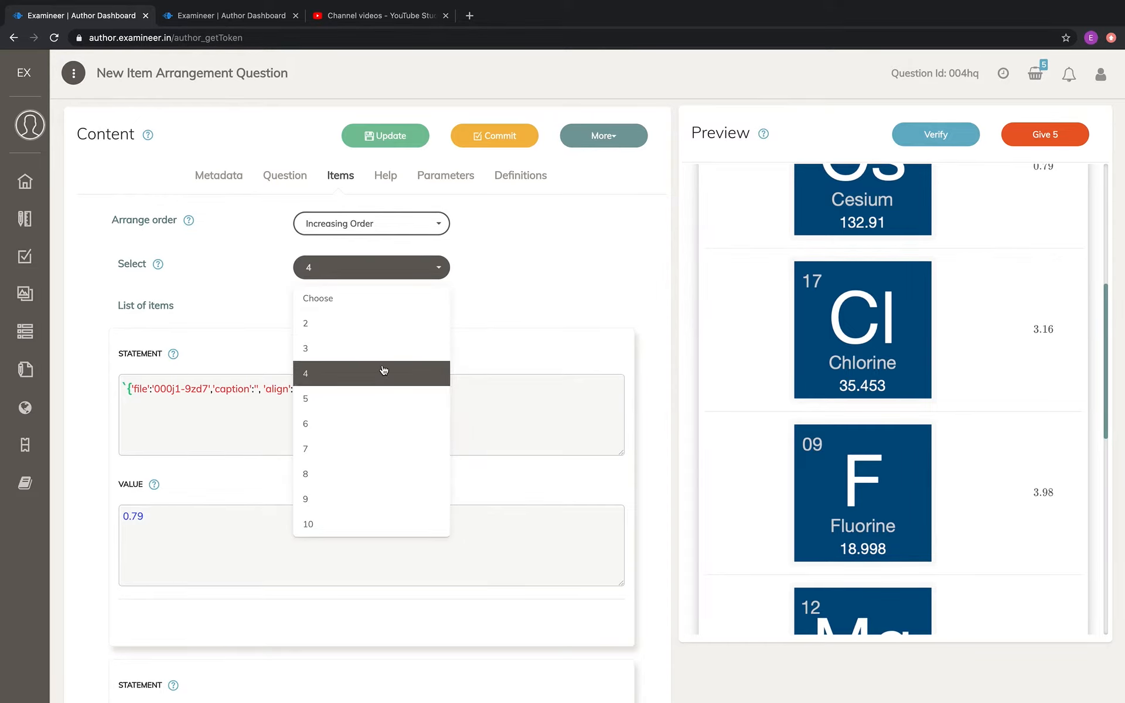
left_click(523, 292)
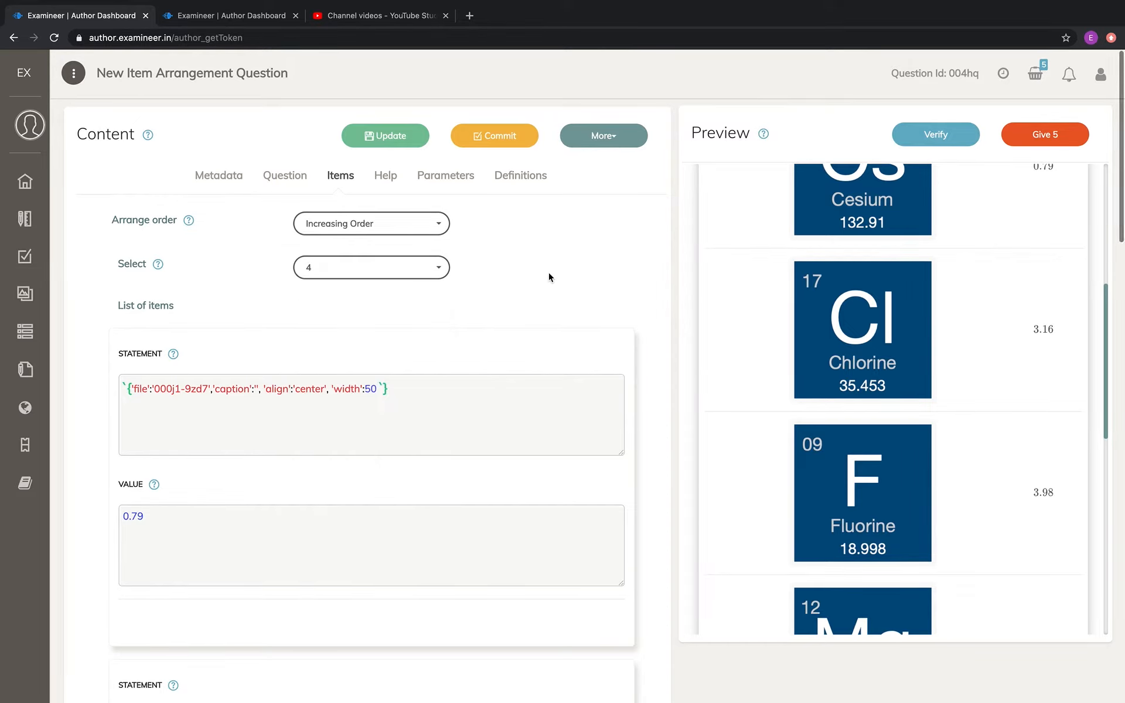
scroll(750, 314, "up", 6)
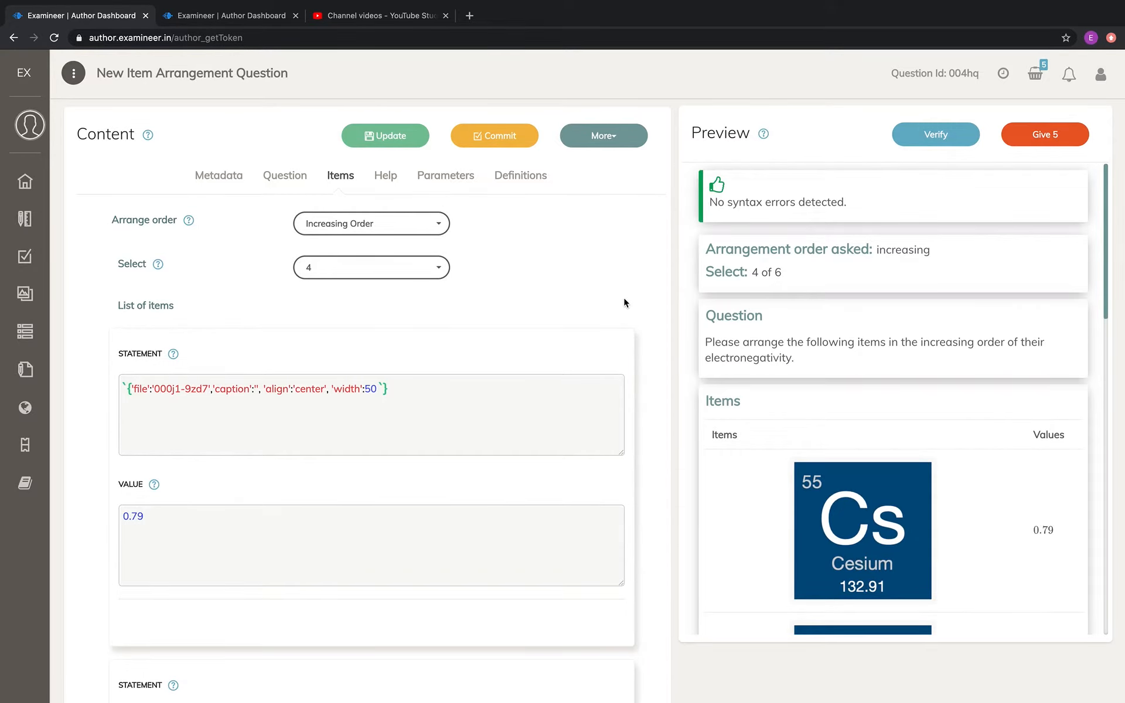
Compare the question text, arrange order, selection count and item values with the question preview
left_click(282, 179)
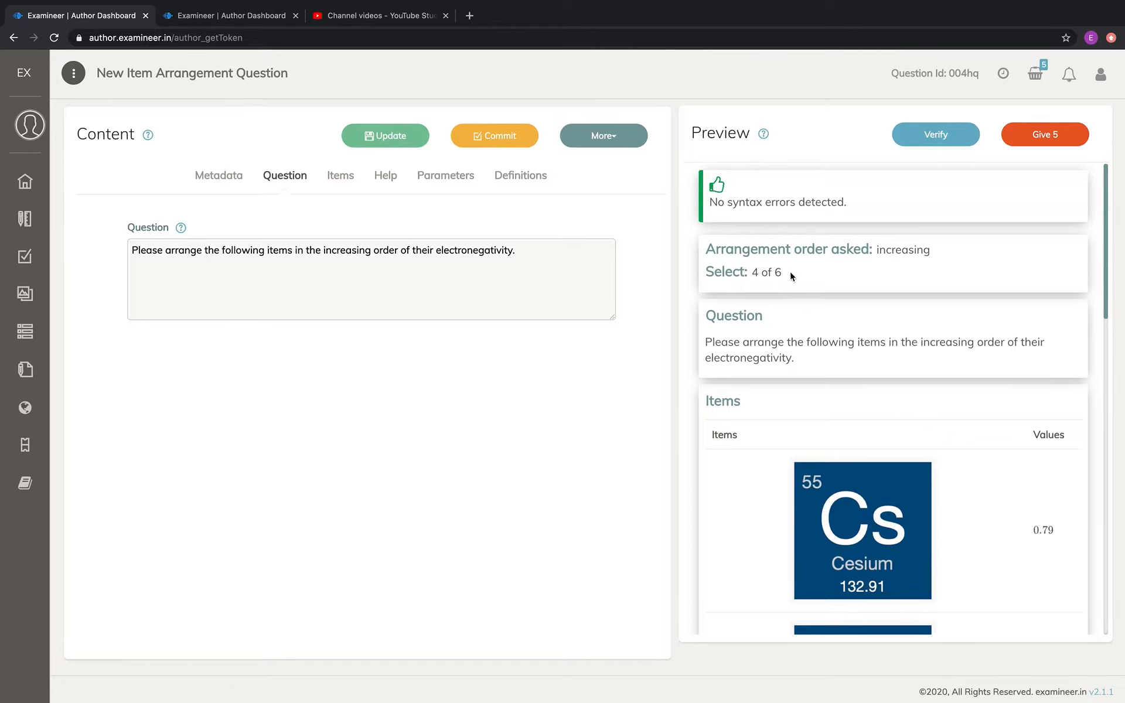
left_click(340, 174)
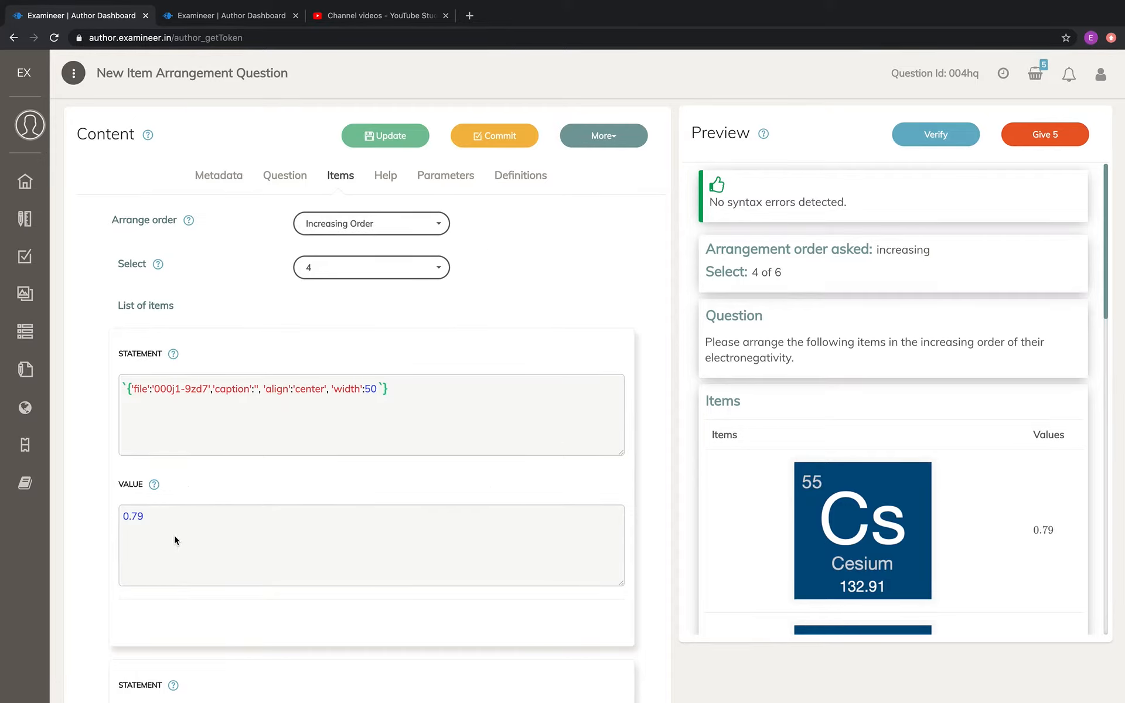
scroll(174, 535, "down", 3)
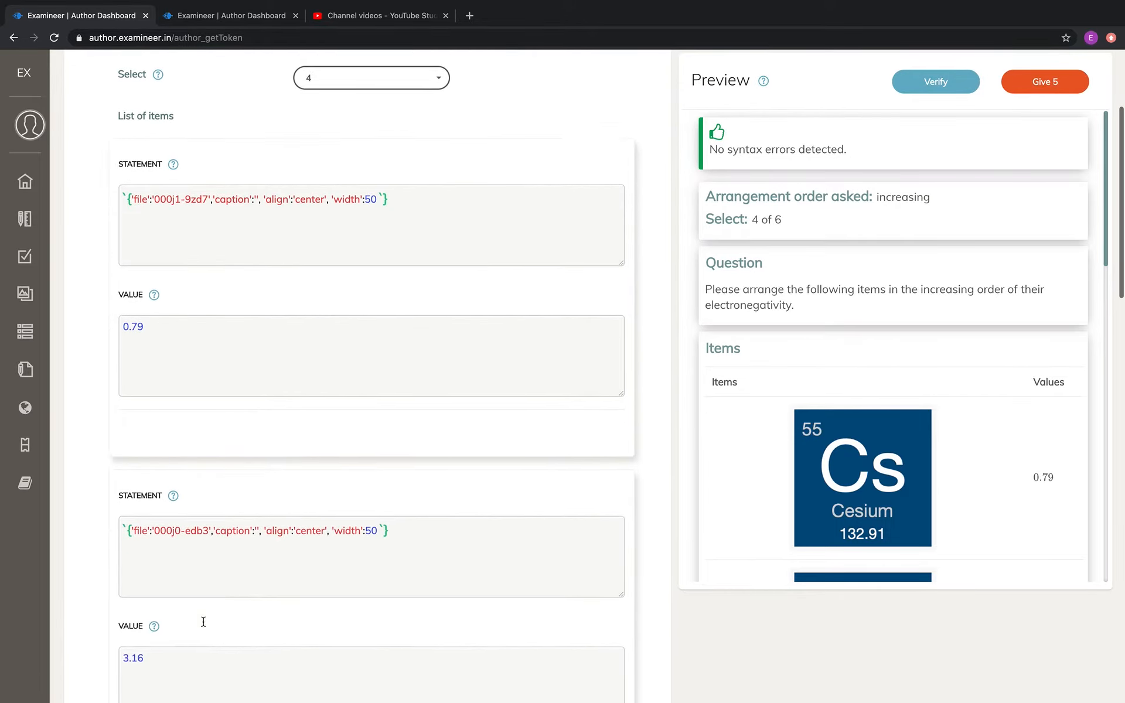
scroll(204, 622, "down", 1)
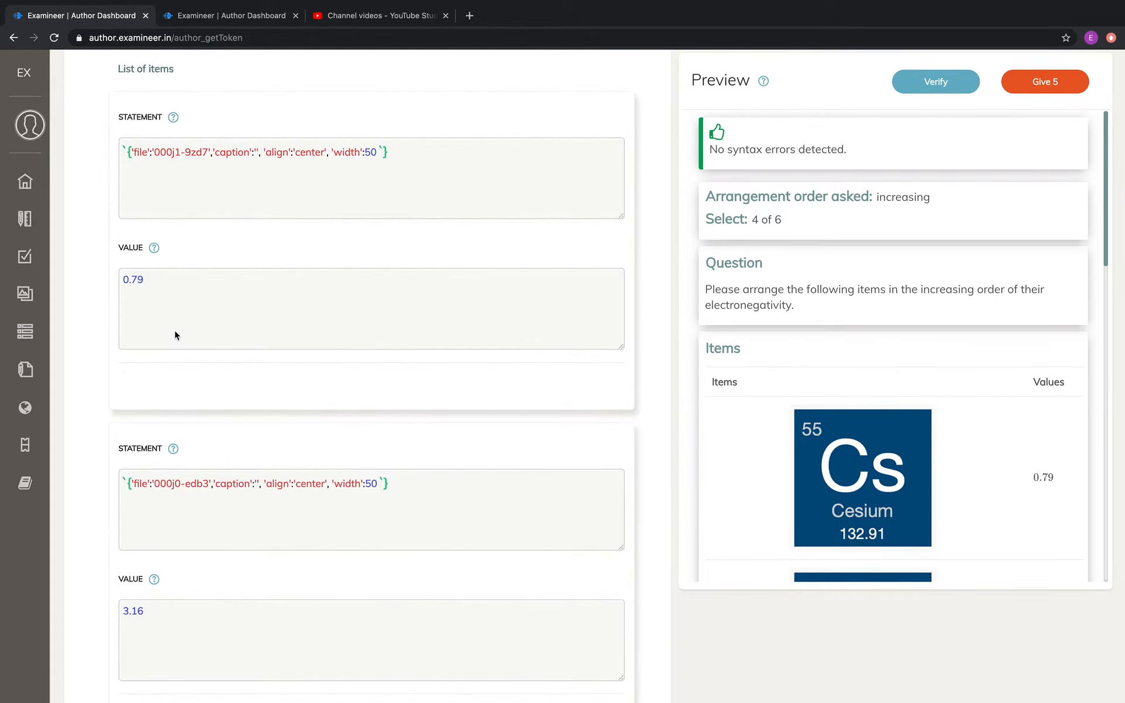
scroll(164, 296, "up", 3)
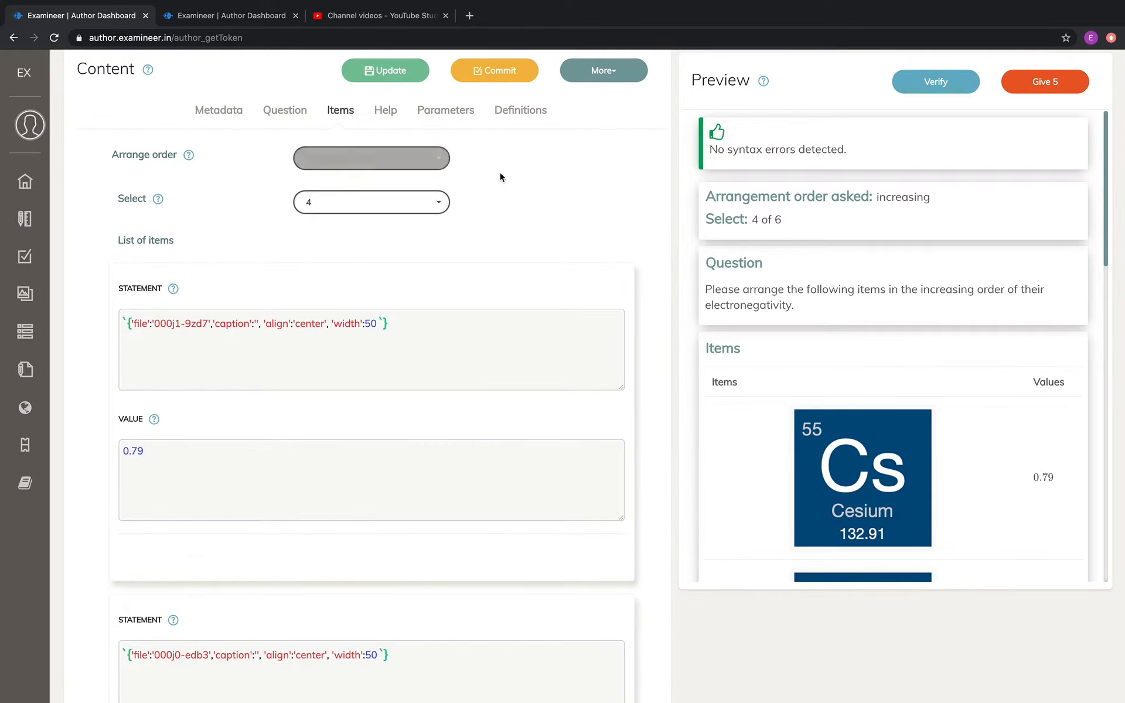
left_click(284, 111)
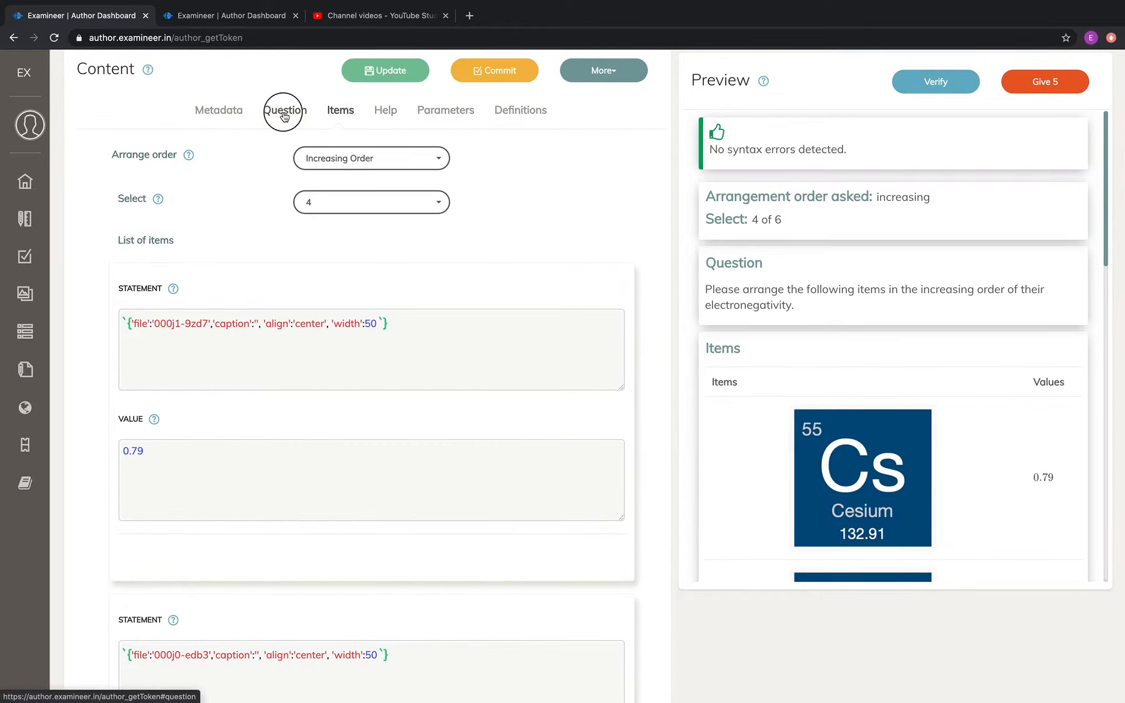
left_click(351, 171)
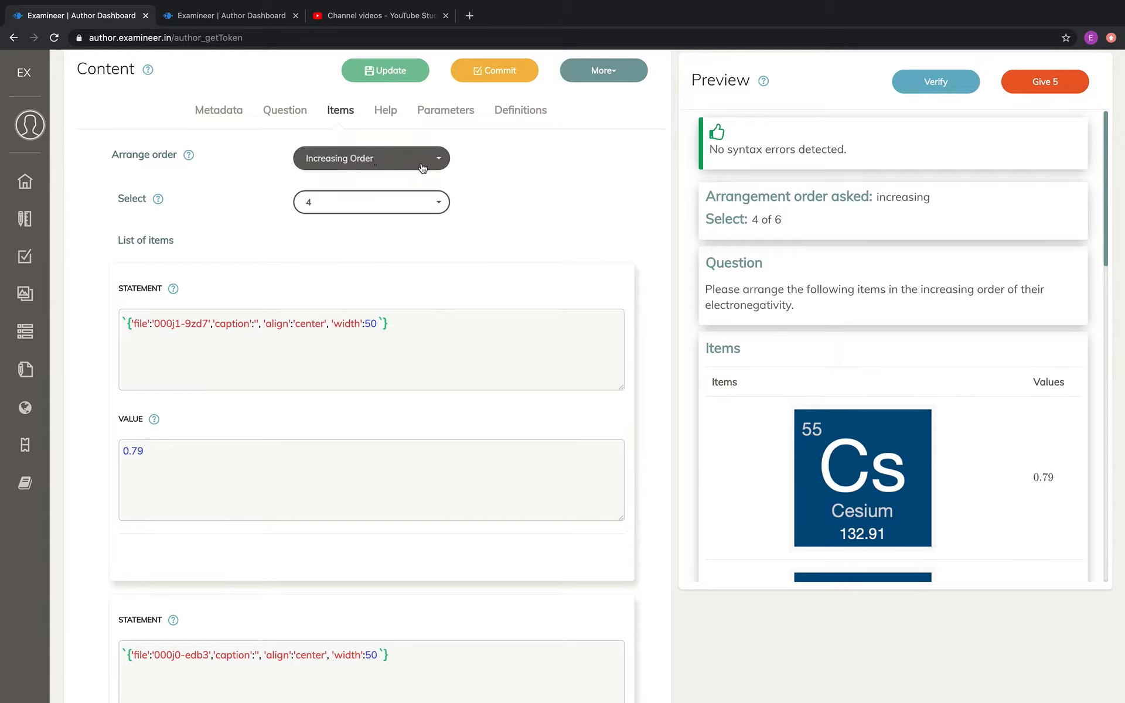
left_click(384, 485)
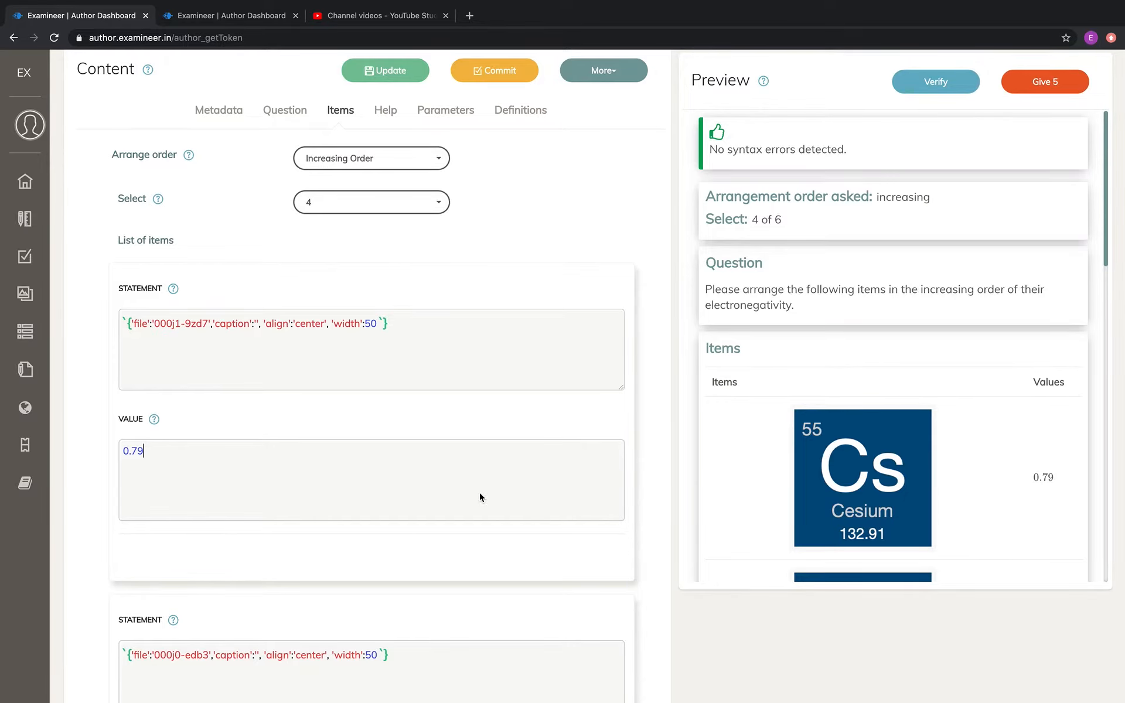
scroll(479, 497, "down", 4)
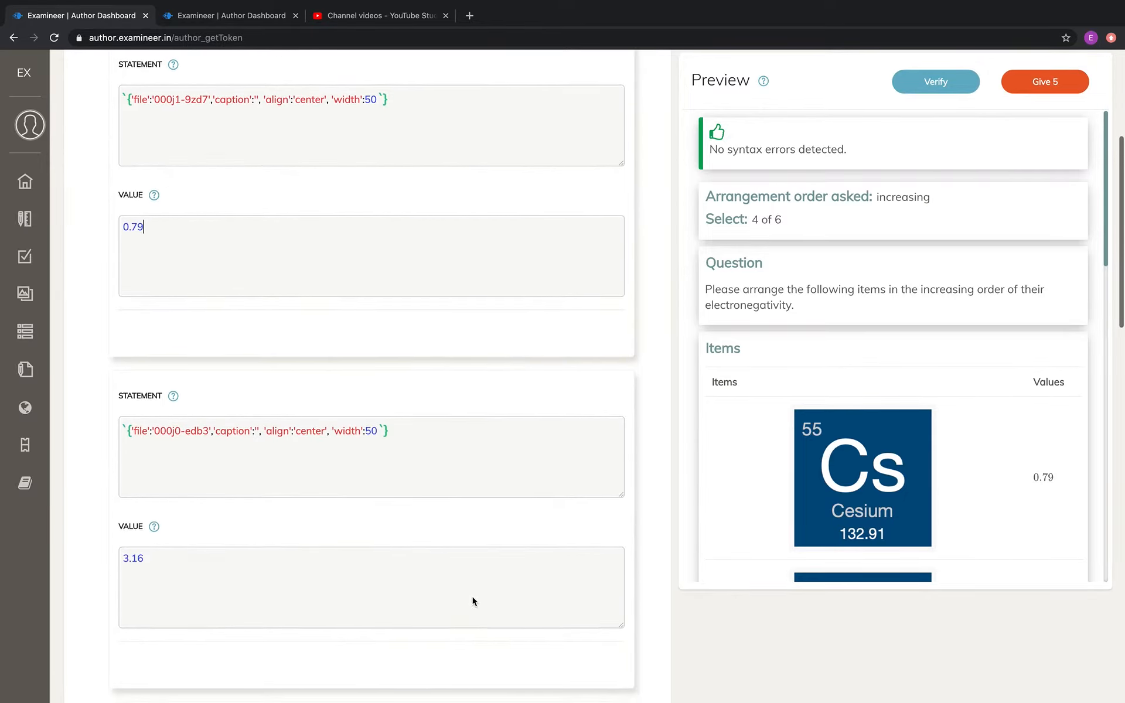
scroll(520, 481, "up", 3)
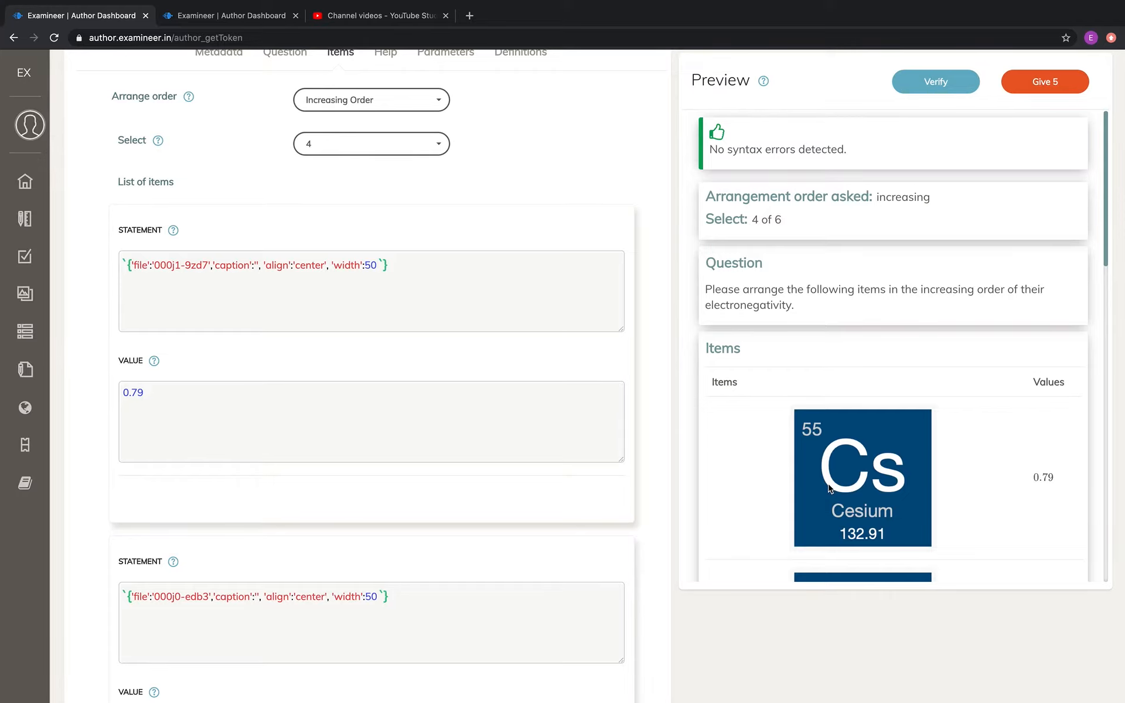
scroll(830, 489, "down", 1)
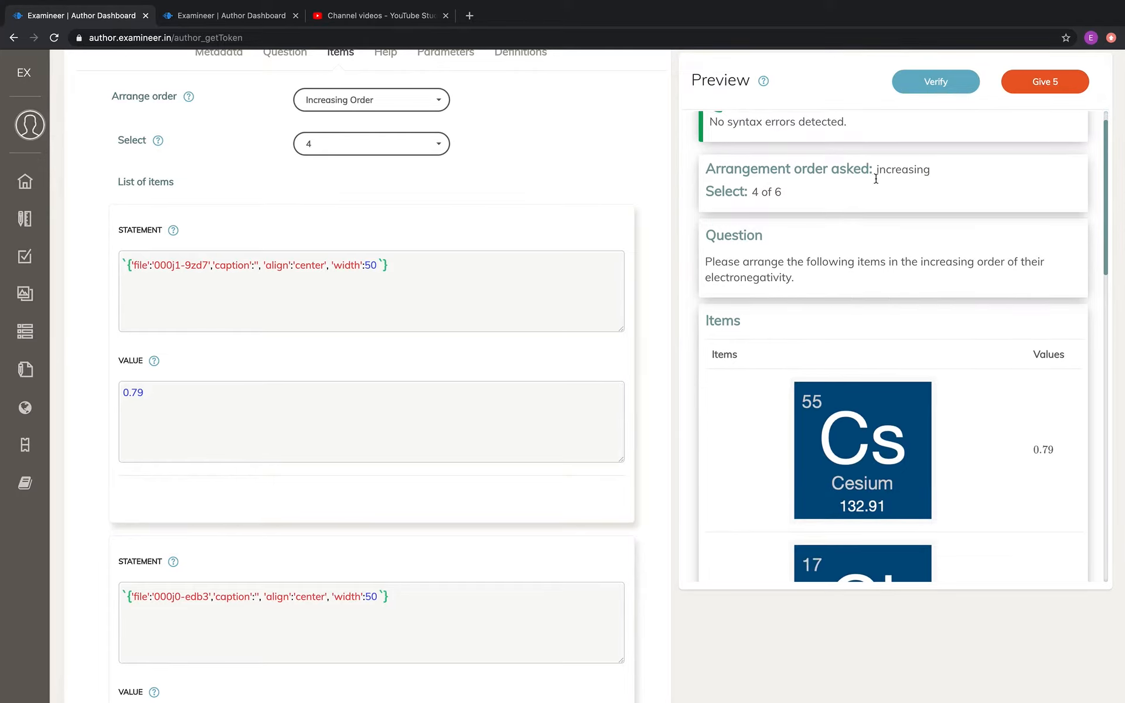
scroll(615, 199, "up", 1)
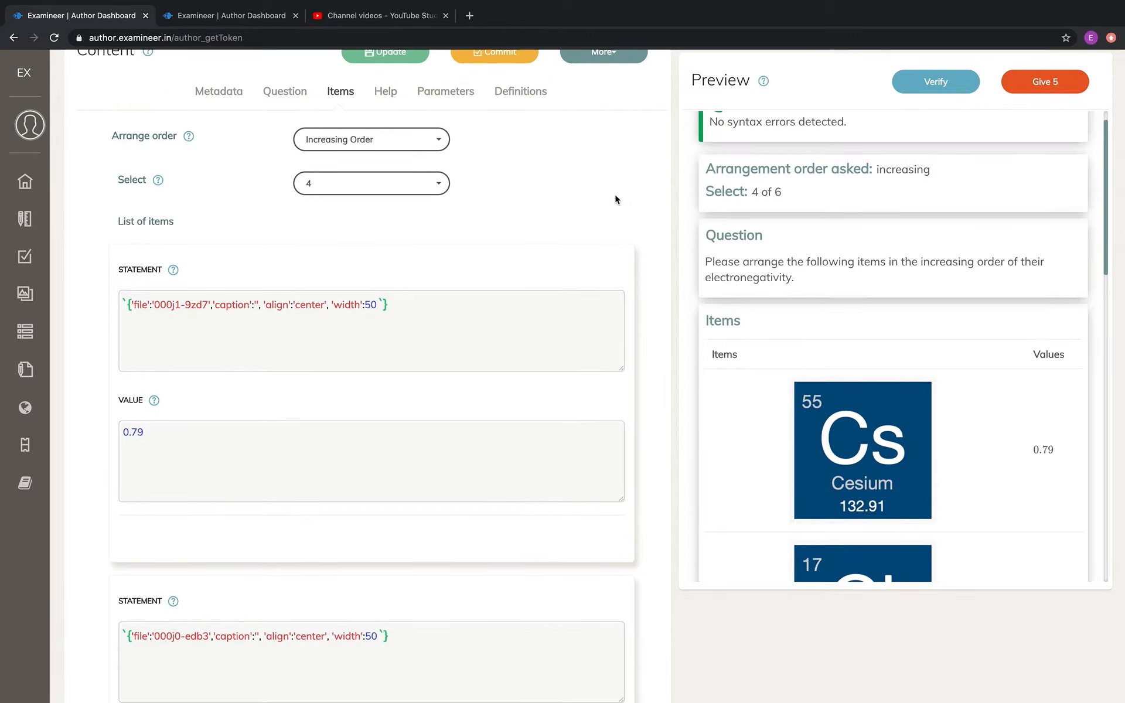
scroll(614, 194, "up", 1)
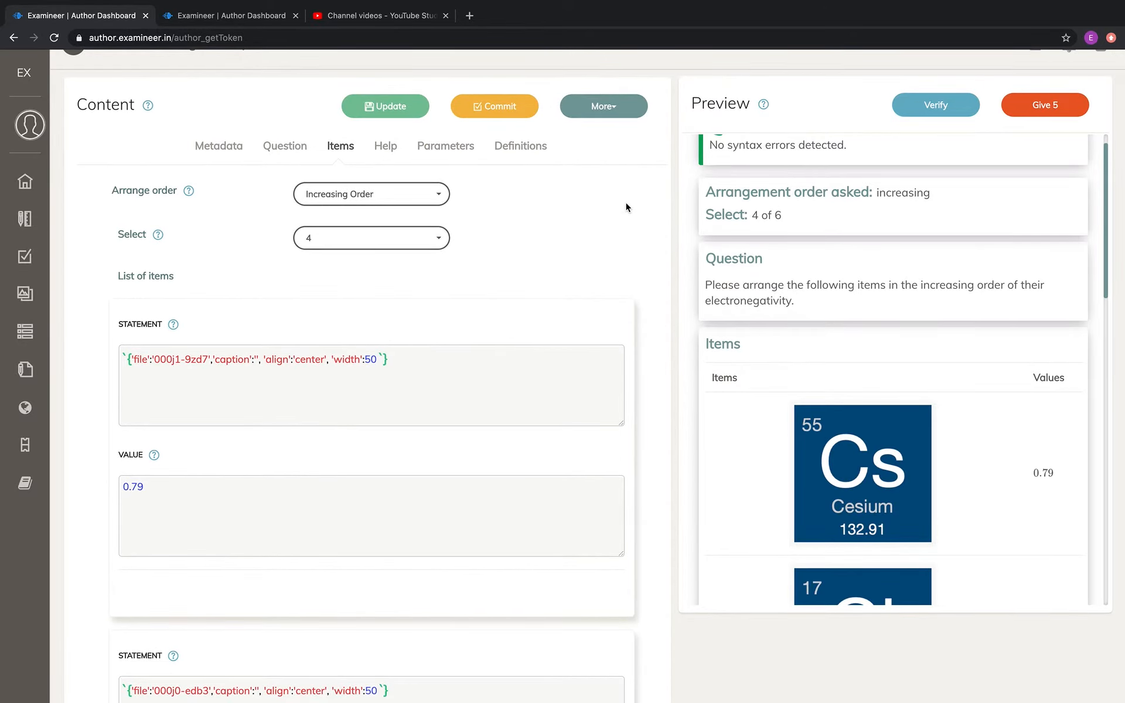
Commit the item arrangement question and confirm, returning to the list of committed content
left_click(511, 115)
left_click(531, 459)
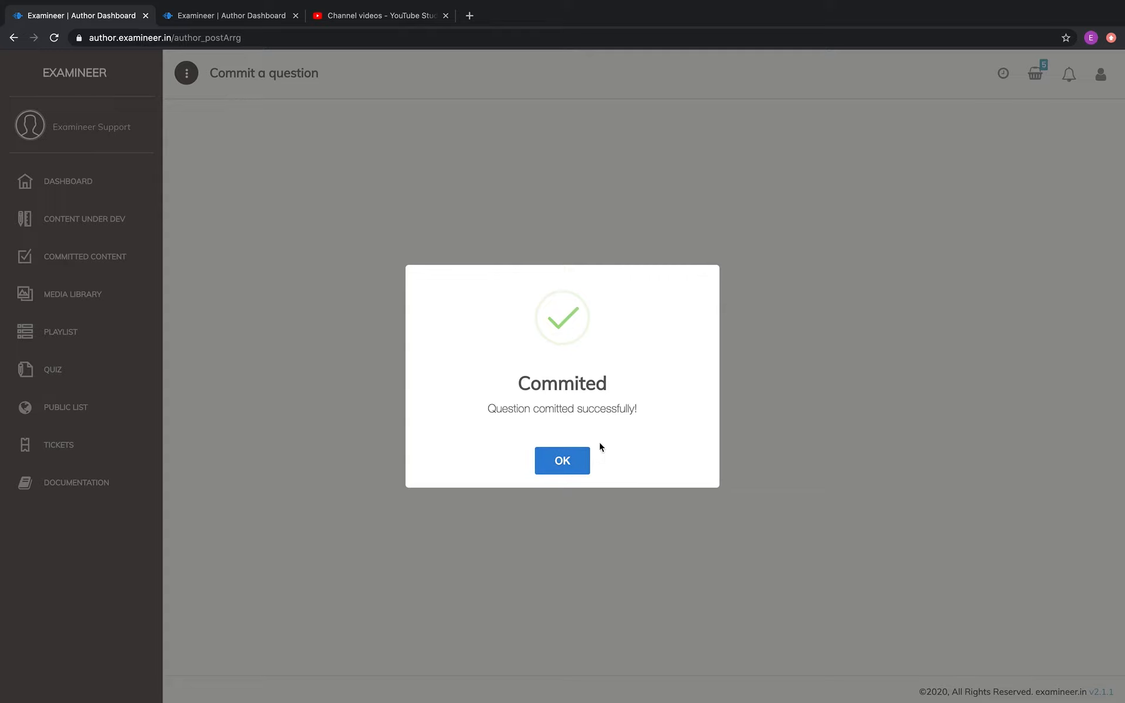
left_click(579, 464)
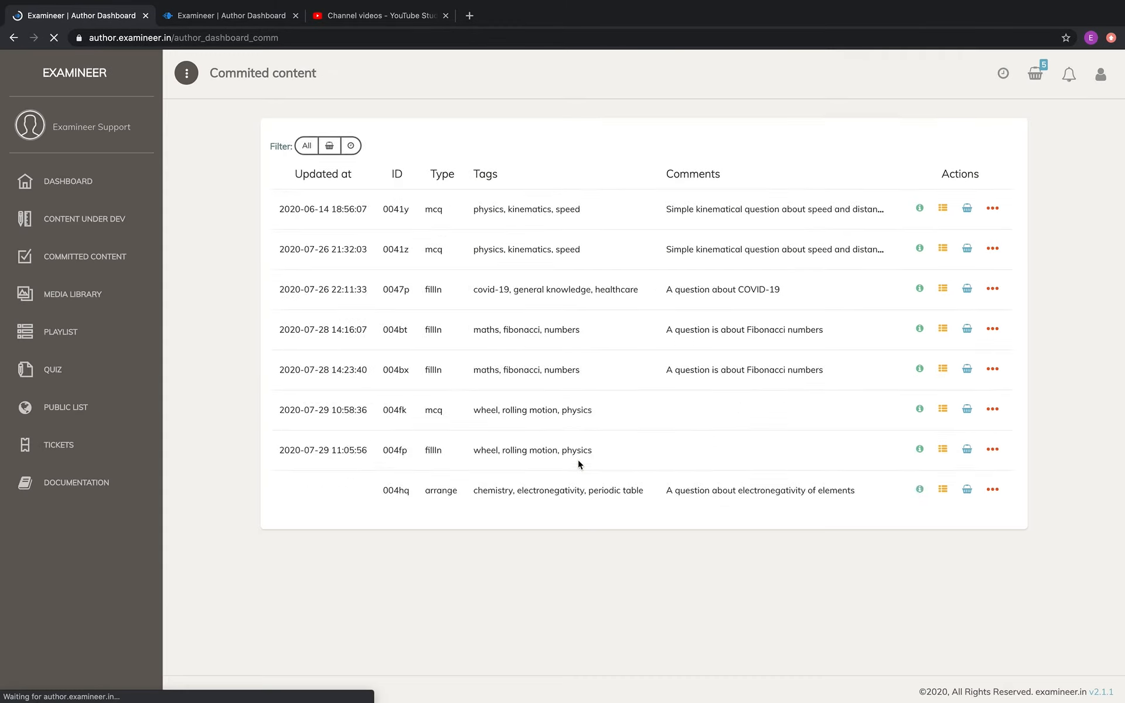
Open the committed electronegativity arrangement question and clone it into an editable copy
left_click(987, 201)
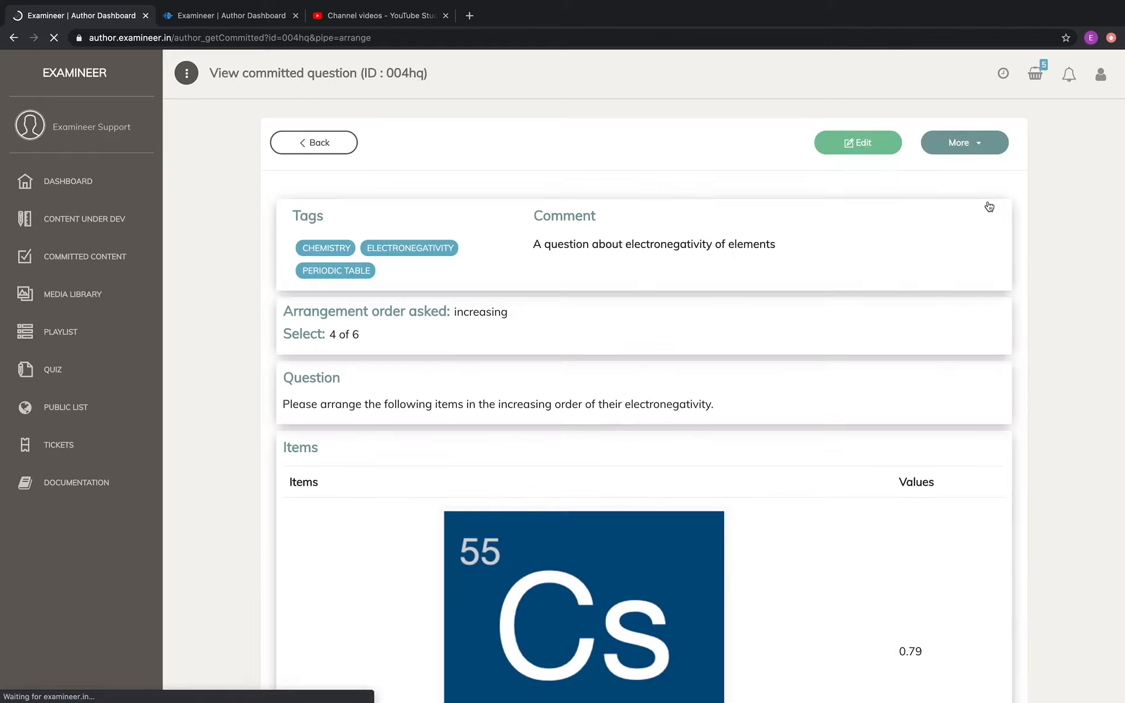
left_click(991, 146)
left_click(941, 172)
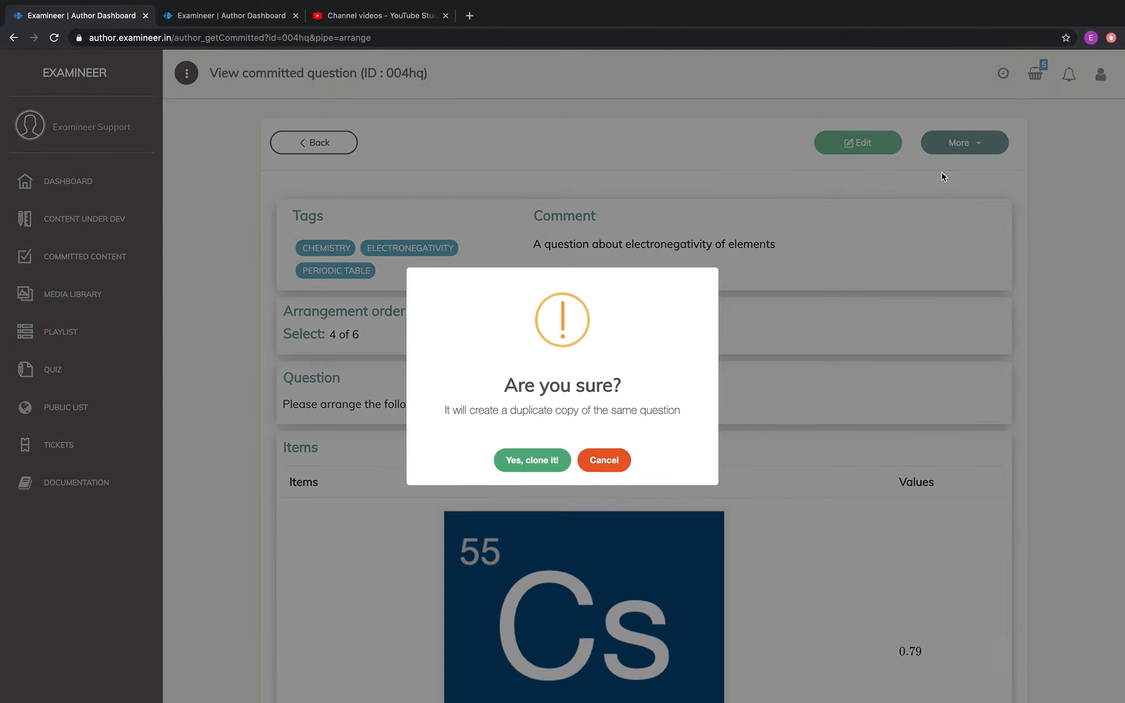
left_click(520, 465)
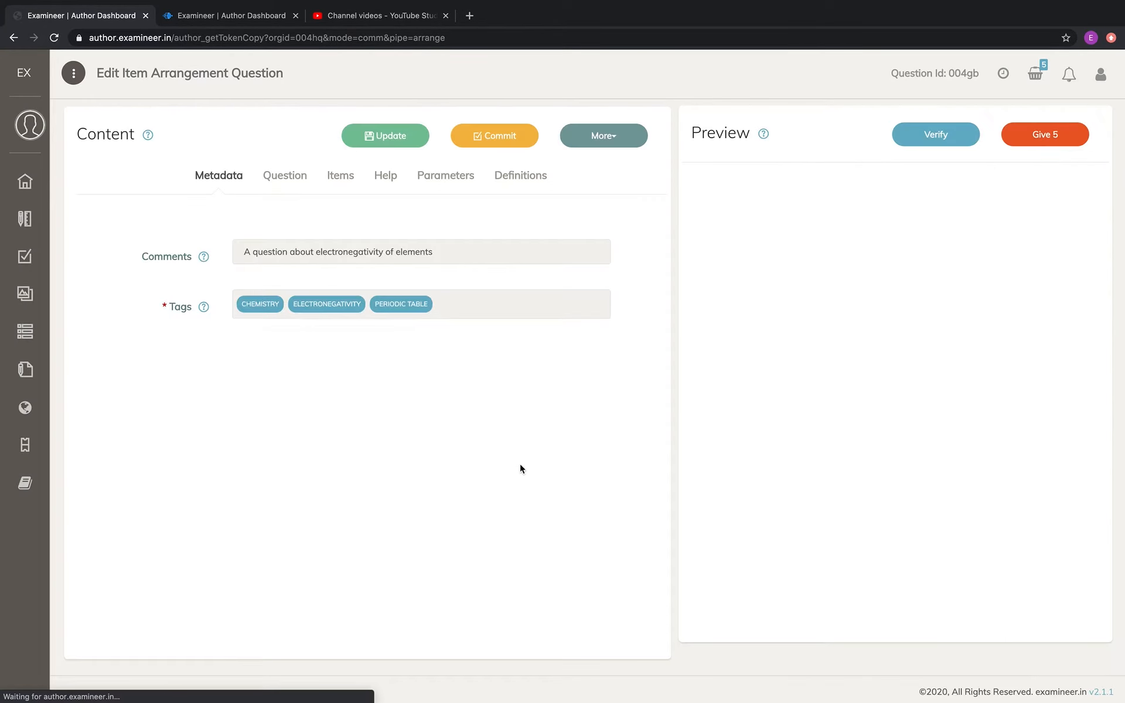
In the cloned question's text, replace "increasing" with "decreasing" and overwrite the "negativity" part of "electronegativity" with "pos"
left_click(287, 186)
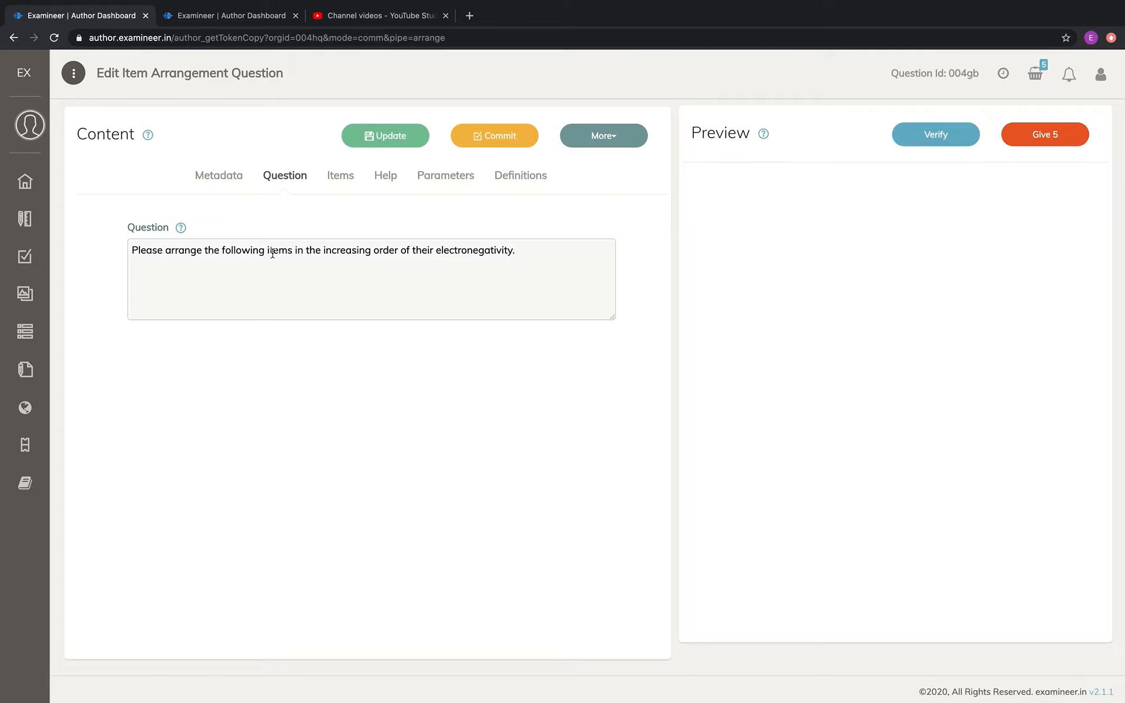
double_click(350, 251)
type("decreasing")
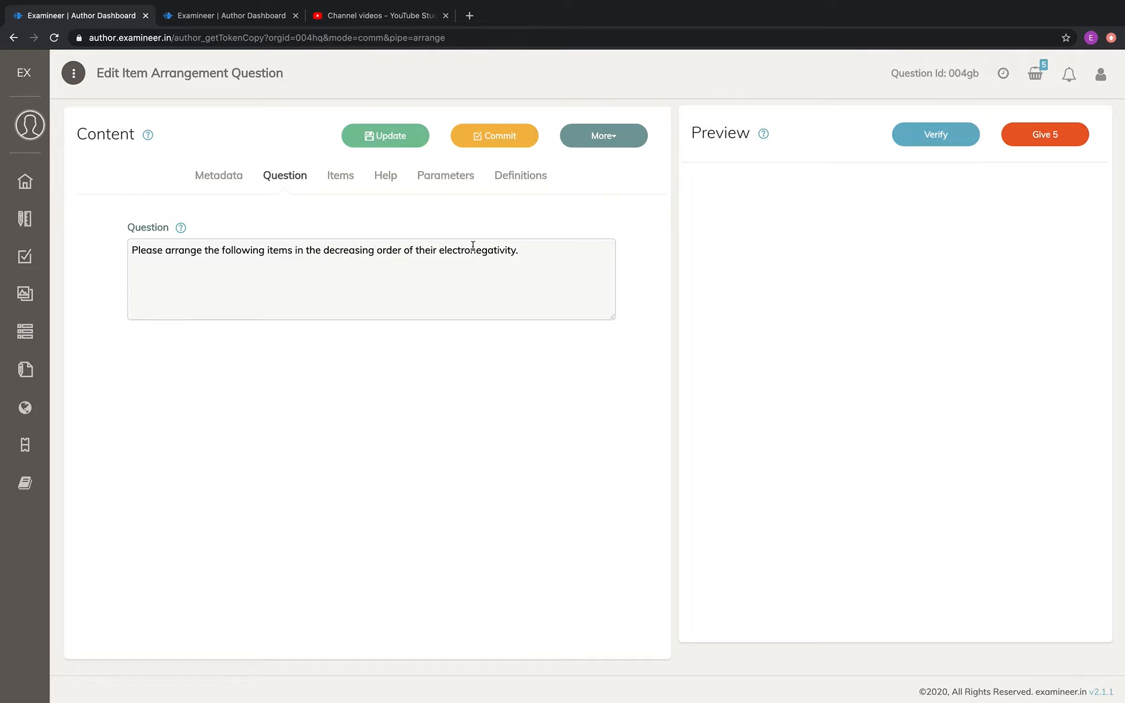
left_click_drag(472, 251, 516, 251)
type("pos")
Review the arrange order, selection count, and the statements and values of the first items in the cloned question
left_click(340, 176)
scroll(466, 553, "down", 4)
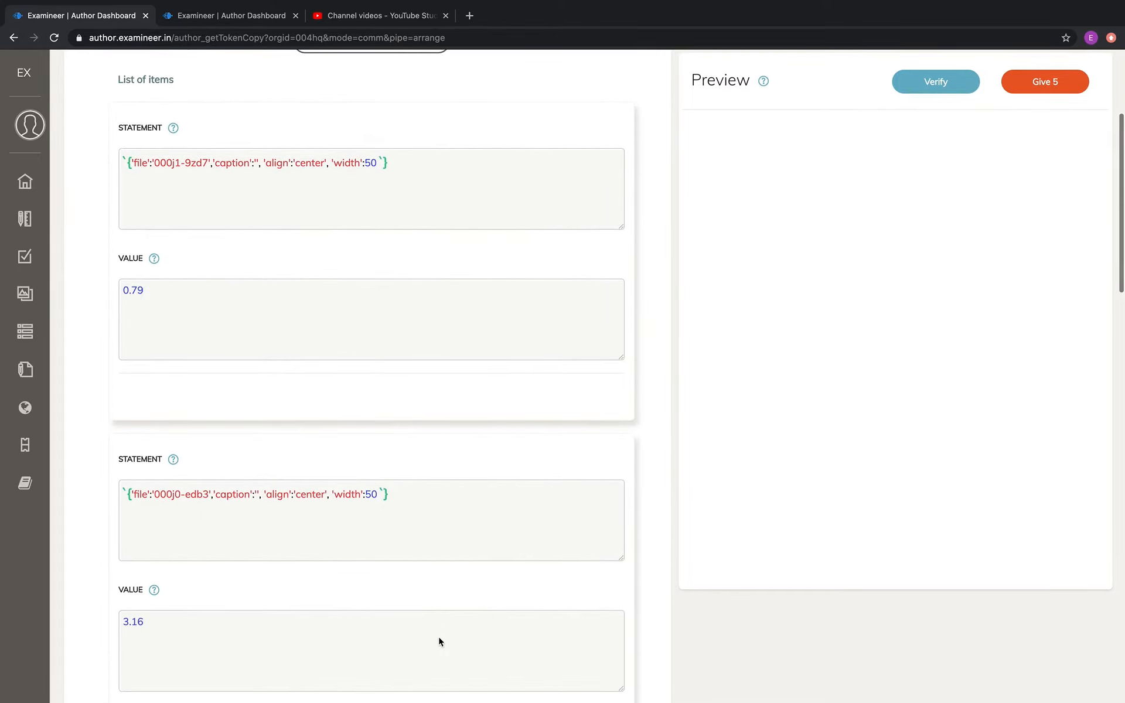
scroll(454, 594, "down", 2)
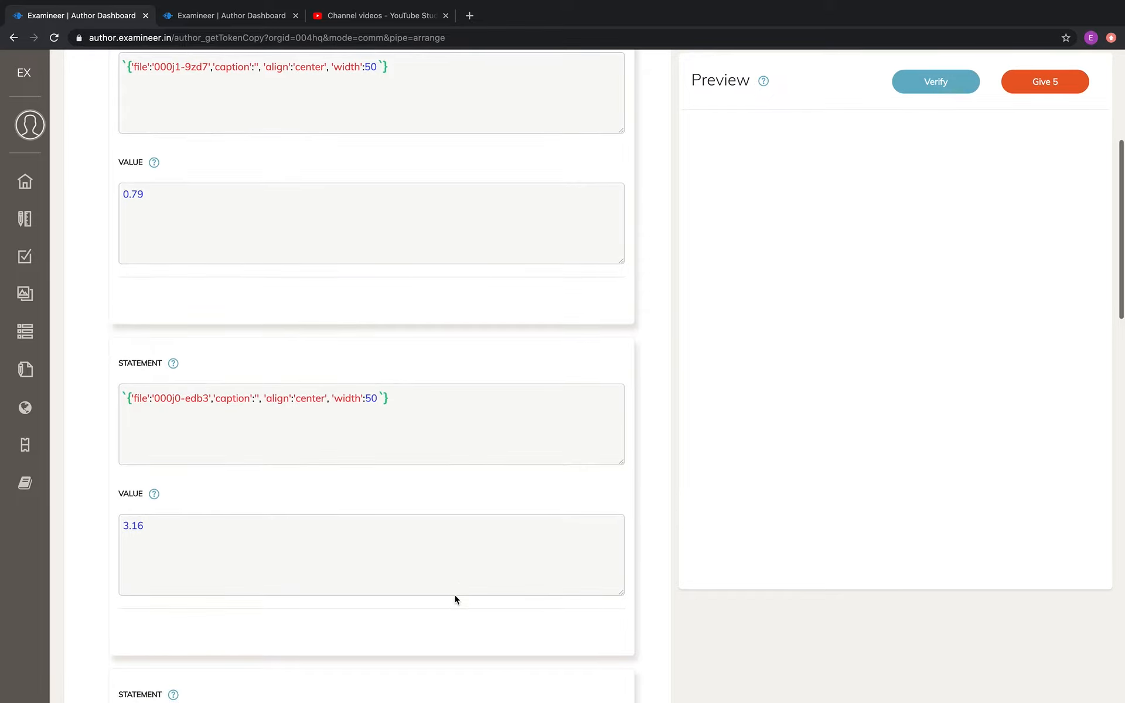
left_click(455, 594)
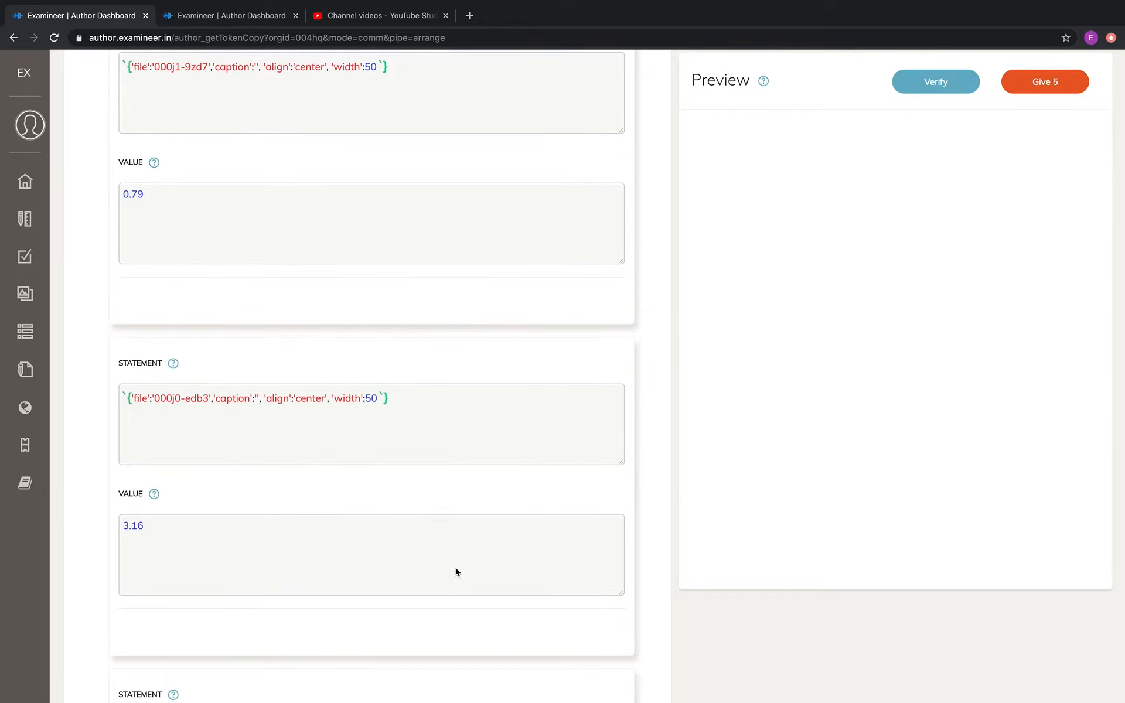
scroll(456, 571, "down", 4)
left_click(437, 639)
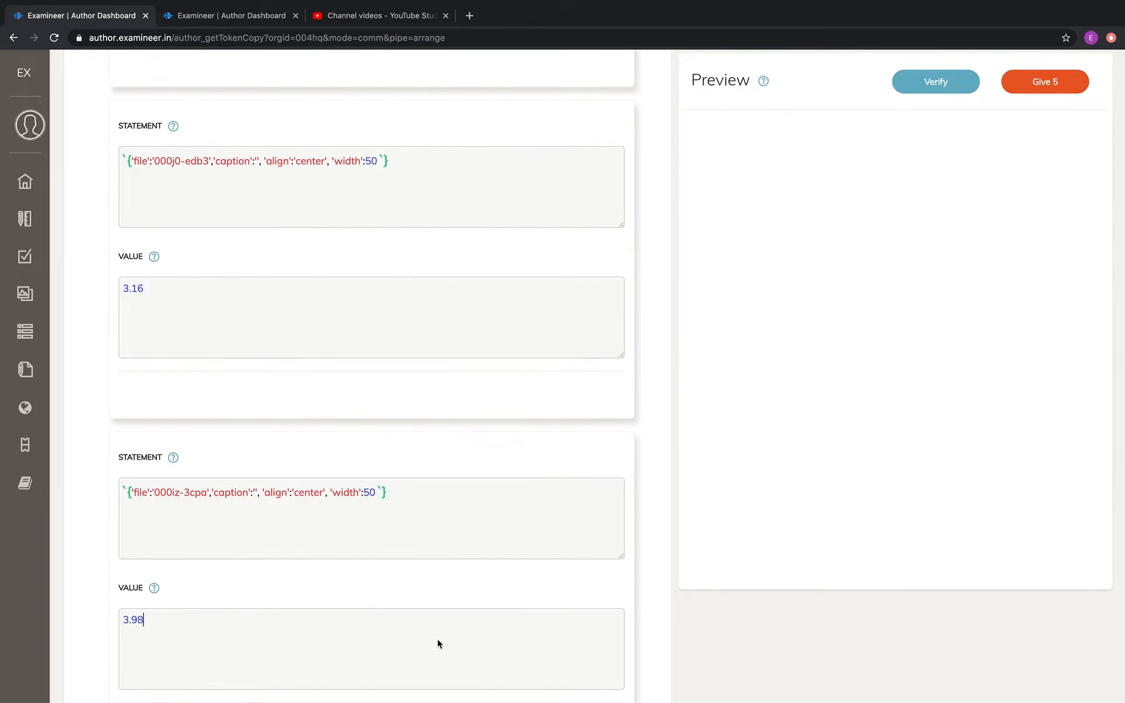
scroll(438, 639, "up", 10)
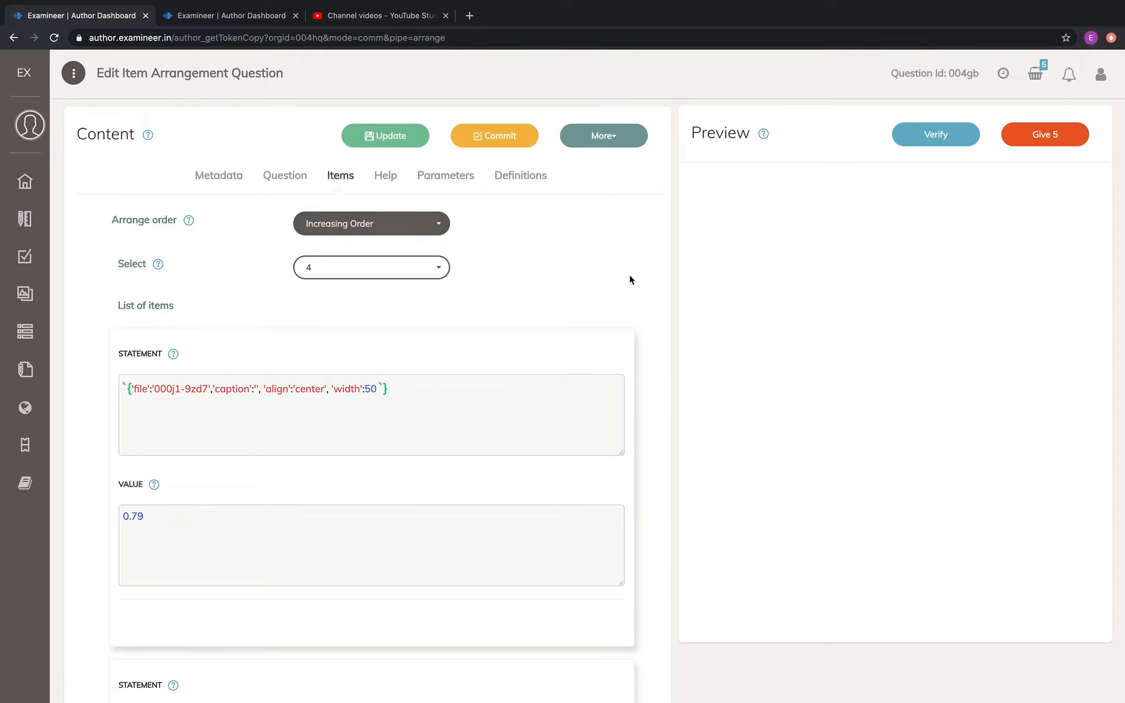
scroll(578, 543, "down", 5)
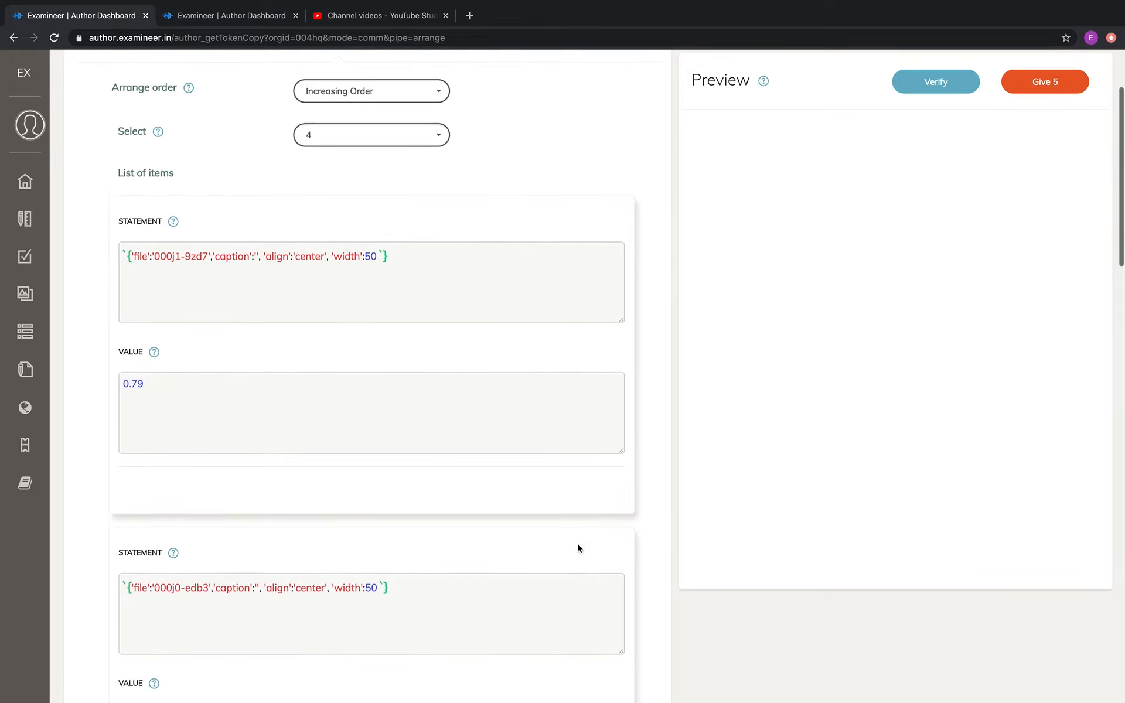
left_click(547, 627)
scroll(622, 501, "up", 5)
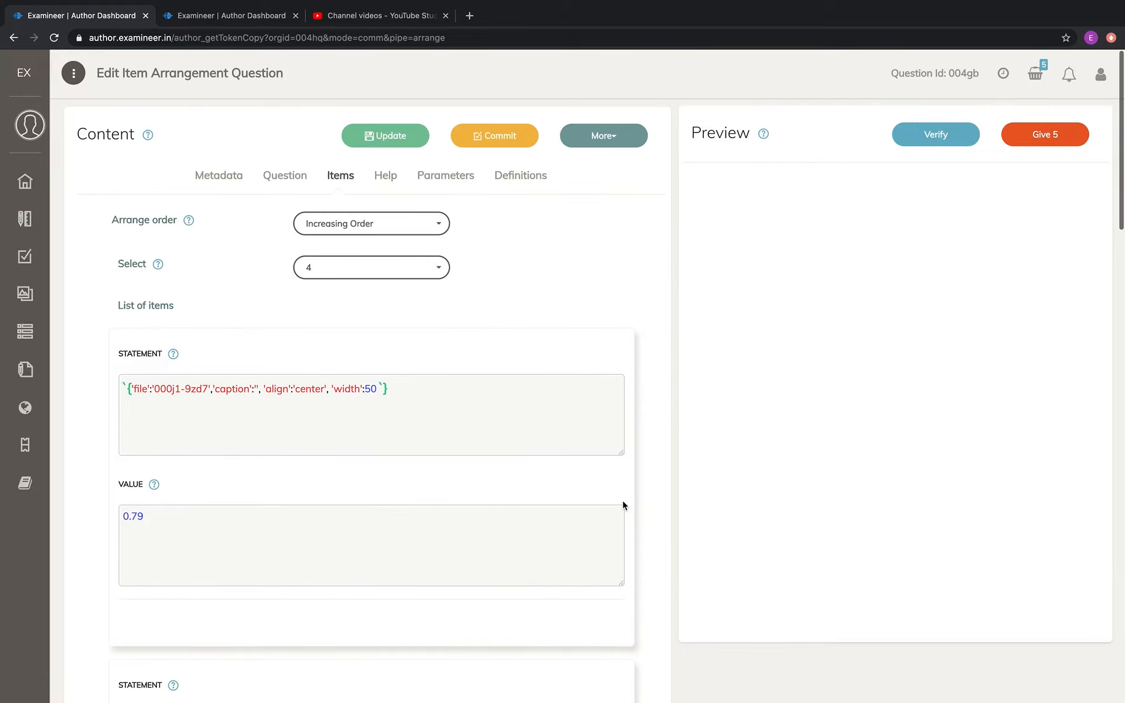
Compare the reworded question text with the arrange order and the item statements and values
left_click(288, 179)
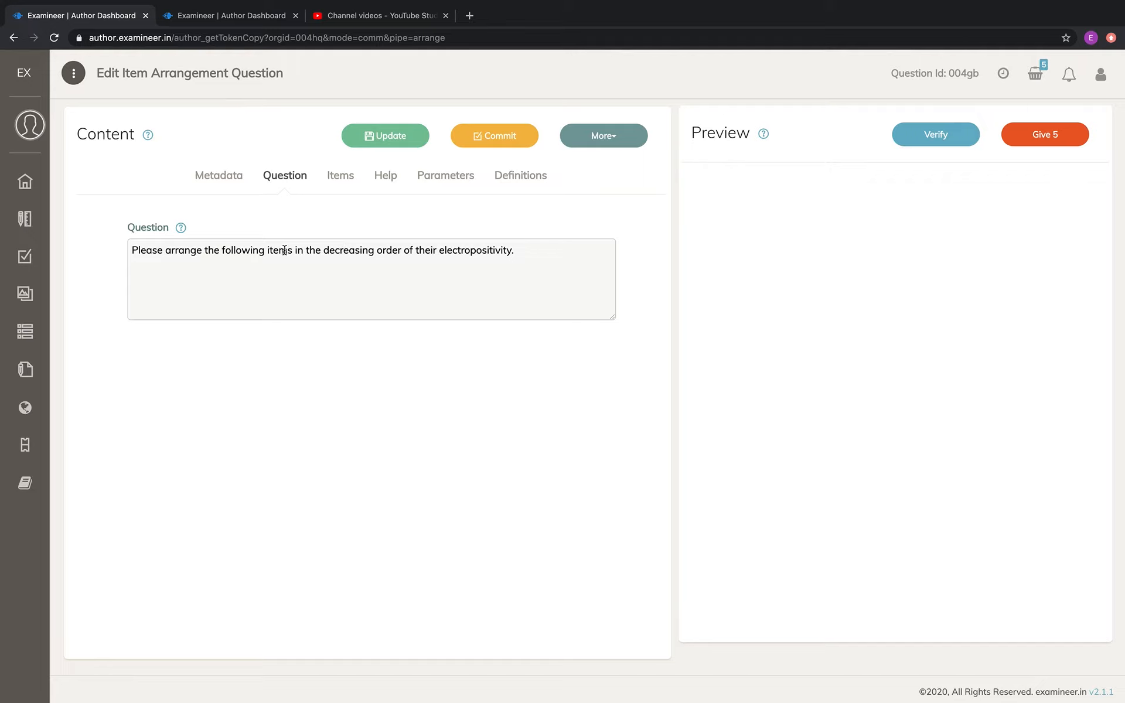
left_click_drag(267, 250, 411, 250)
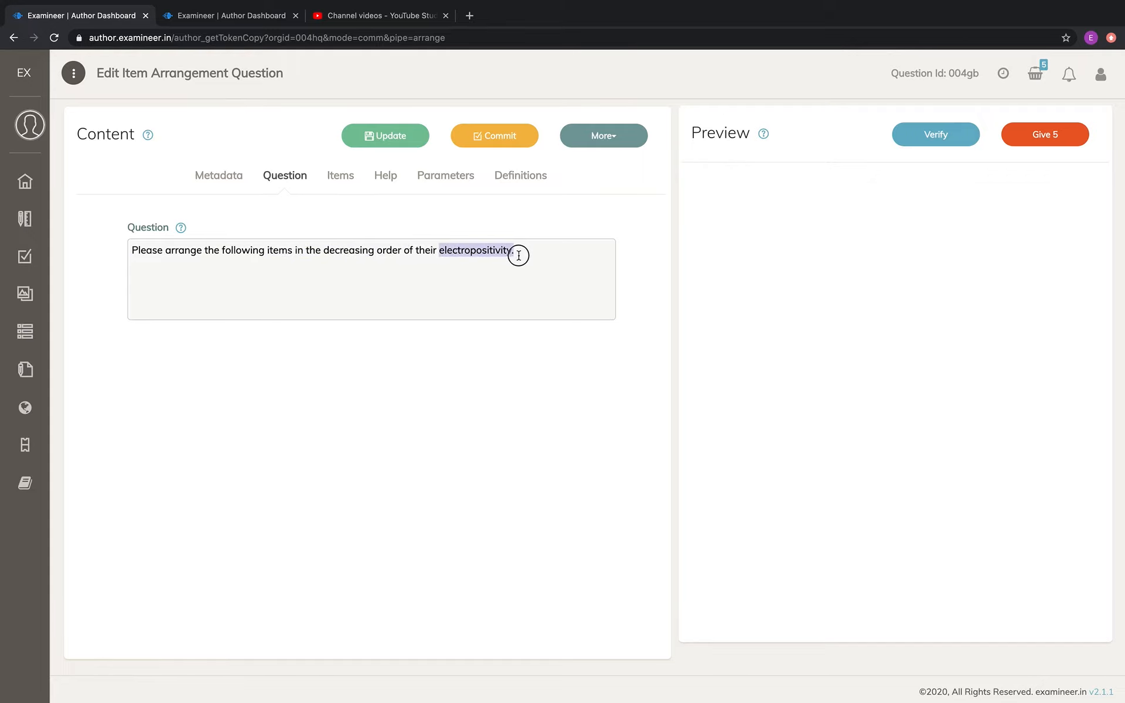
left_click(344, 180)
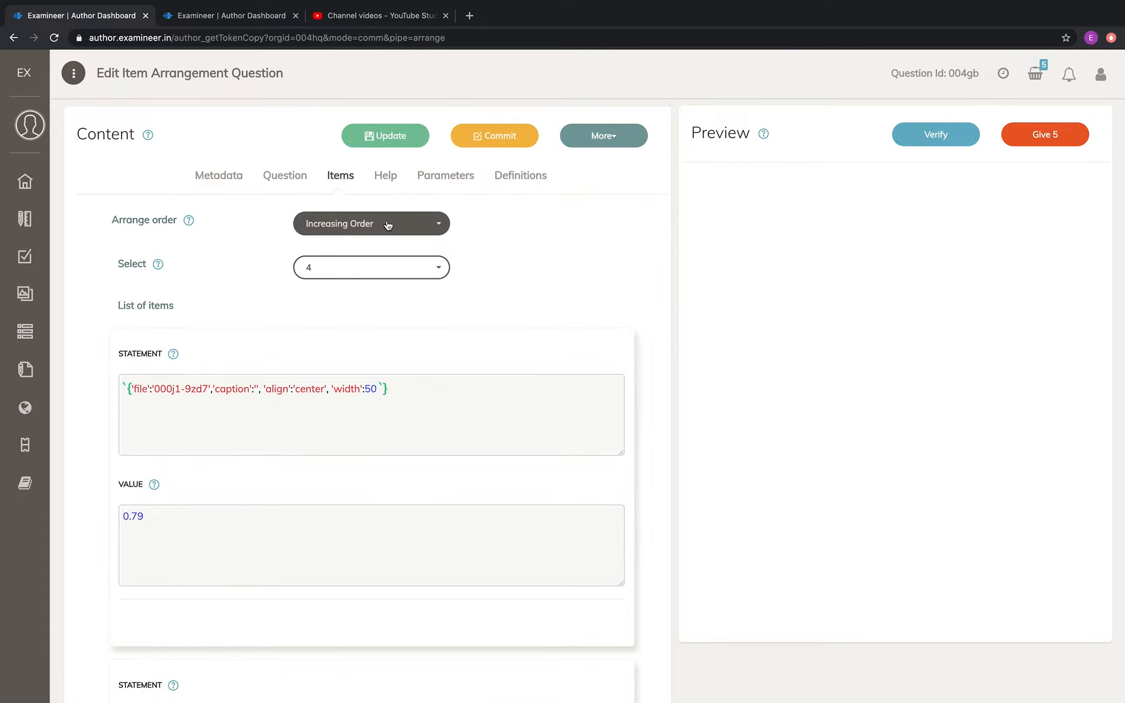
scroll(546, 532, "down", 3)
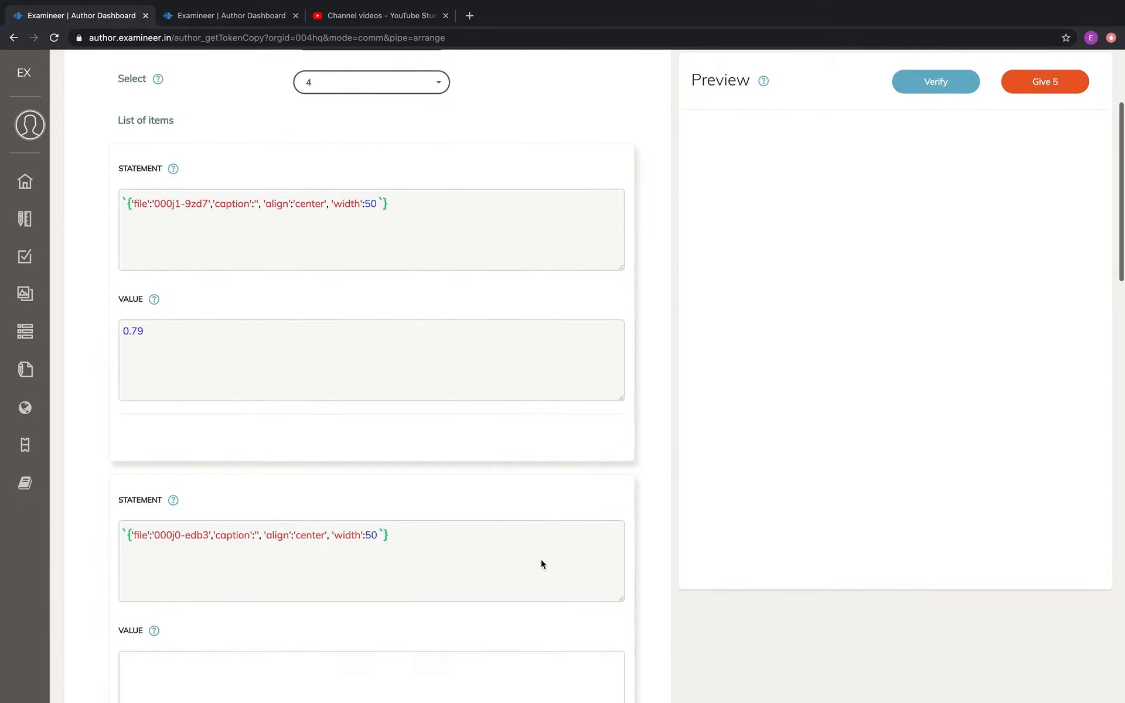
scroll(540, 559, "down", 2)
scroll(531, 592, "up", 5)
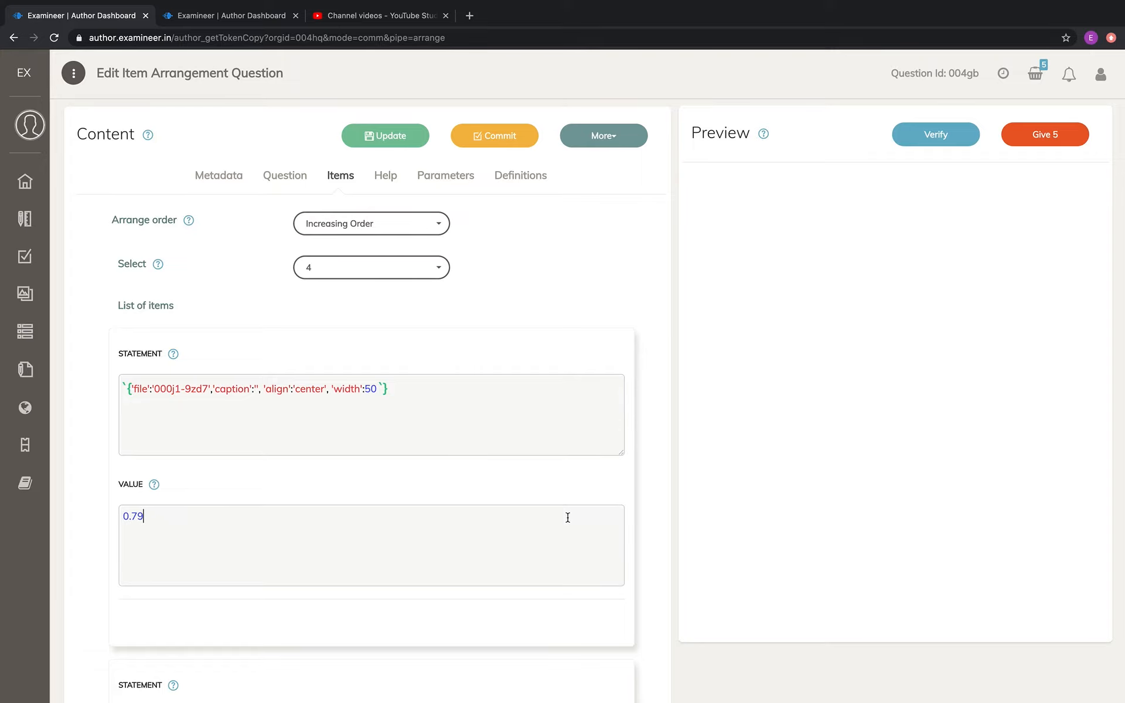
scroll(568, 518, "down", 4)
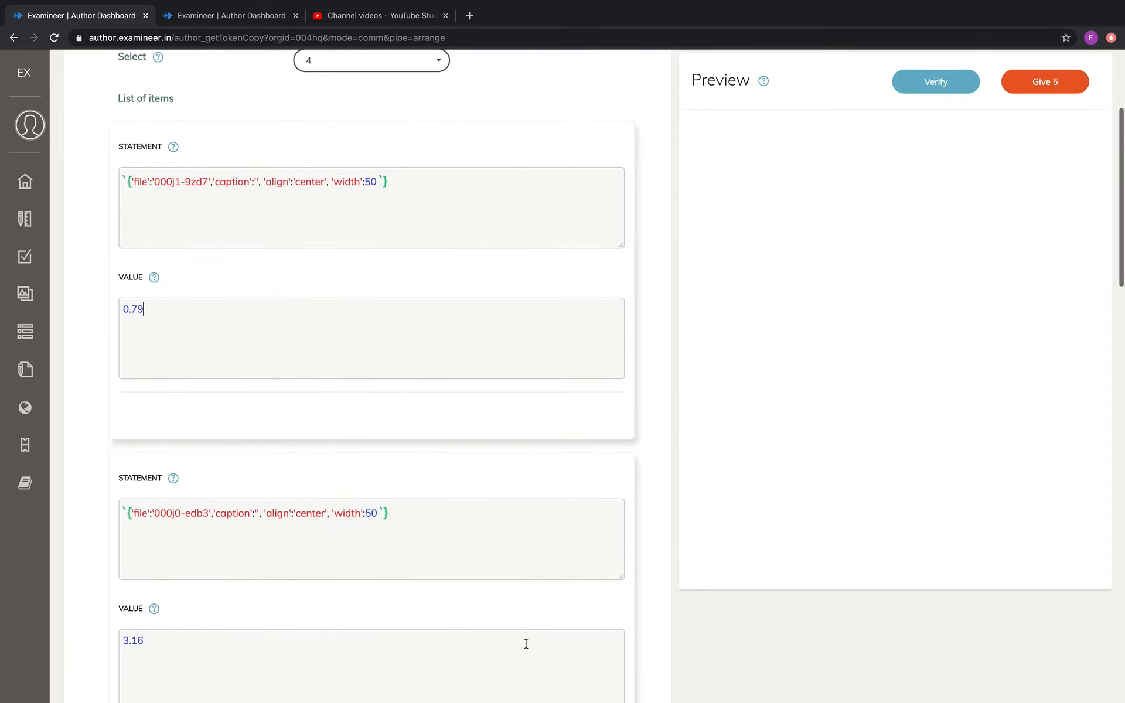
scroll(537, 543, "up", 4)
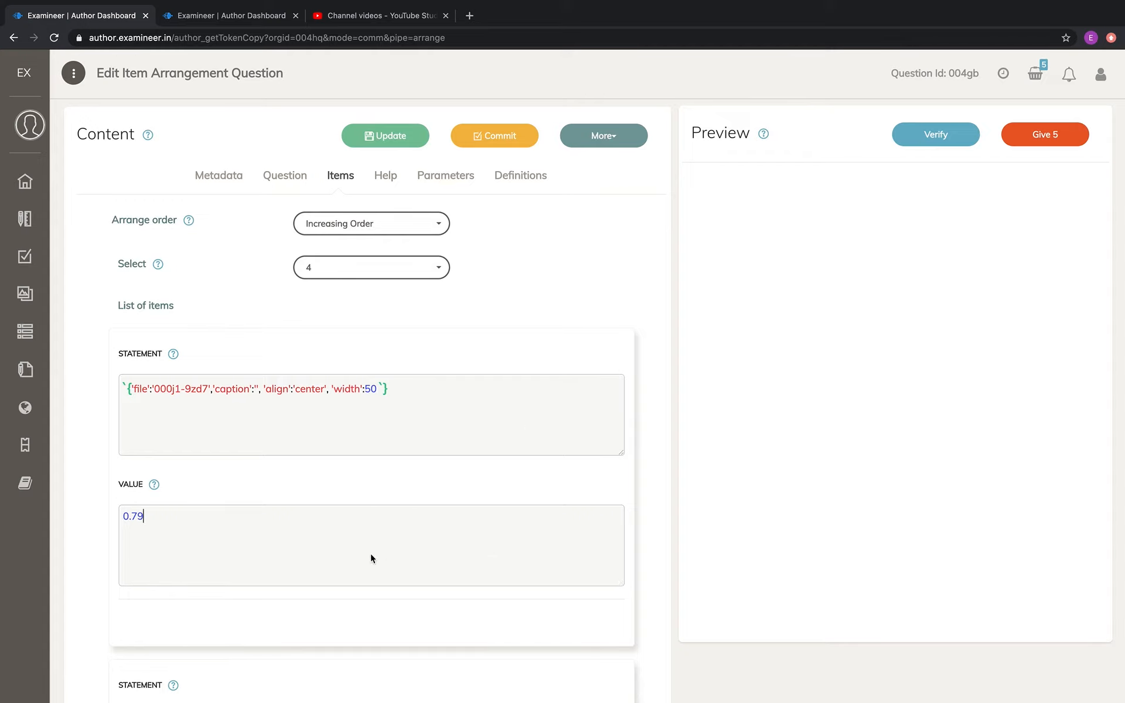
Replace the first item's value with the variable a, verify the question and check the item values in the preview
key("shift+Left")
key("shift+Left")
key("shift+Left")
key("shift+Left")
type("a")
left_click(936, 140)
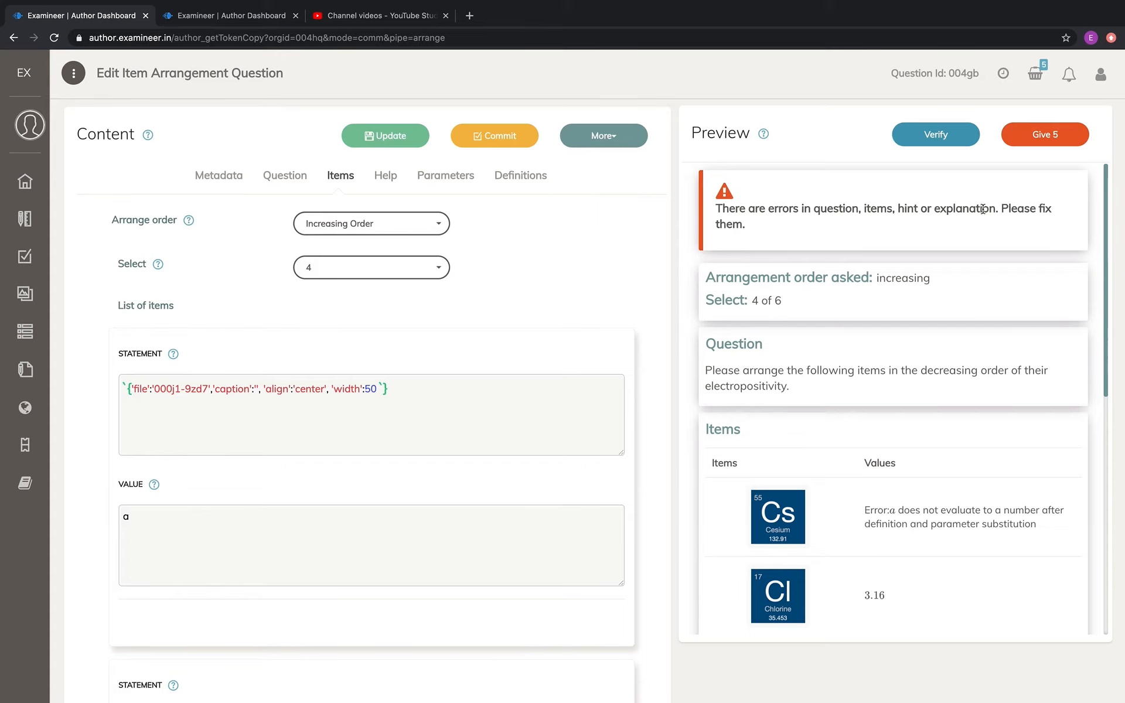
scroll(816, 327, "down", 1)
scroll(814, 323, "down", 1)
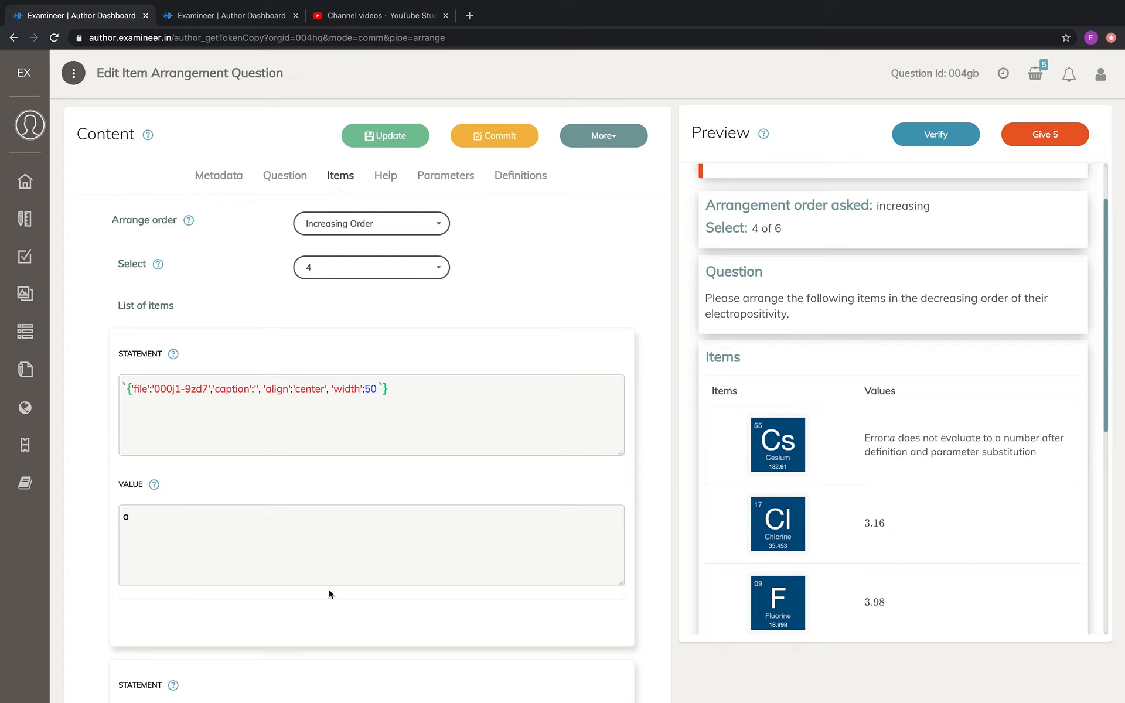
Add a definition named a with the value 0.79 and verify the question again
left_click(152, 521)
key("ctrl+a")
left_click(151, 522)
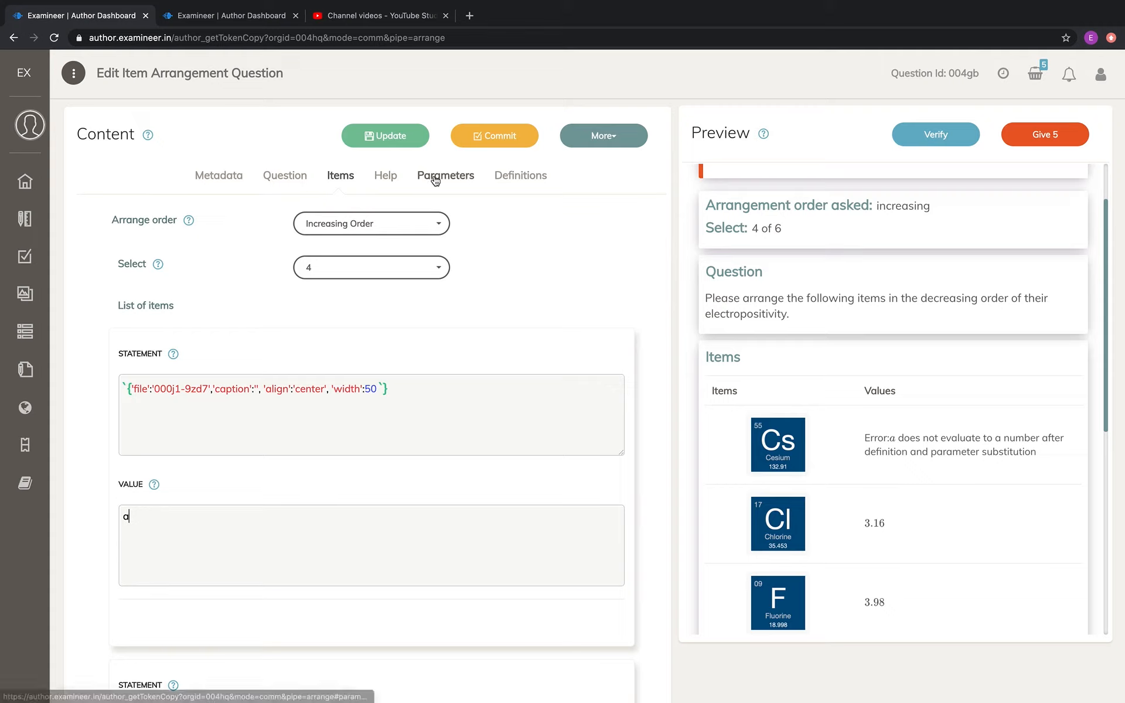
left_click(526, 176)
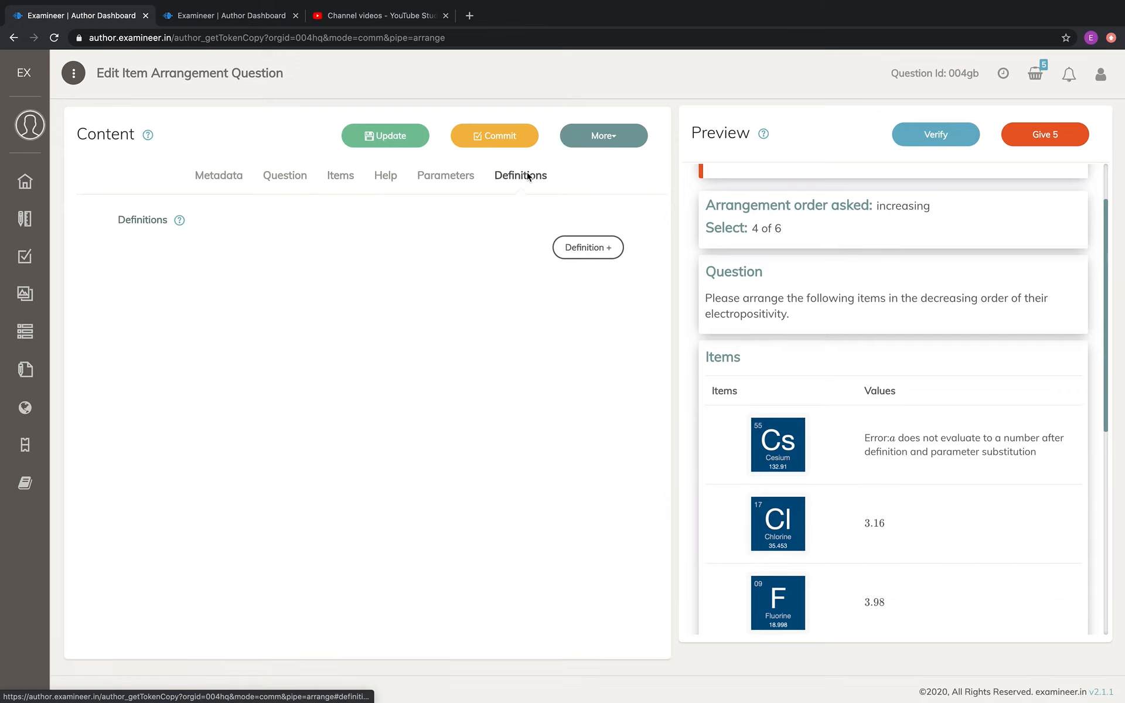
left_click(589, 247)
left_click(387, 277)
type("a")
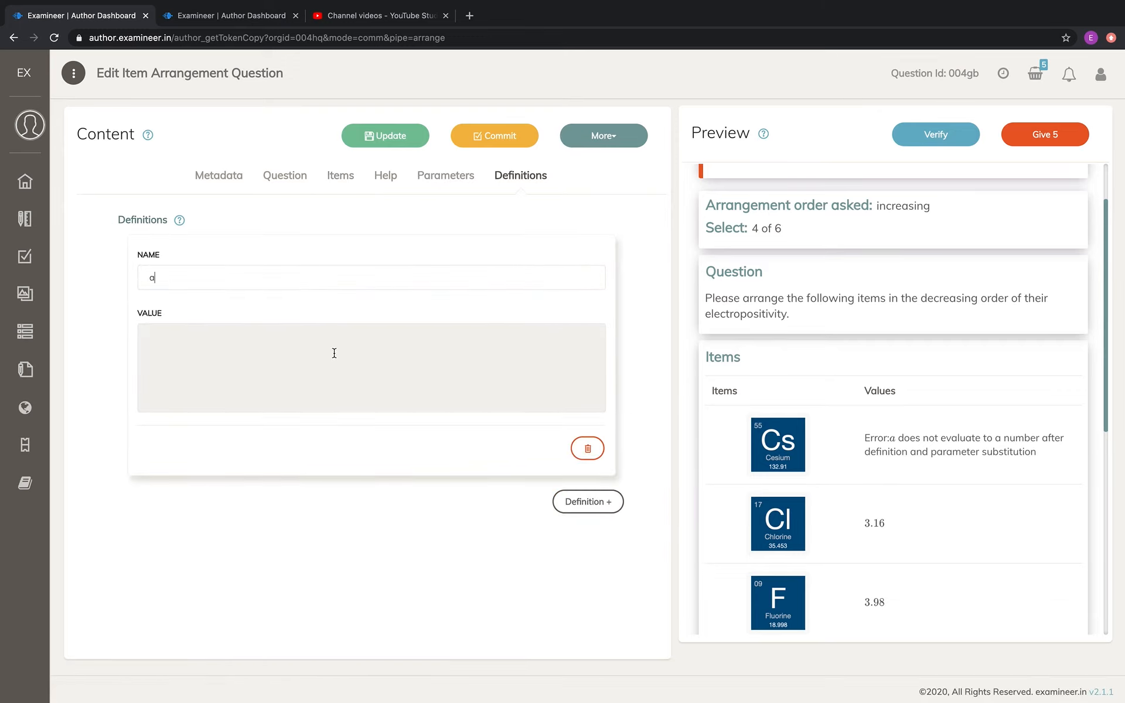
left_click(335, 354)
type("0.79")
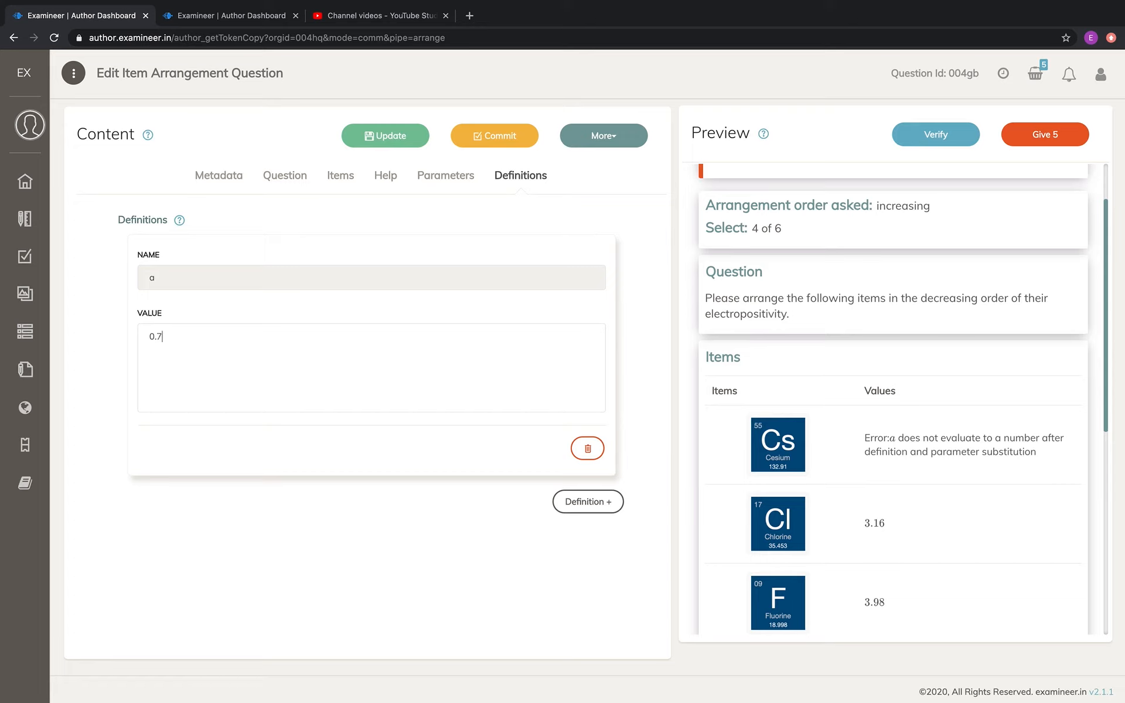
left_click(938, 140)
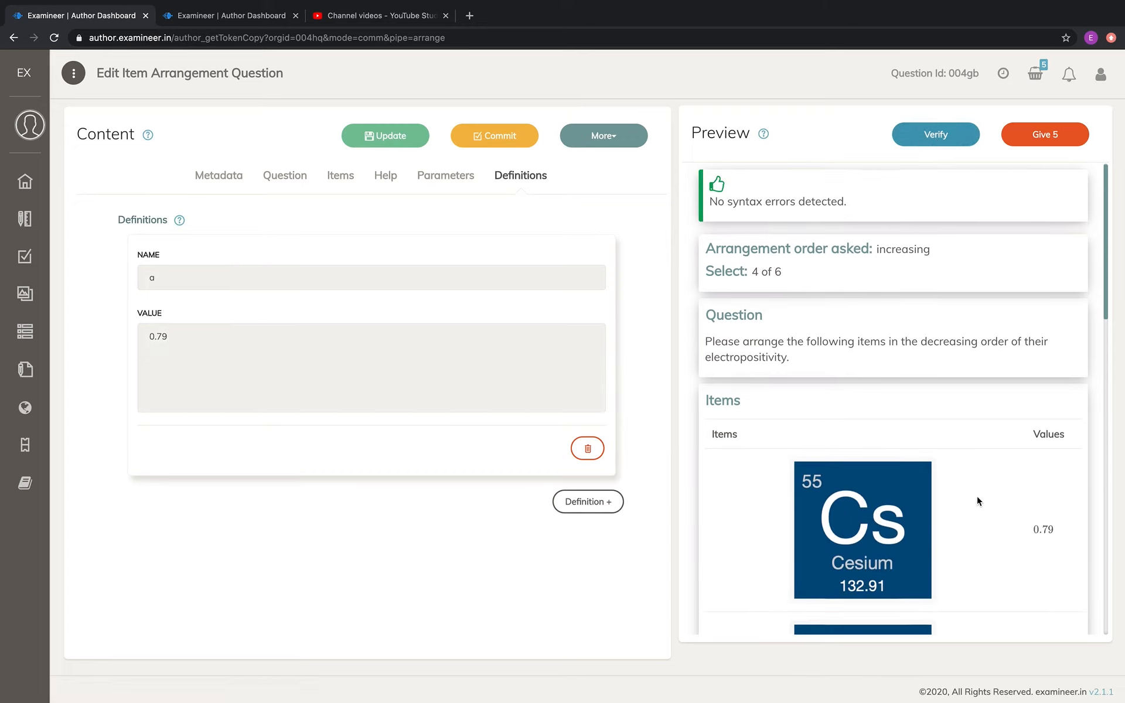
scroll(976, 496, "down", 2)
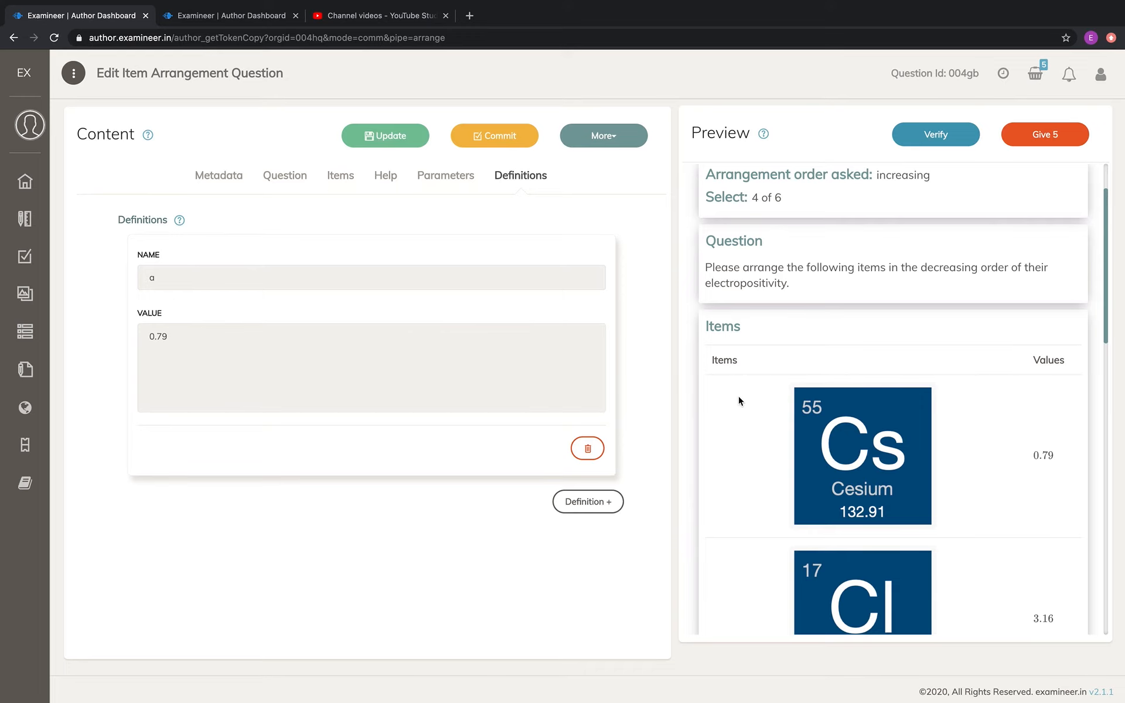
Review the variable used as the first item's value and the statements and values of the following items
left_click(352, 179)
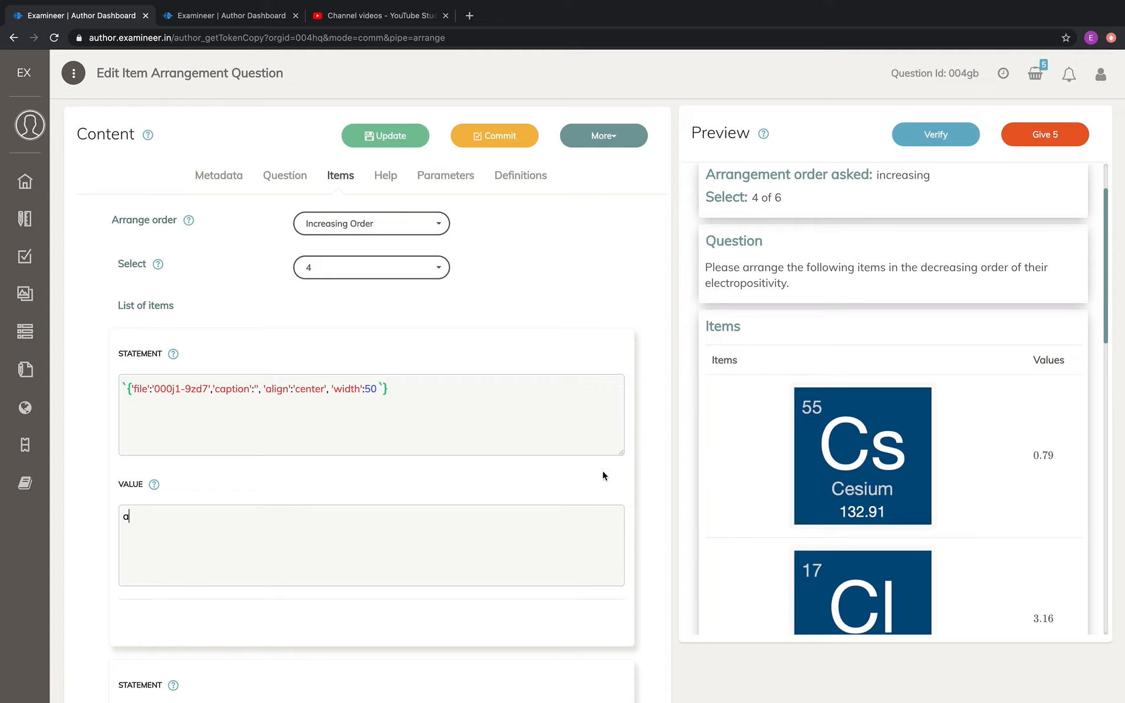
left_click(125, 515)
scroll(243, 543, "down", 4)
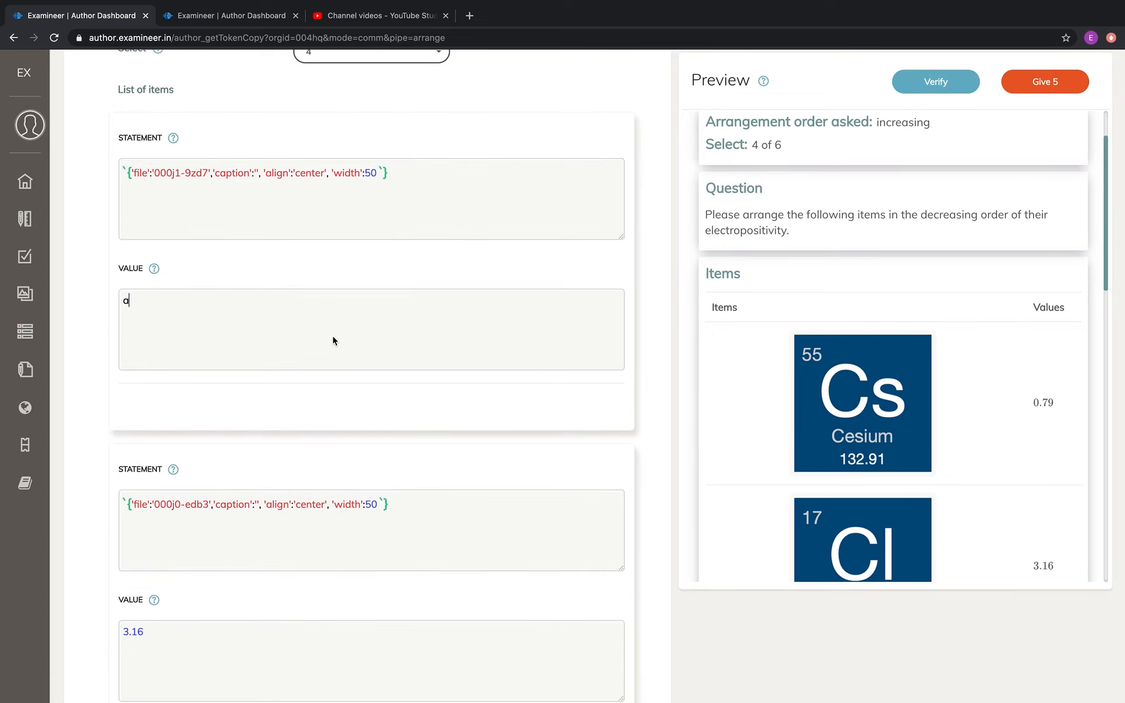
scroll(251, 667, "down", 3)
scroll(251, 663, "down", 4)
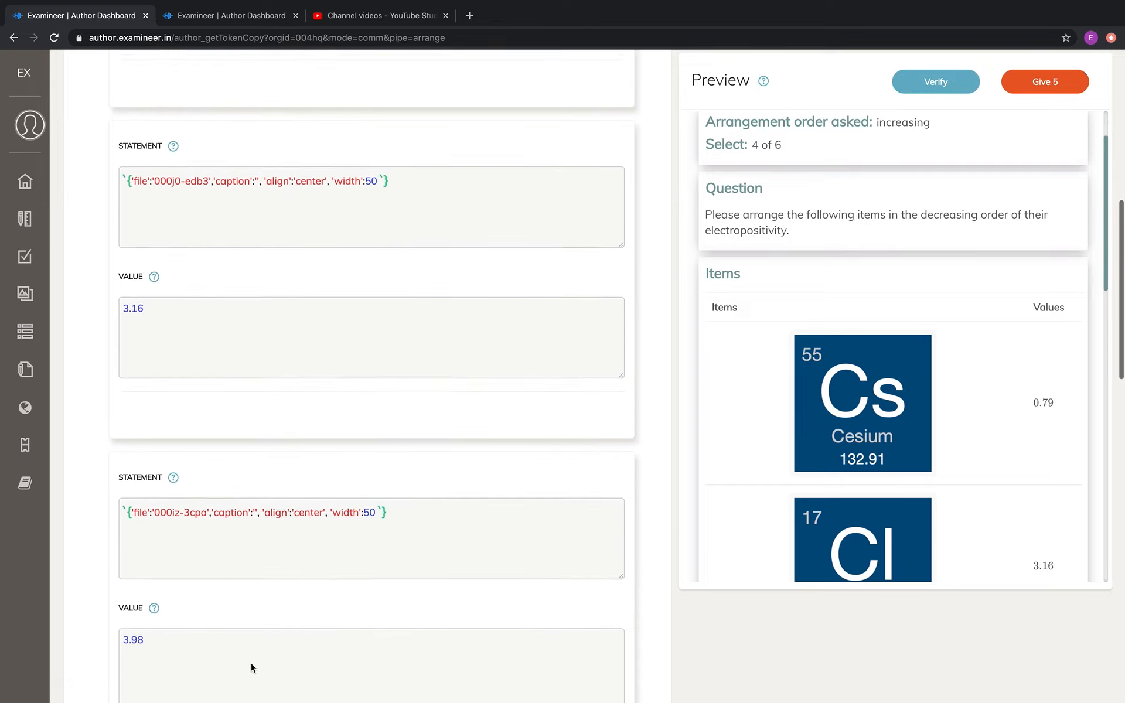
scroll(251, 595, "up", 1)
scroll(251, 595, "up", 9)
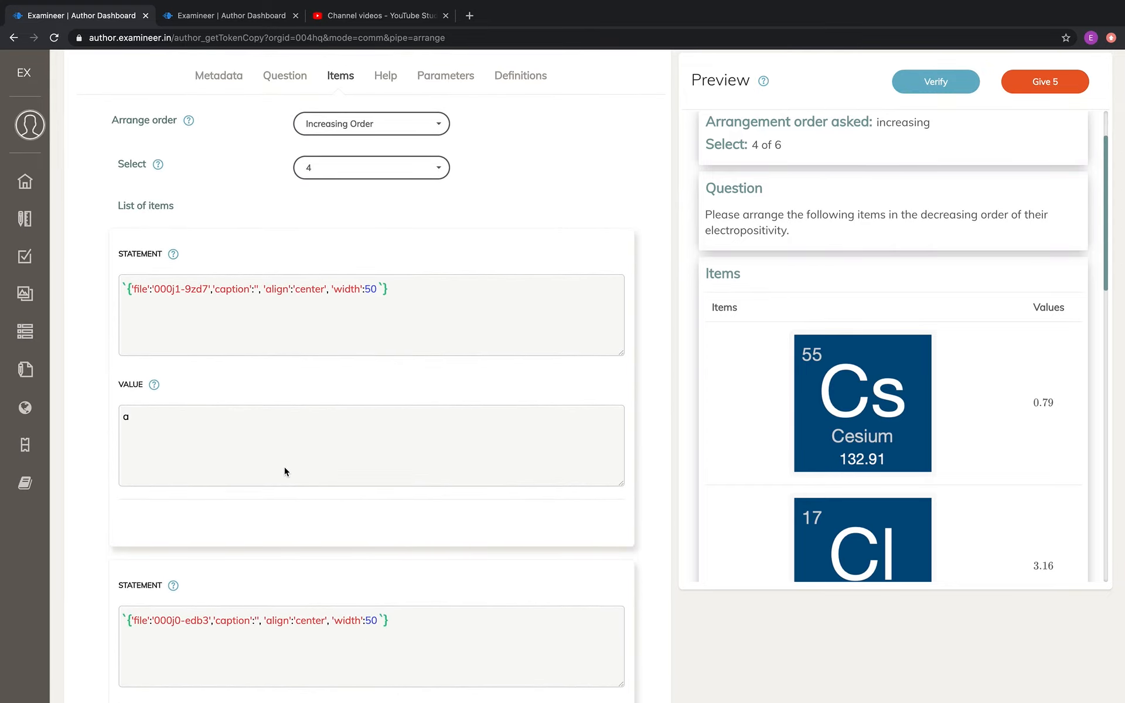
scroll(426, 351, "up", 2)
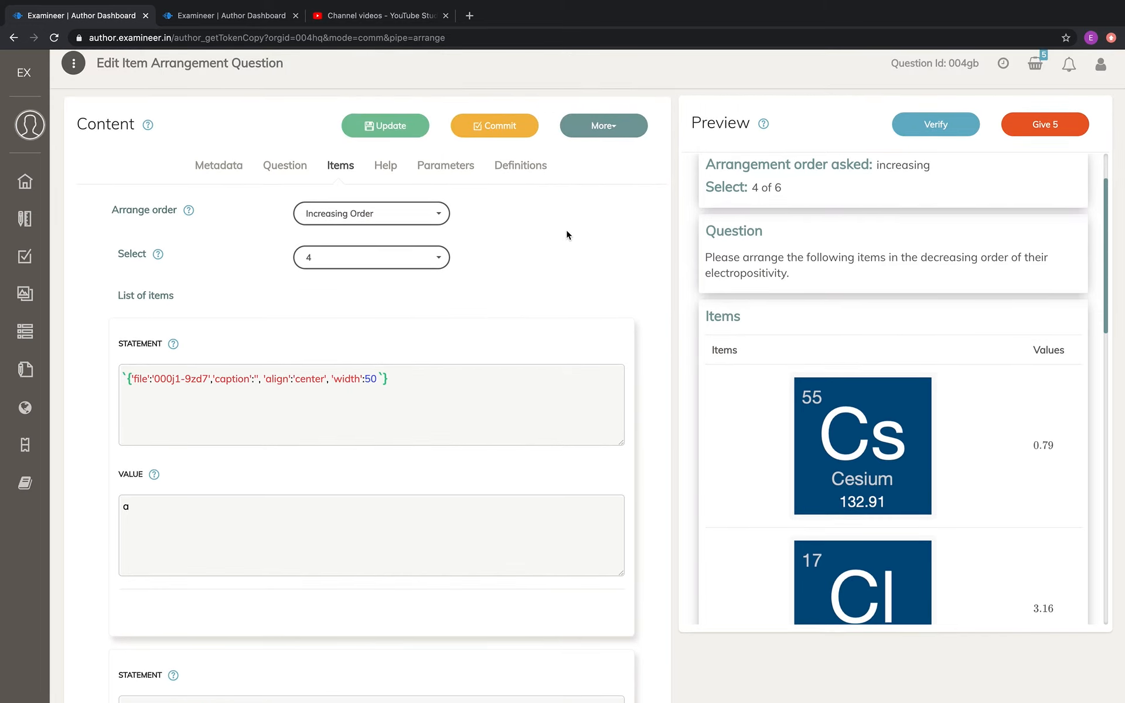
Commit the cloned electropositivity arrangement question and confirm, returning to the list of committed content
left_click(501, 128)
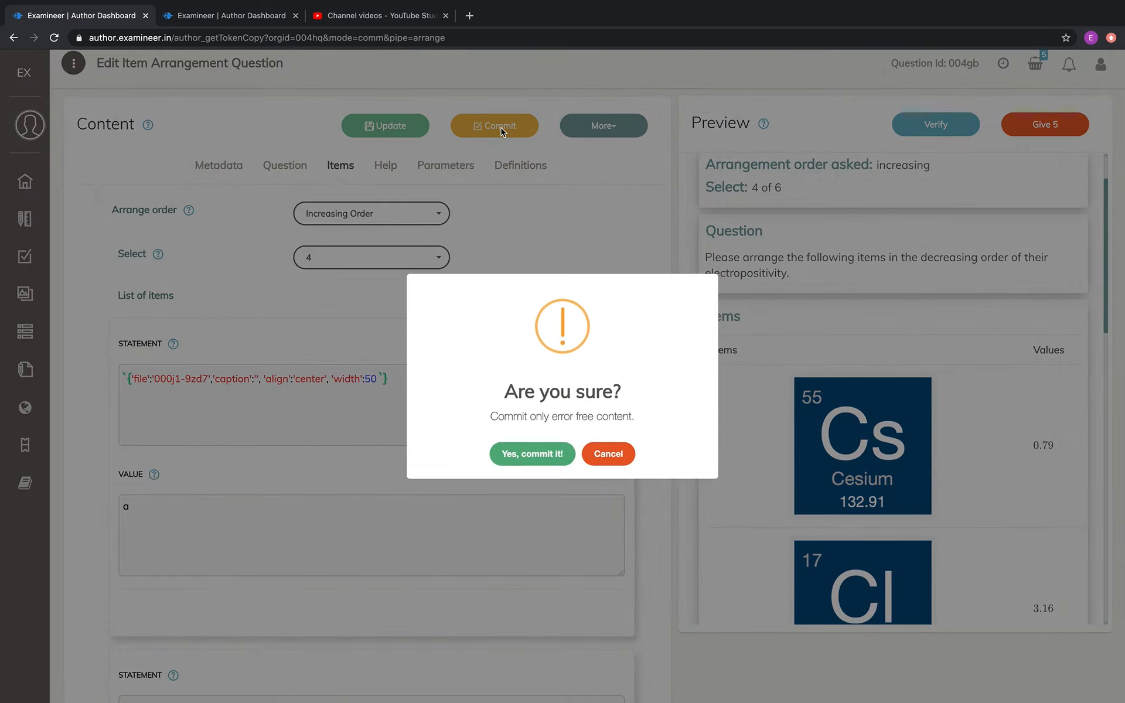
left_click(533, 454)
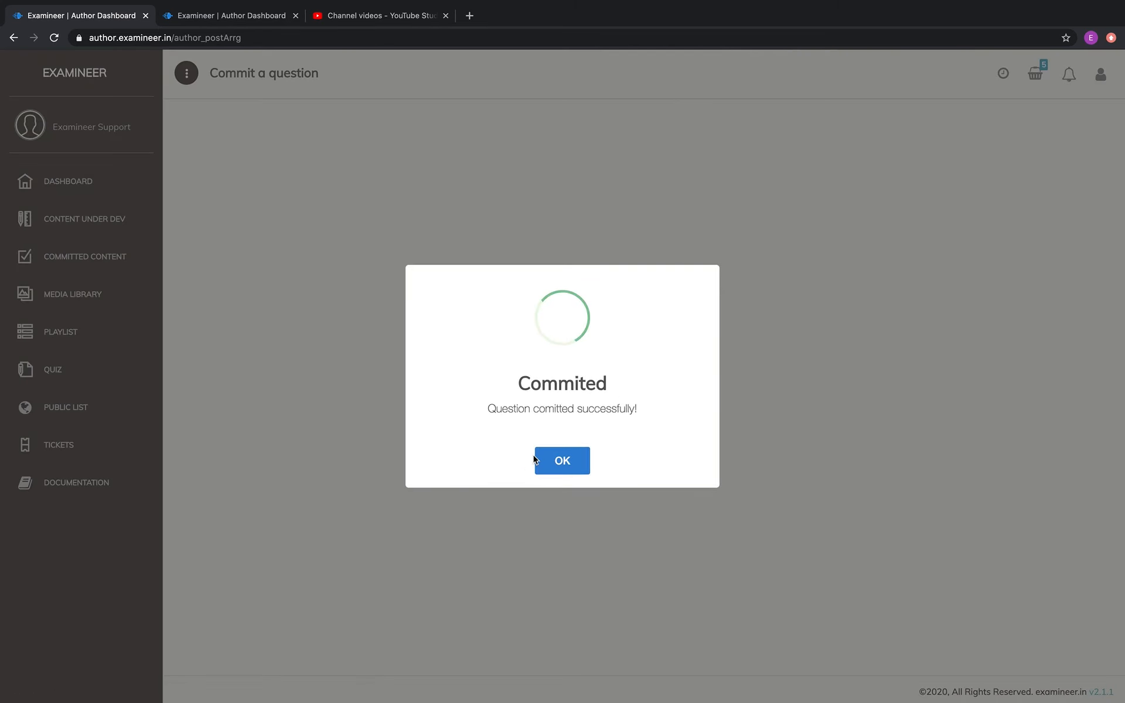
left_click(564, 461)
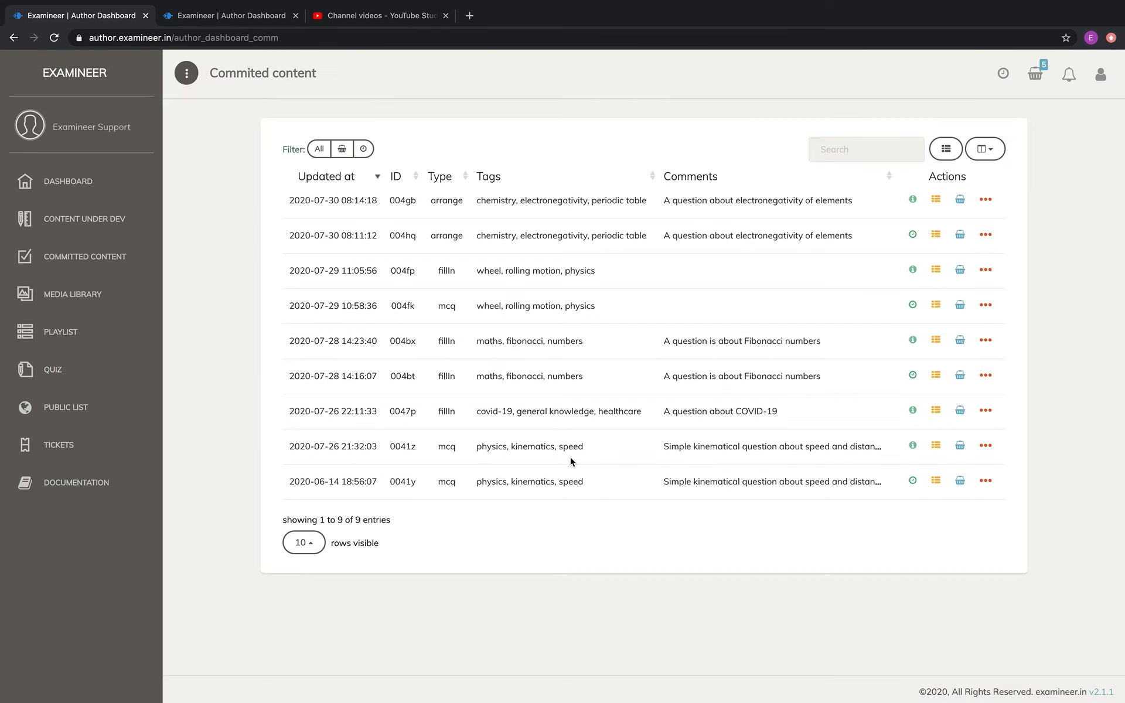